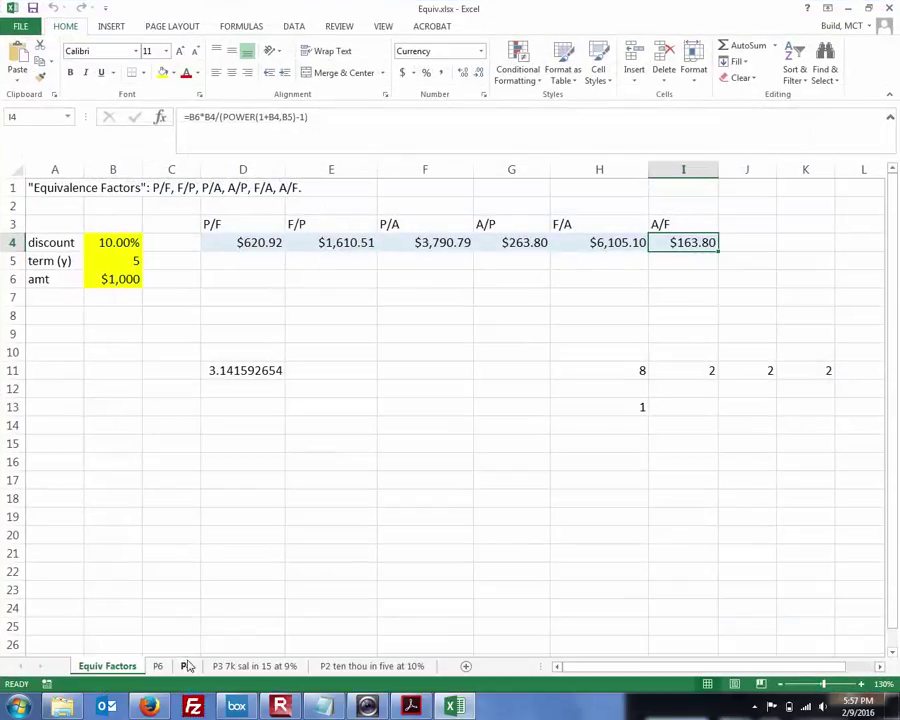
- Open the Word document with the student's homework questions from the LU2 folder and review questions #3 to #5
left_click(62, 705)
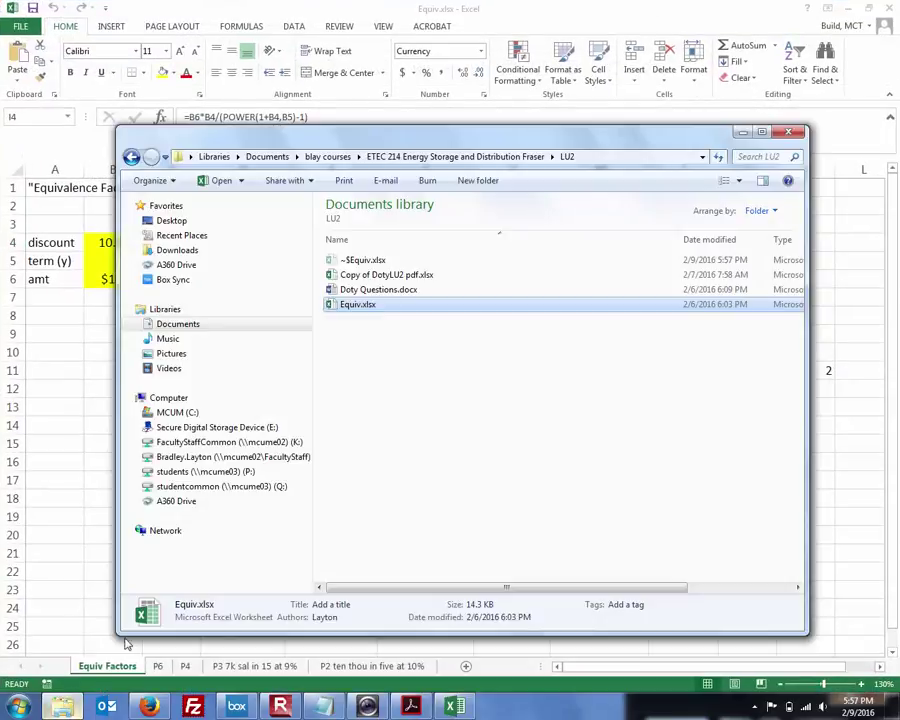
double_click(352, 292)
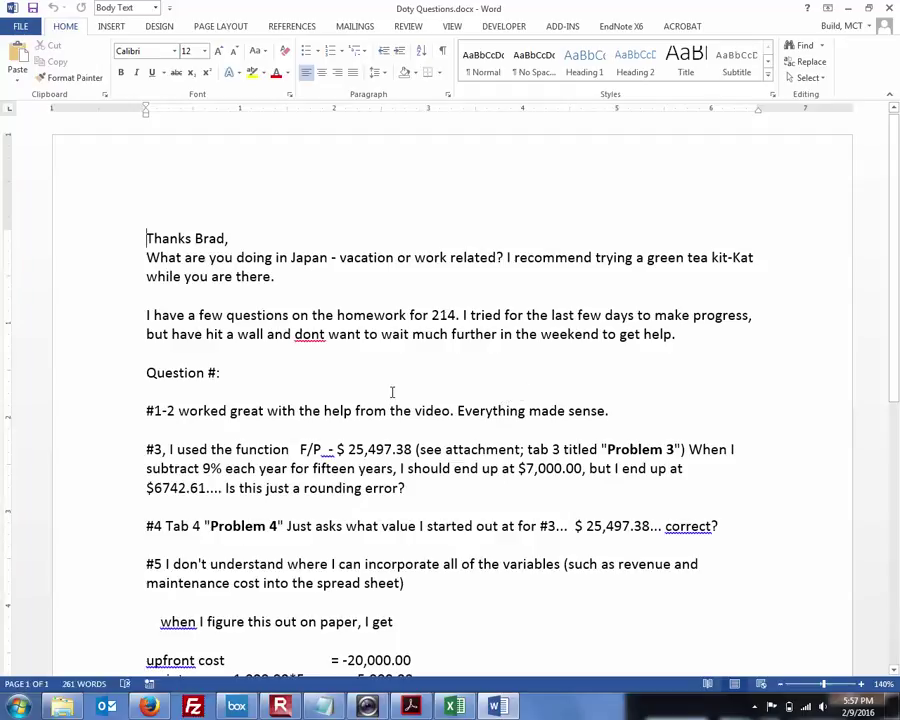
left_click_drag(411, 487, 147, 456)
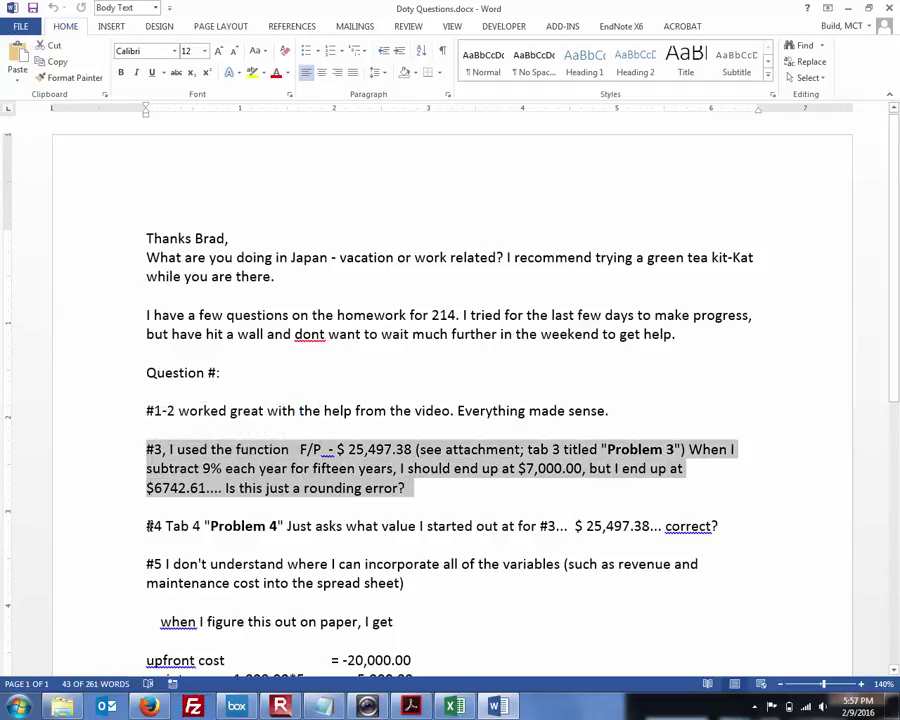
left_click_drag(146, 526, 222, 526)
scroll(310, 533, "down", 1)
scroll(310, 533, "down", 1)
left_click_drag(417, 617, 146, 424)
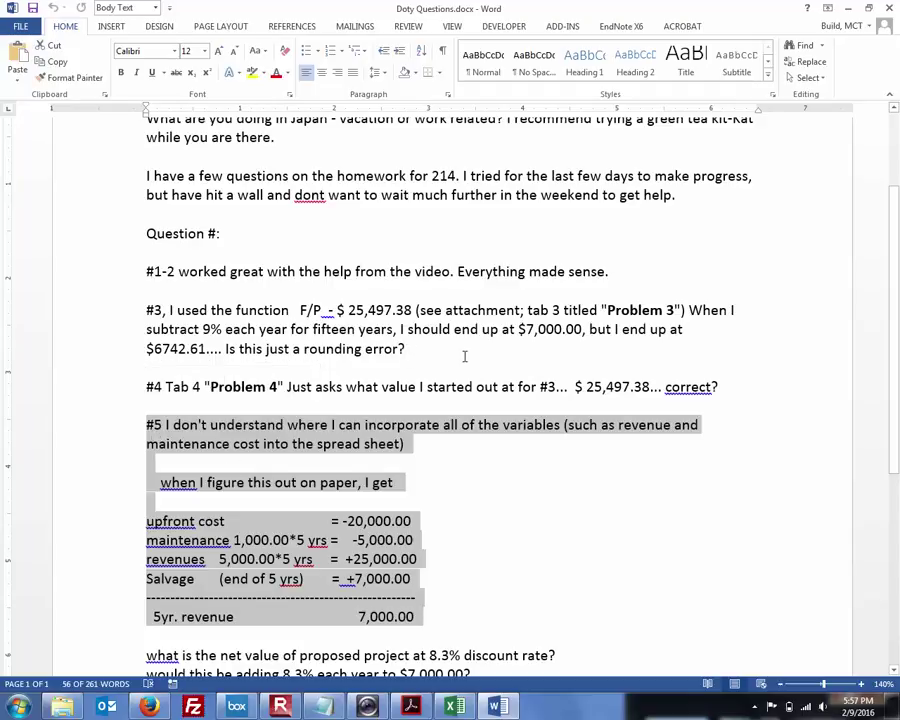
left_click(849, 8)
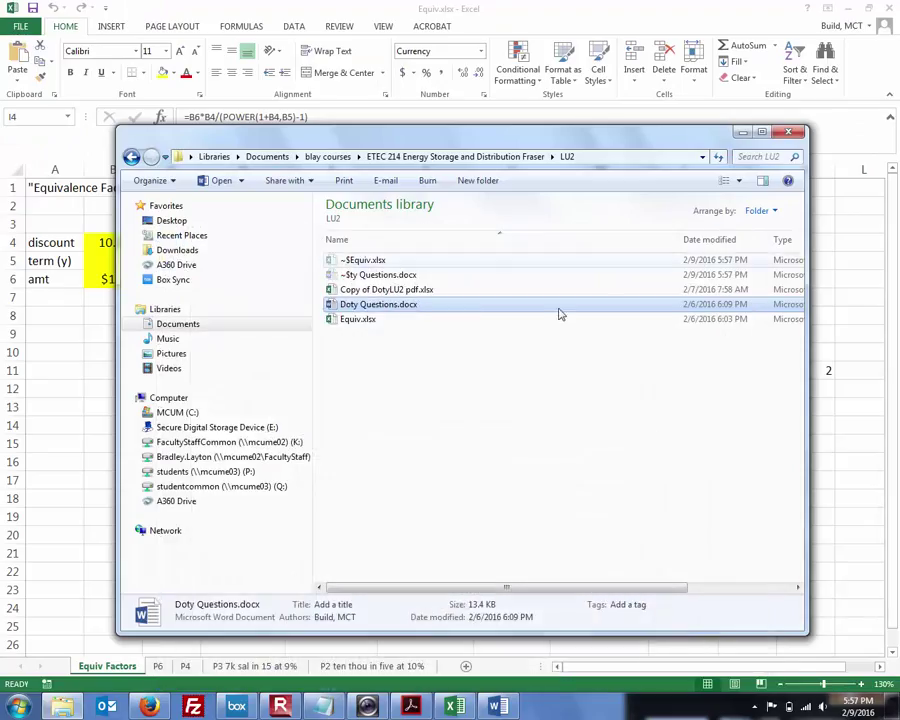
left_click(743, 132)
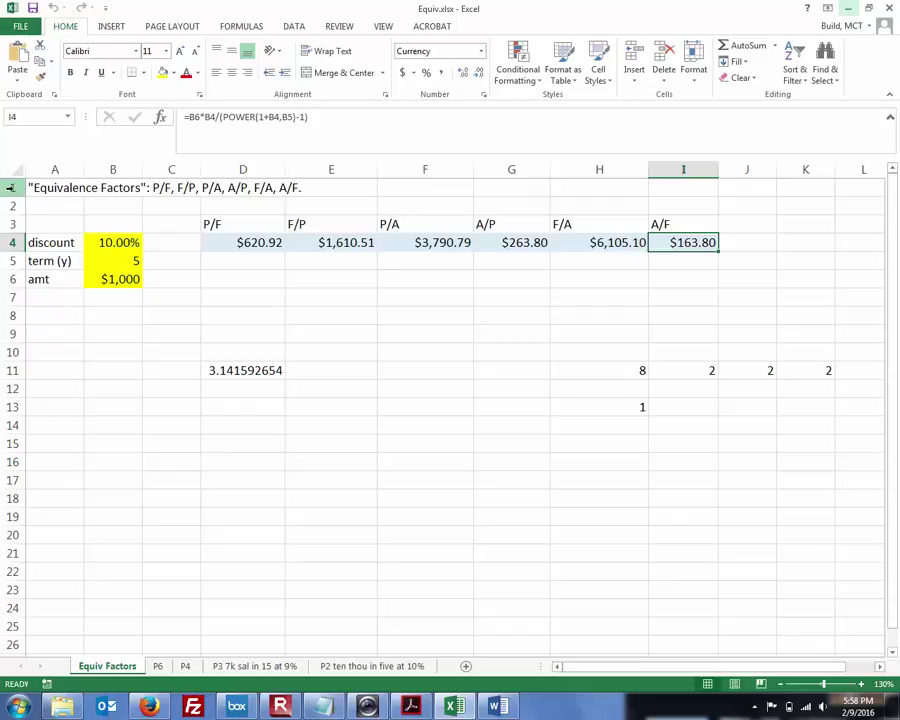
- Copy the entire contents of the Equiv Factors sheet
key("shift+Up")
left_click(100, 226)
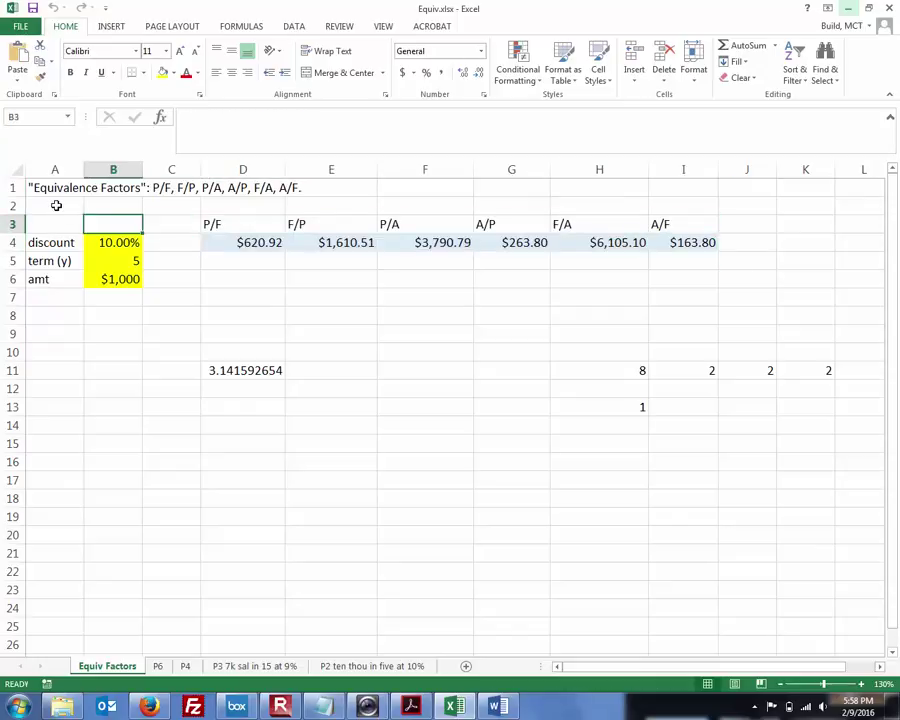
key("ctrl+a")
left_click(57, 205)
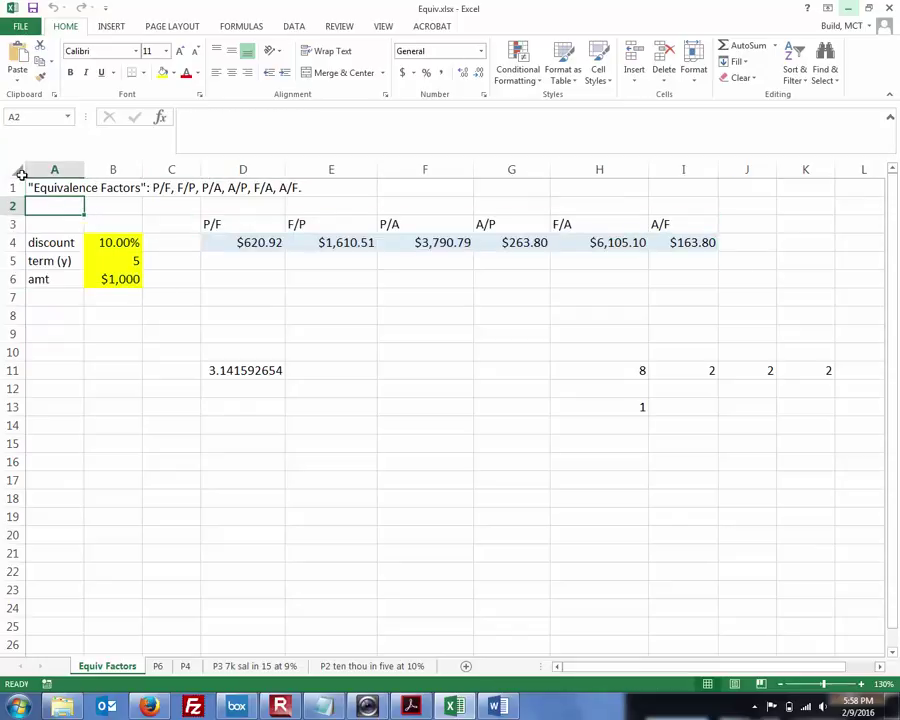
left_click(20, 174)
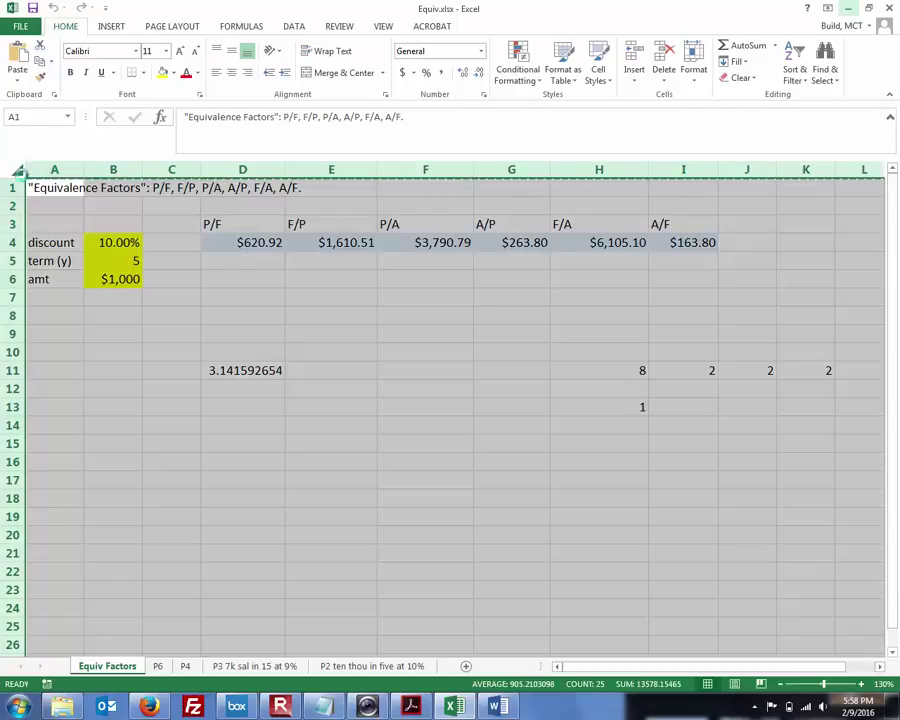
key("ctrl+c")
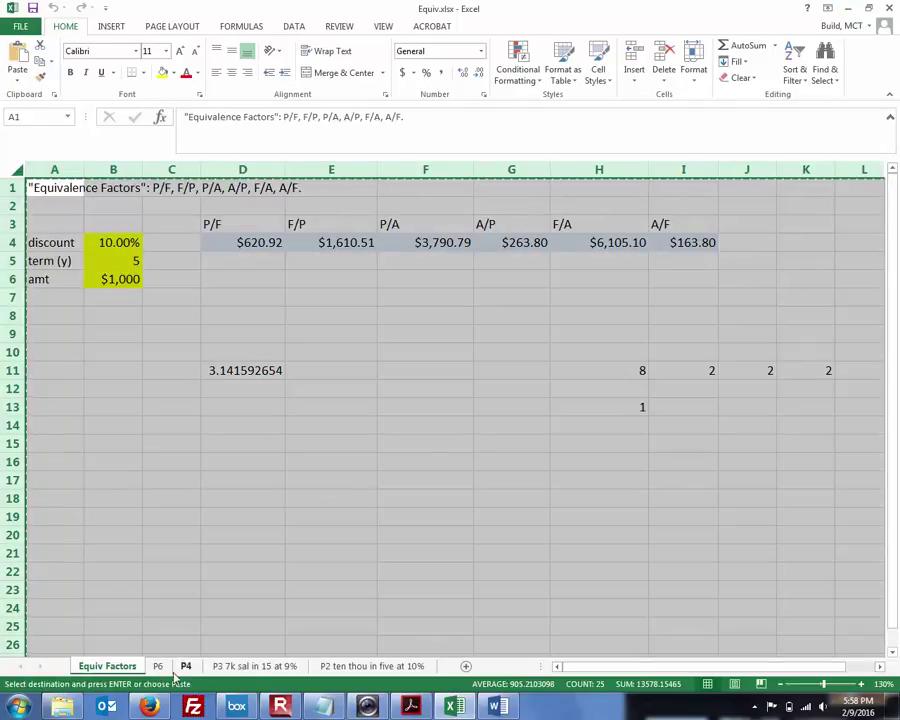
- Add a new worksheet after Equiv Factors and name it P5
left_click(466, 666)
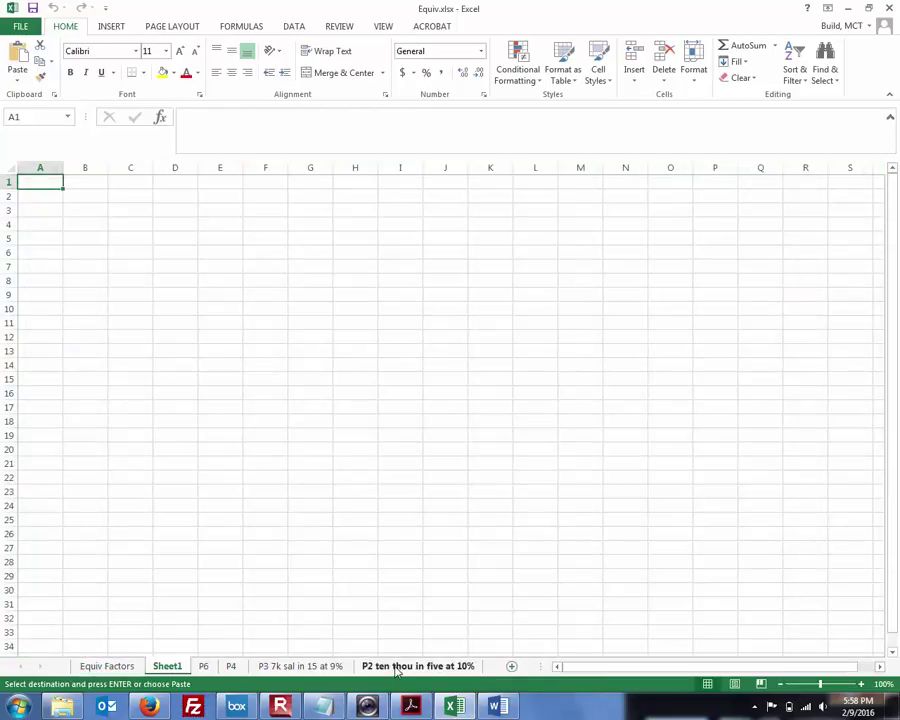
double_click(168, 666)
type("P")
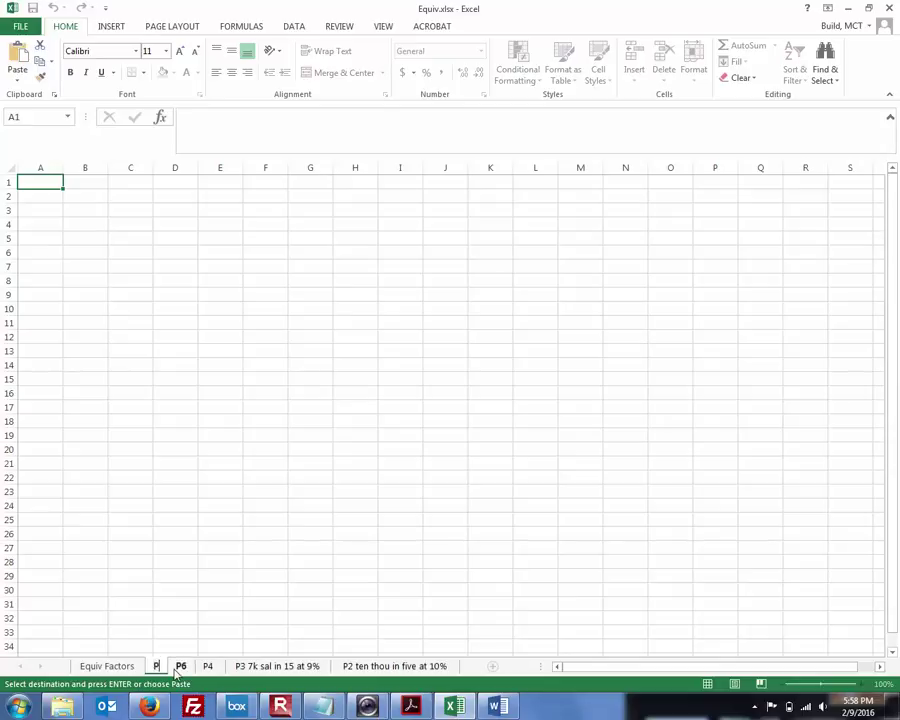
type("5")
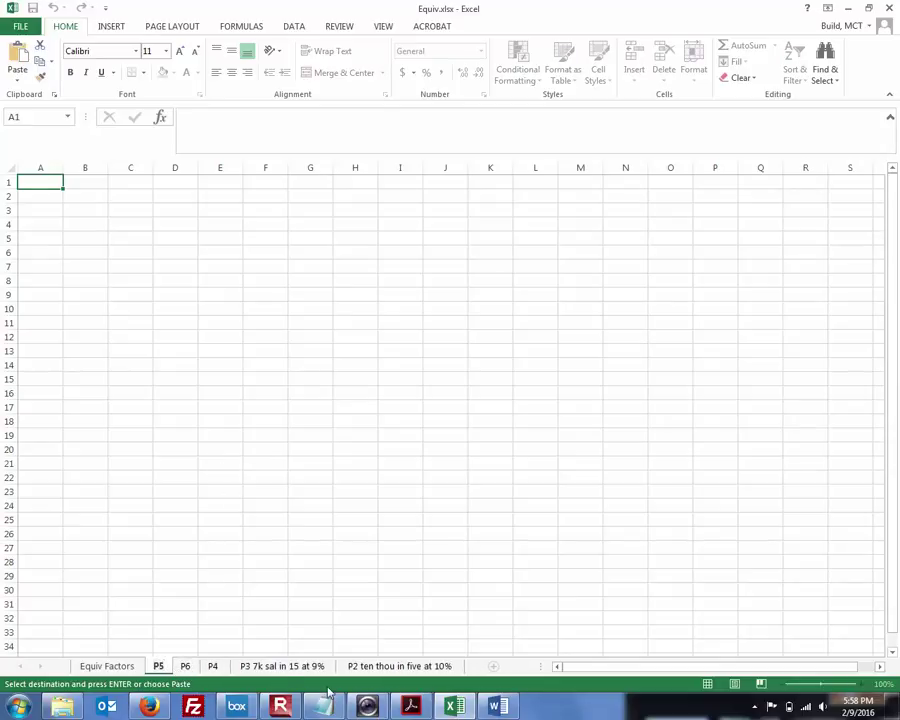
- Paste the copied equivalence factors sheet into P5, starting at cell A1
left_click(107, 666)
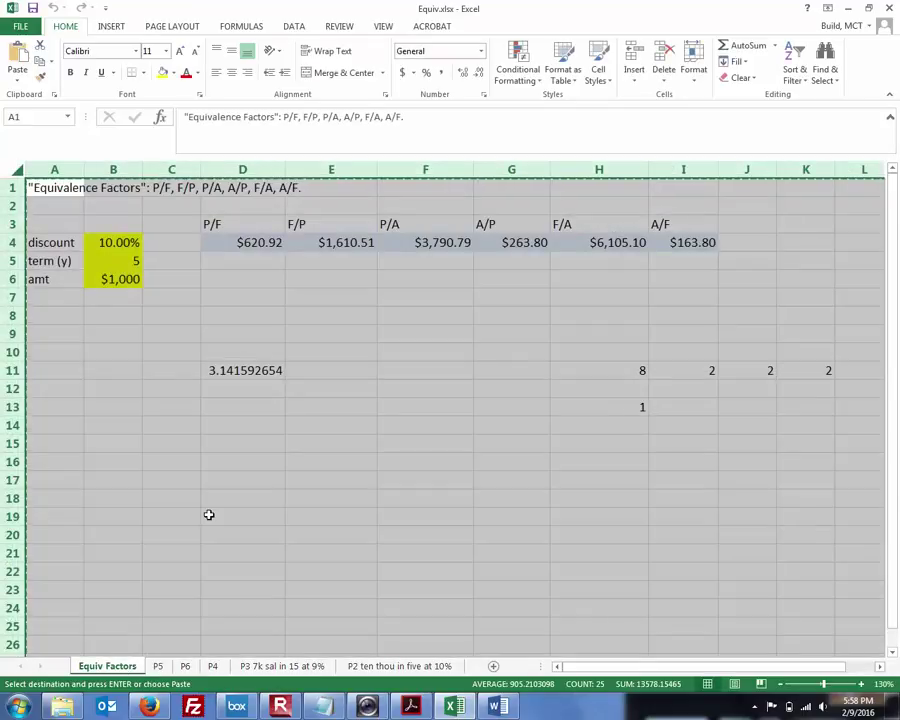
left_click(157, 665)
key("ctrl+v")
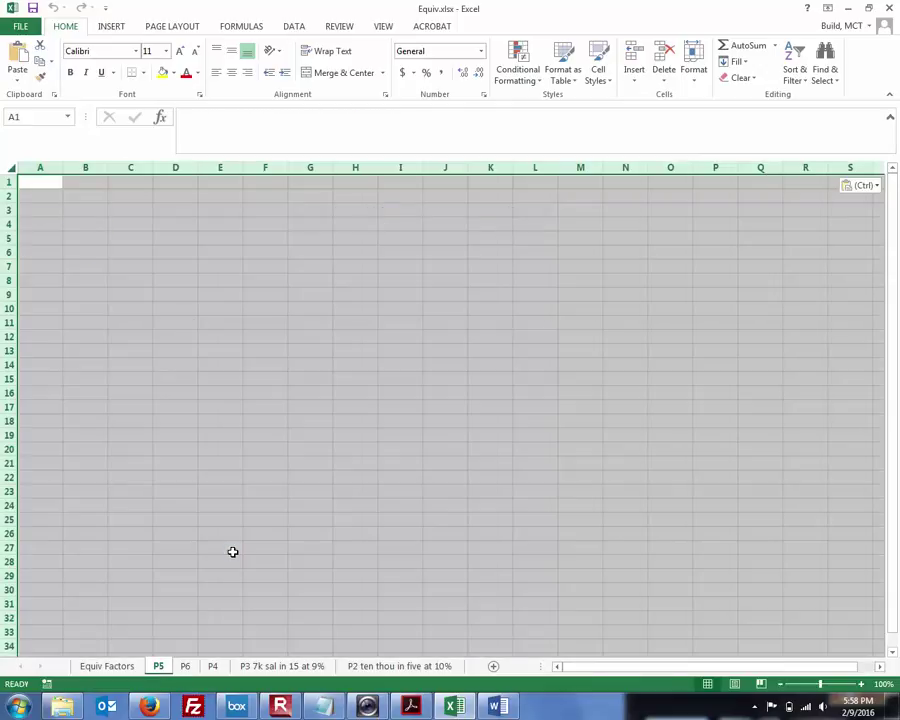
left_click(305, 423)
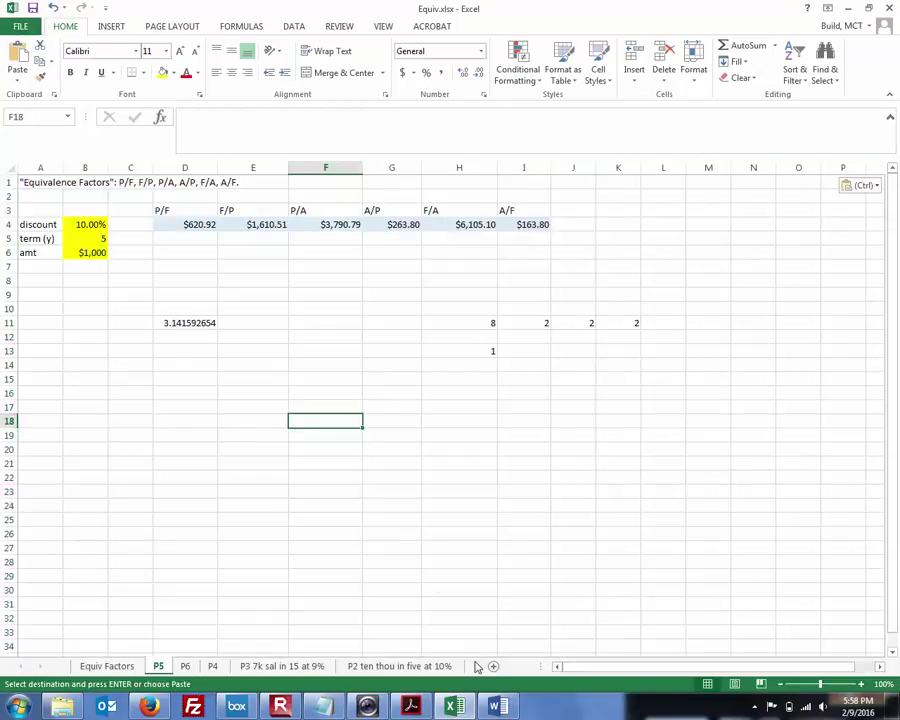
- Shrink the workbook to a smaller window in the upper part of the screen and zoom sheet P5 to 130%, showing from column A
double_click(610, 5)
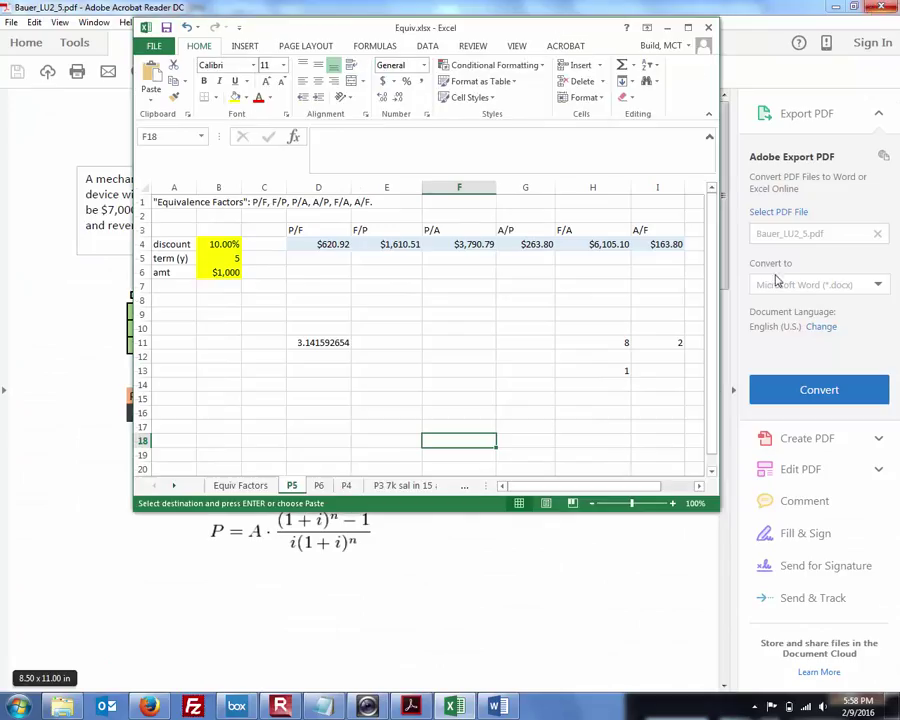
left_click_drag(531, 36, 424, 33)
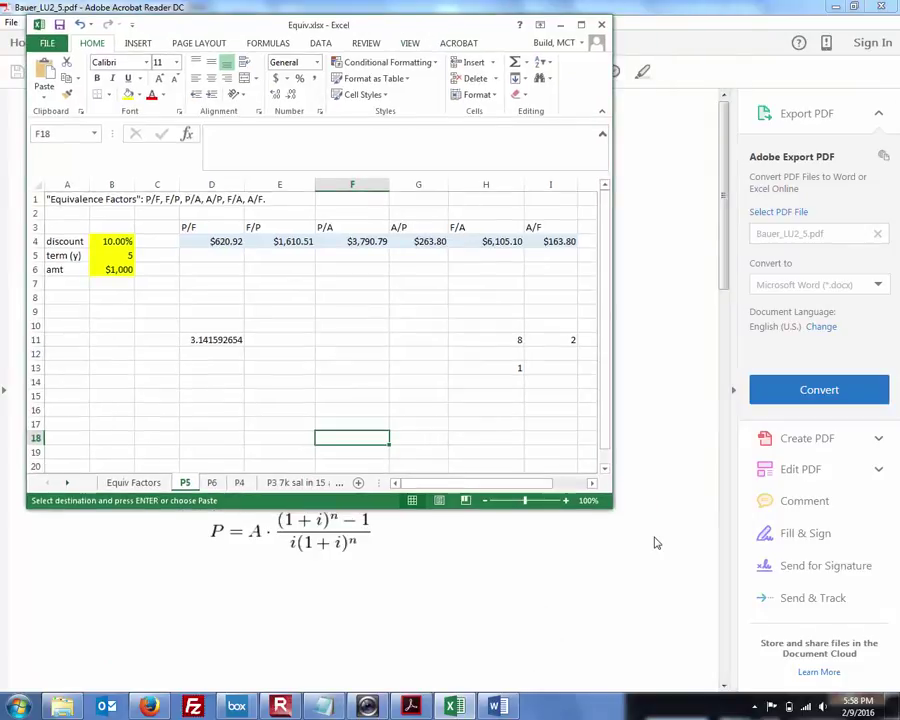
left_click_drag(614, 507, 688, 541)
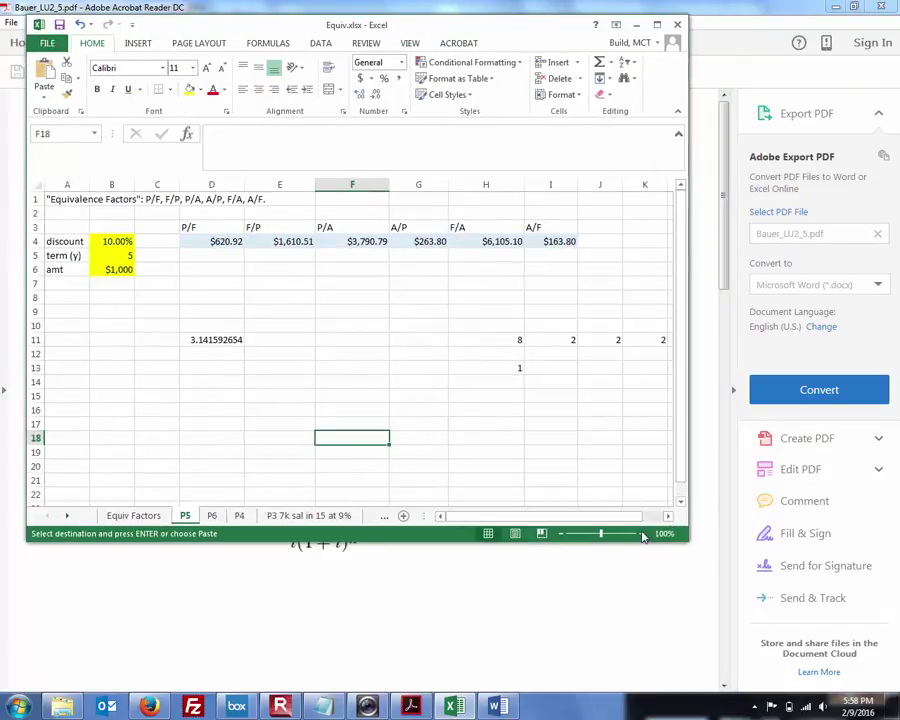
left_click(645, 534)
left_click(642, 534)
left_click(642, 534)
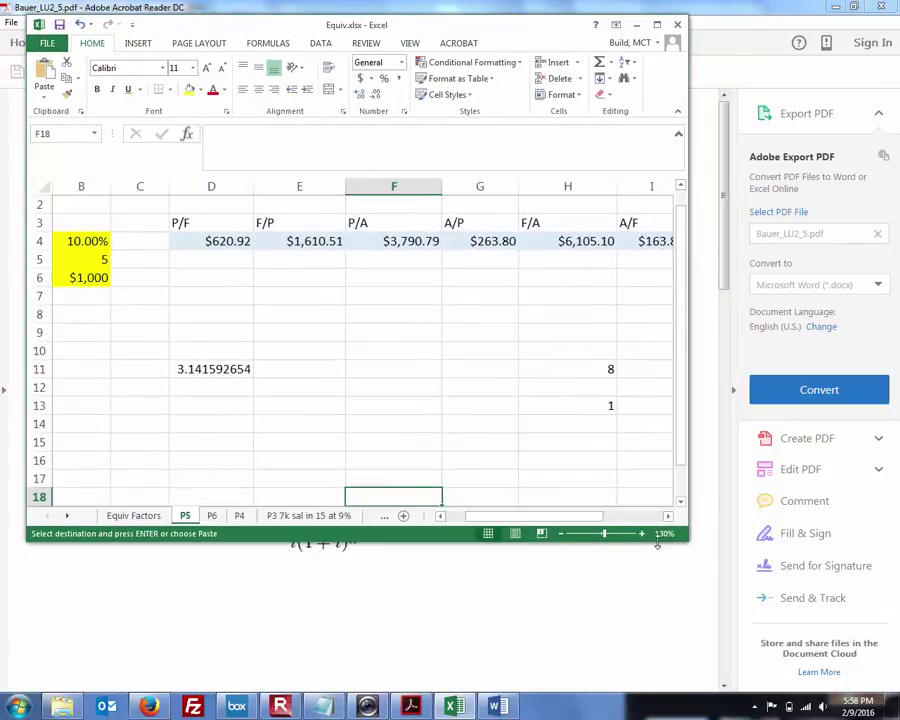
left_click_drag(682, 540, 805, 542)
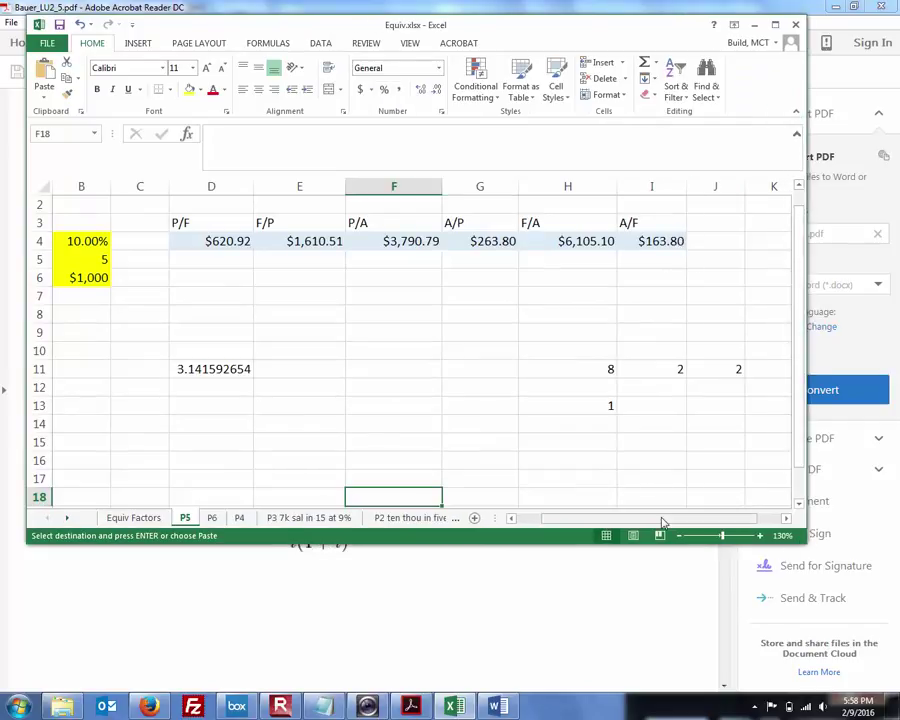
left_click_drag(662, 518, 615, 522)
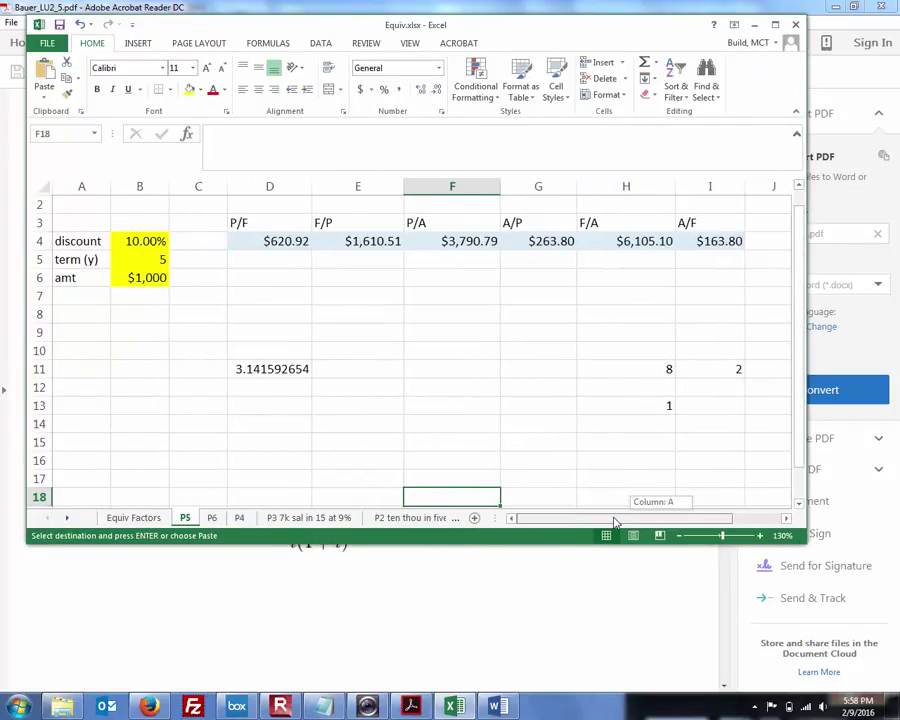
- Place the Bauer_LU2_5.pdf window below the workbook at 125% zoom, widened to show the problem text, and return to the workbook
left_click(413, 707)
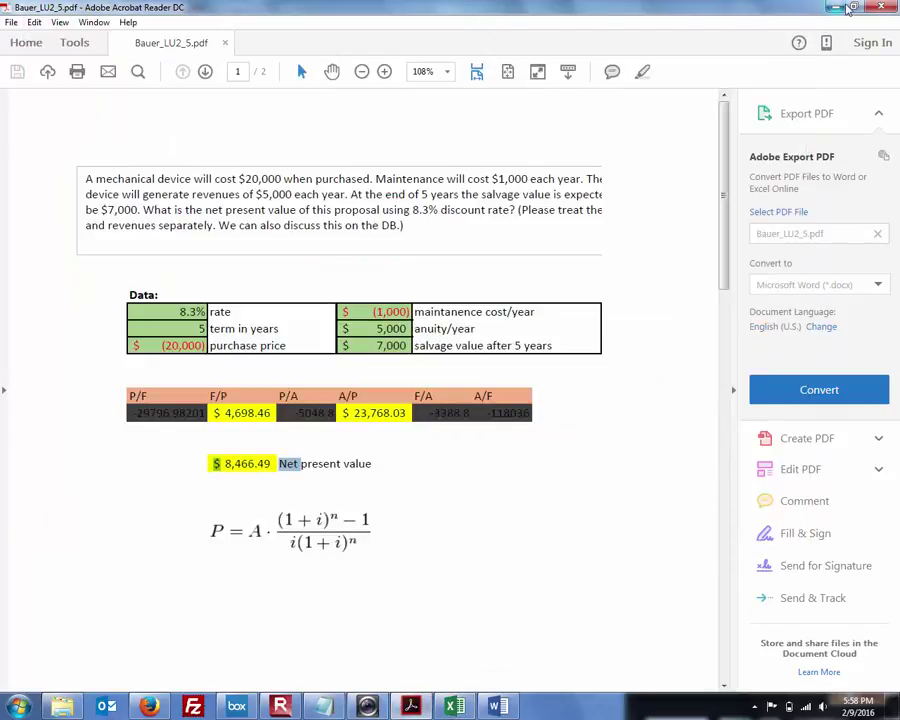
double_click(590, 6)
left_click_drag(545, 110, 489, 418)
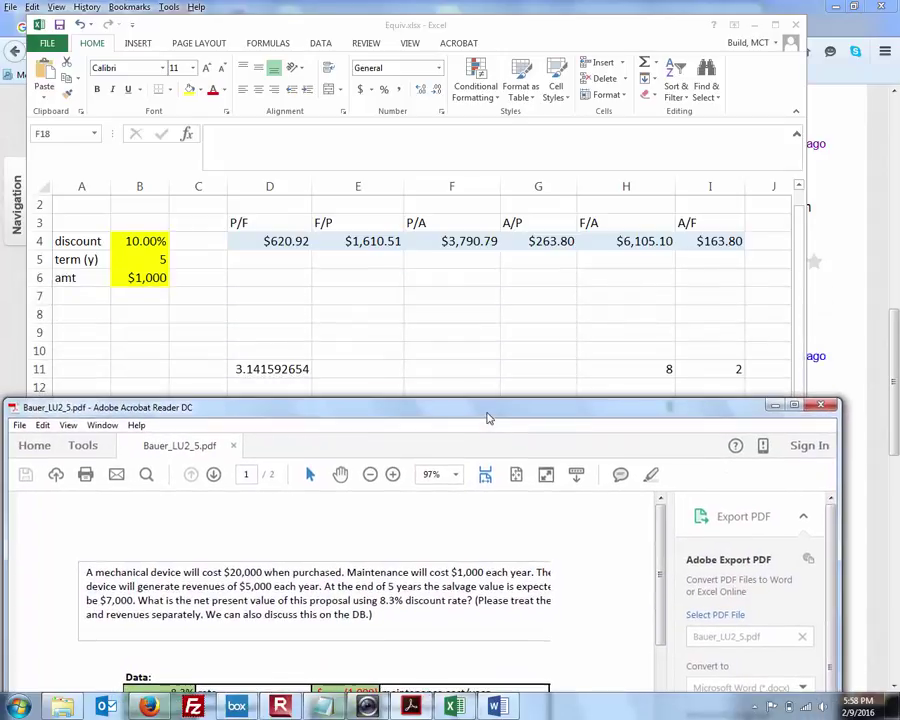
left_click(457, 479)
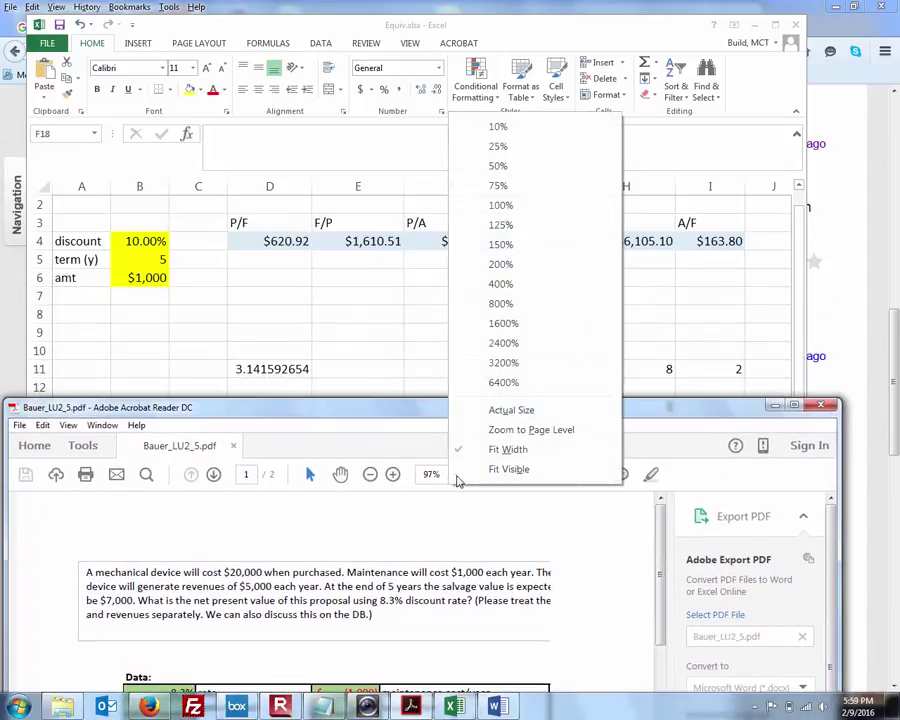
left_click(508, 228)
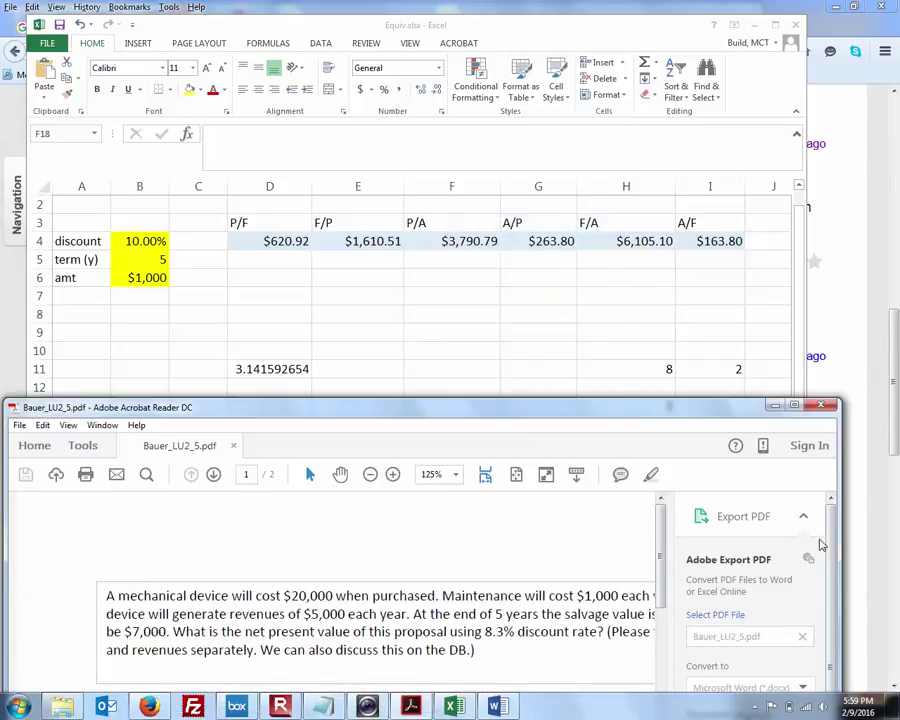
left_click_drag(840, 538, 896, 542)
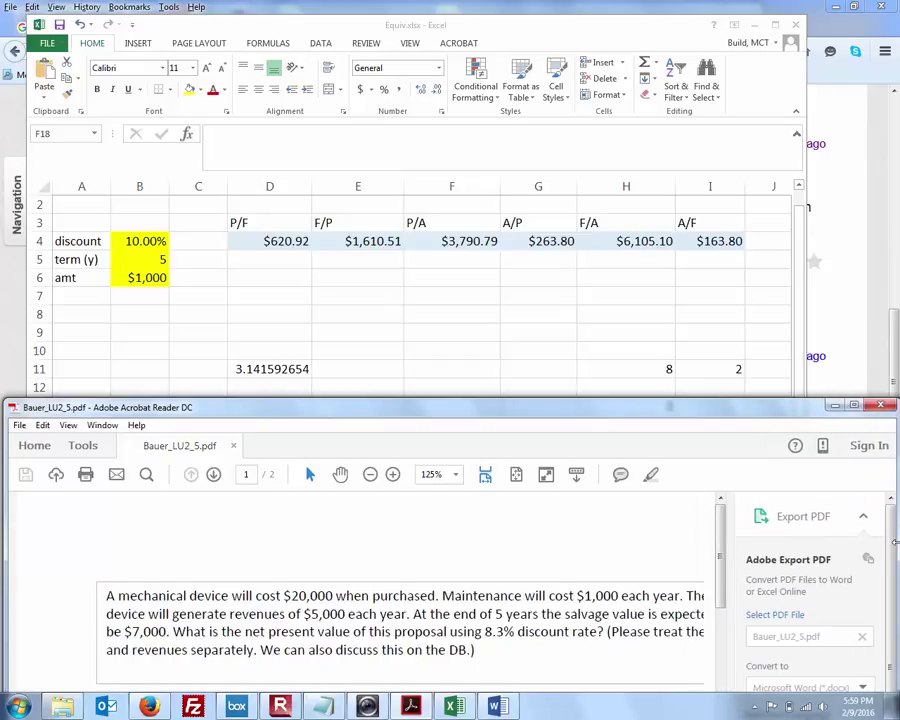
left_click(356, 300)
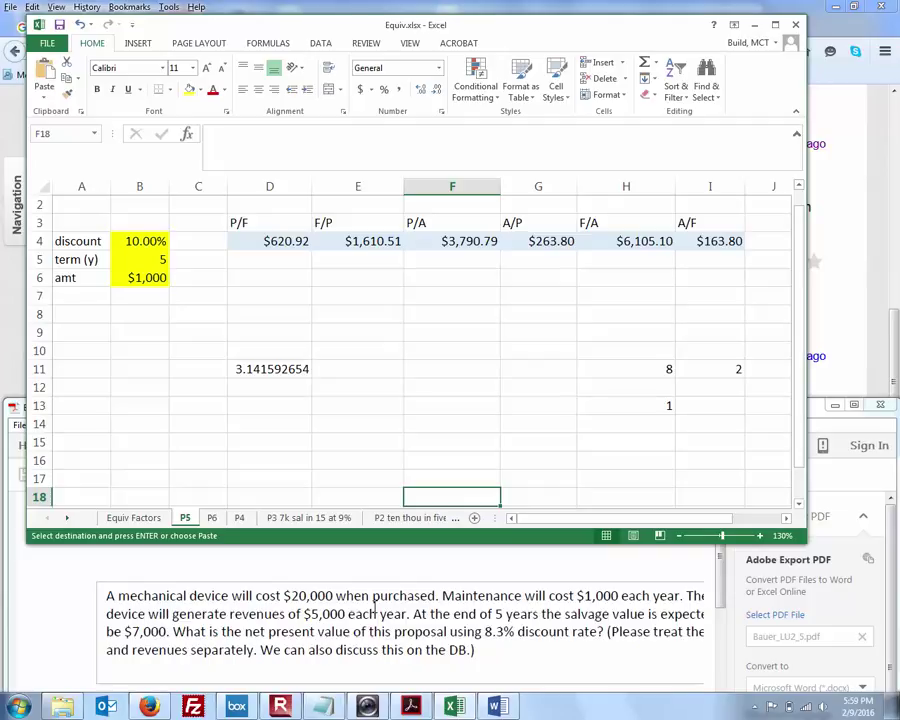
left_click(367, 706)
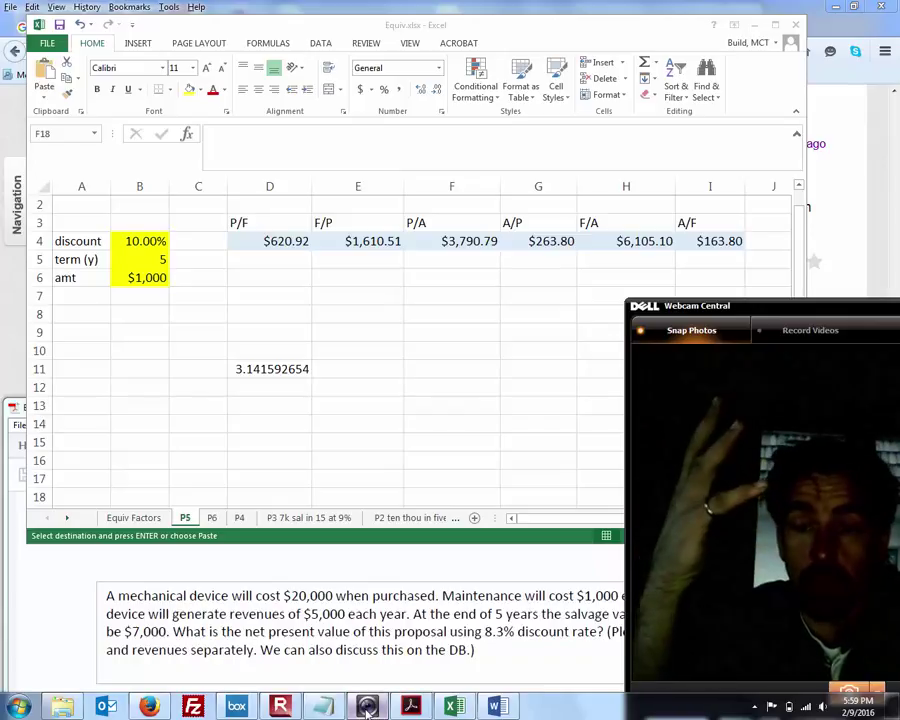
left_click(406, 406)
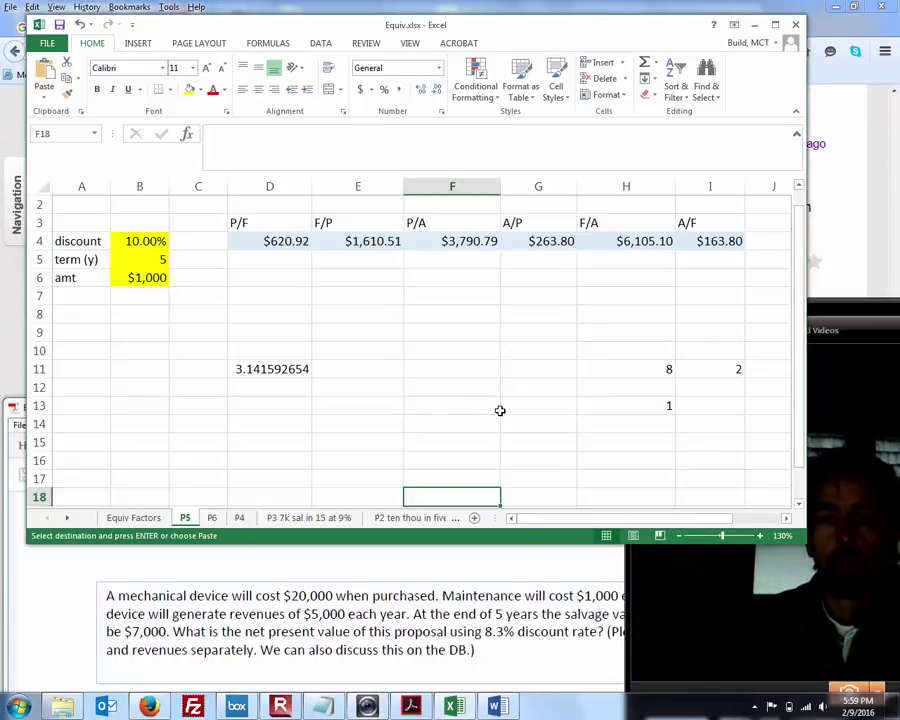
- Clear the pi formula in D11 and the stray numbers in the block starting at H11 on sheet P5
left_click_drag(798, 364, 800, 340)
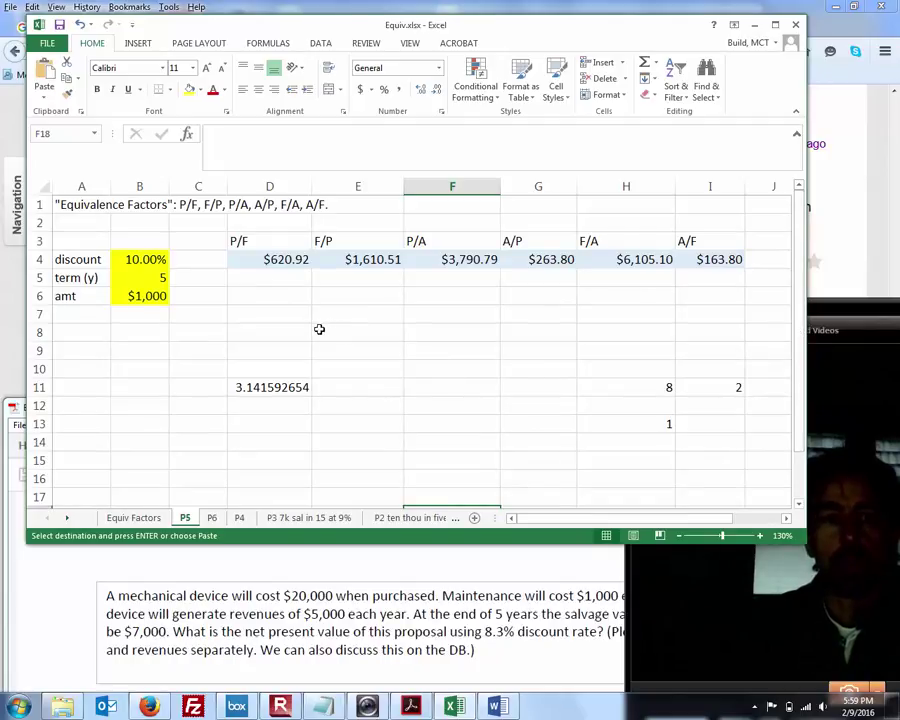
left_click(266, 386)
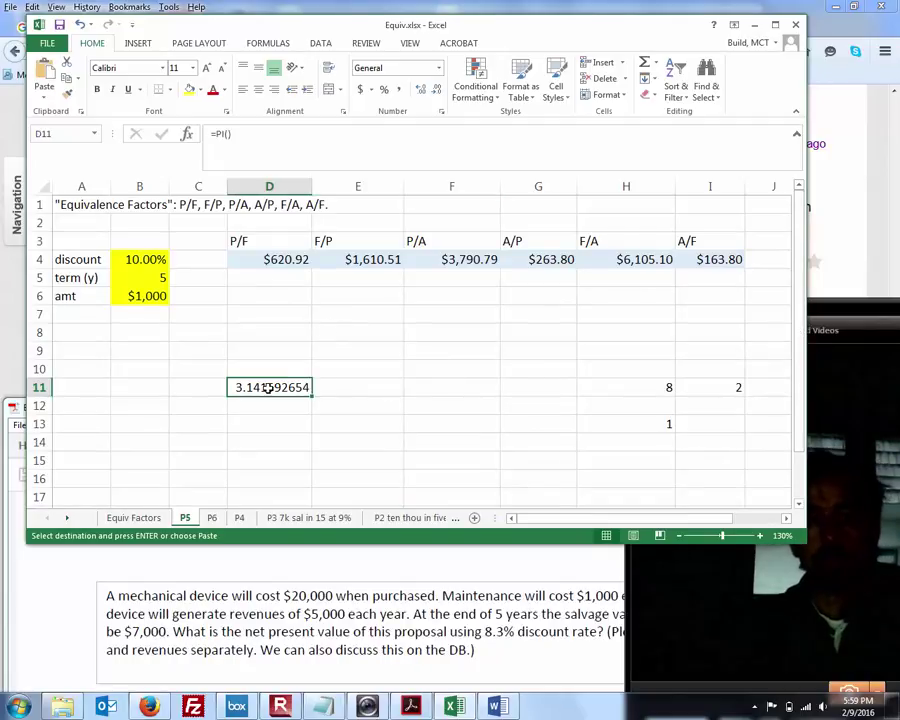
key("Delete")
left_click_drag(633, 383, 745, 423)
key("Delete")
left_click(426, 325)
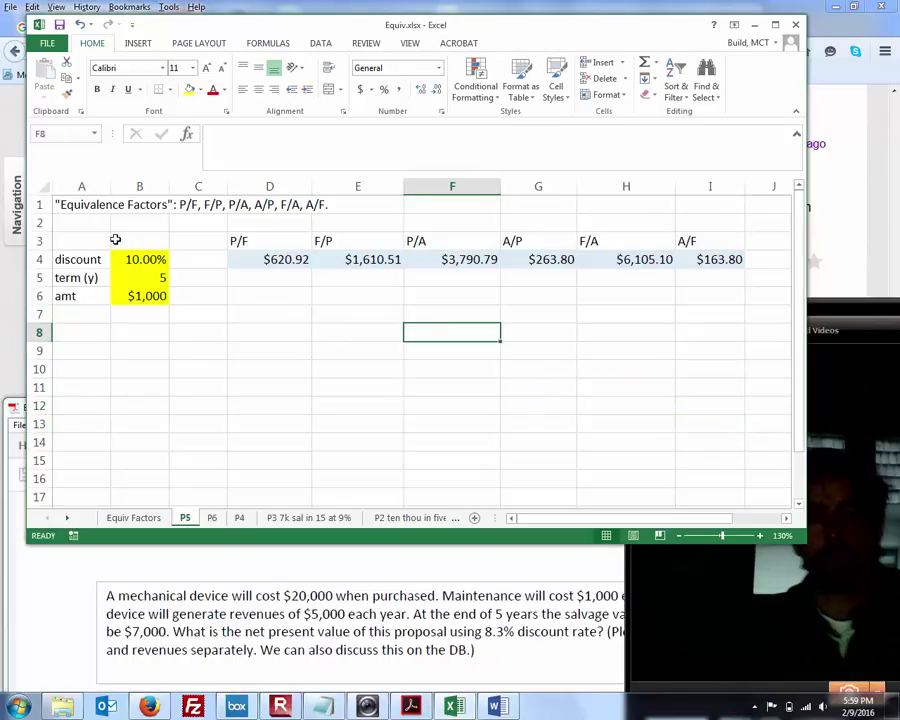
- Set the discount rate in B4 to .01
left_click_drag(84, 240, 721, 301)
left_click(617, 355)
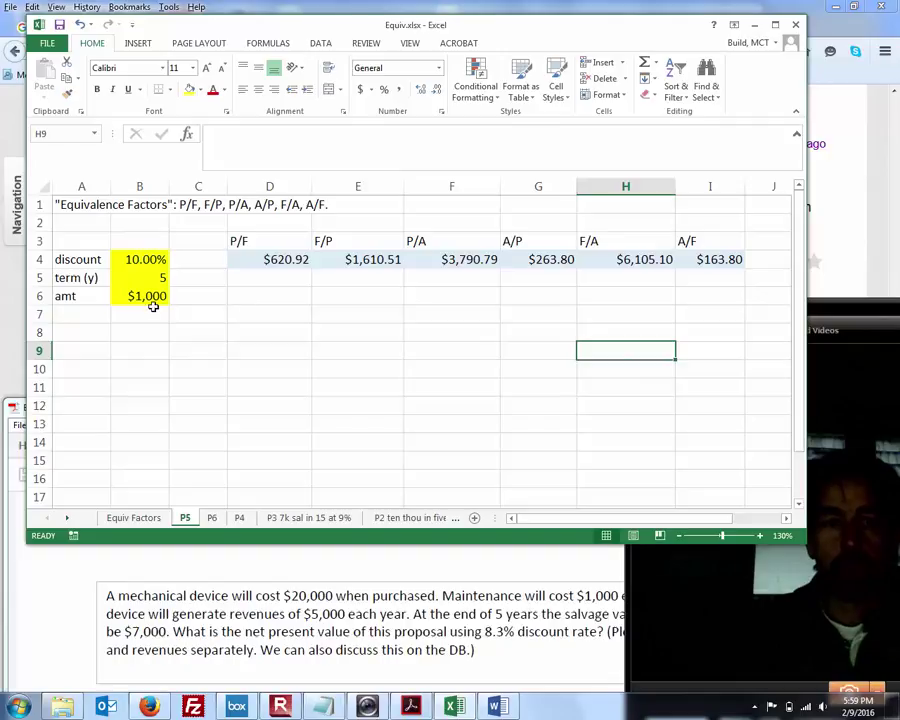
left_click(141, 260)
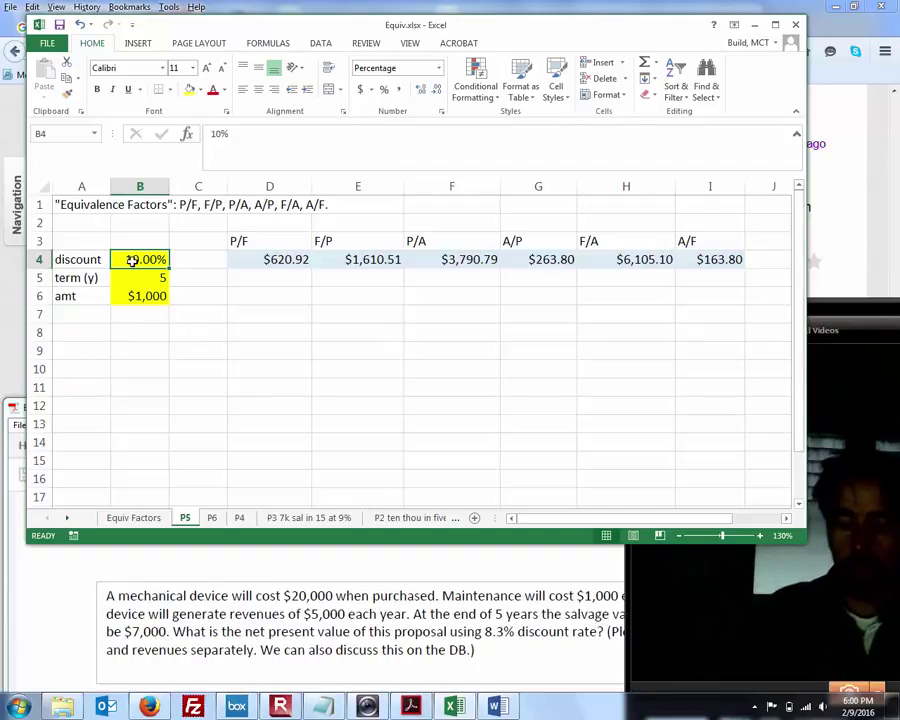
key("alt")
key("alt")
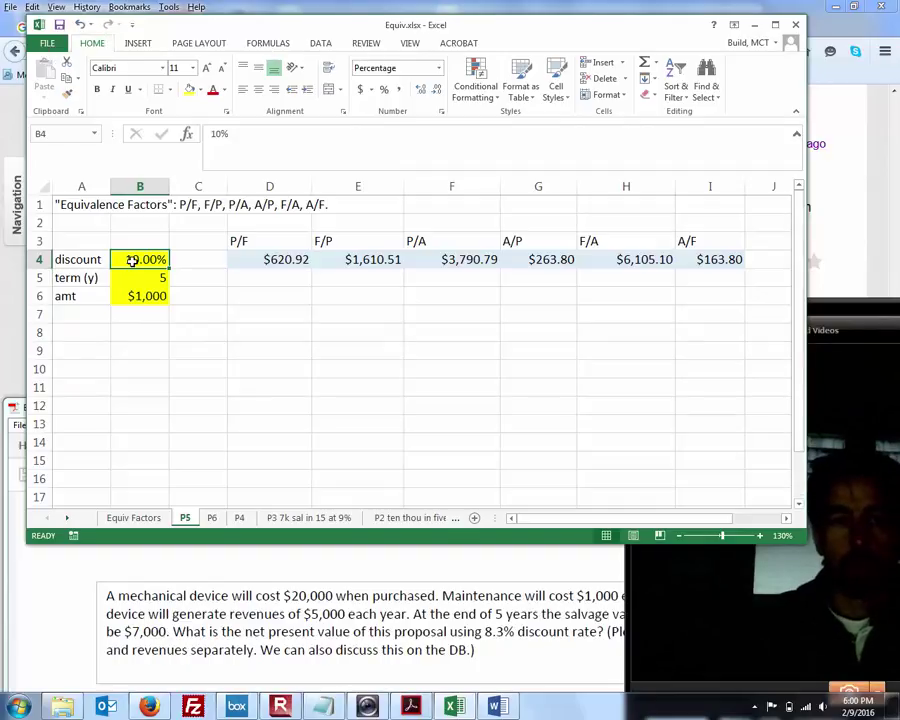
type(".01")
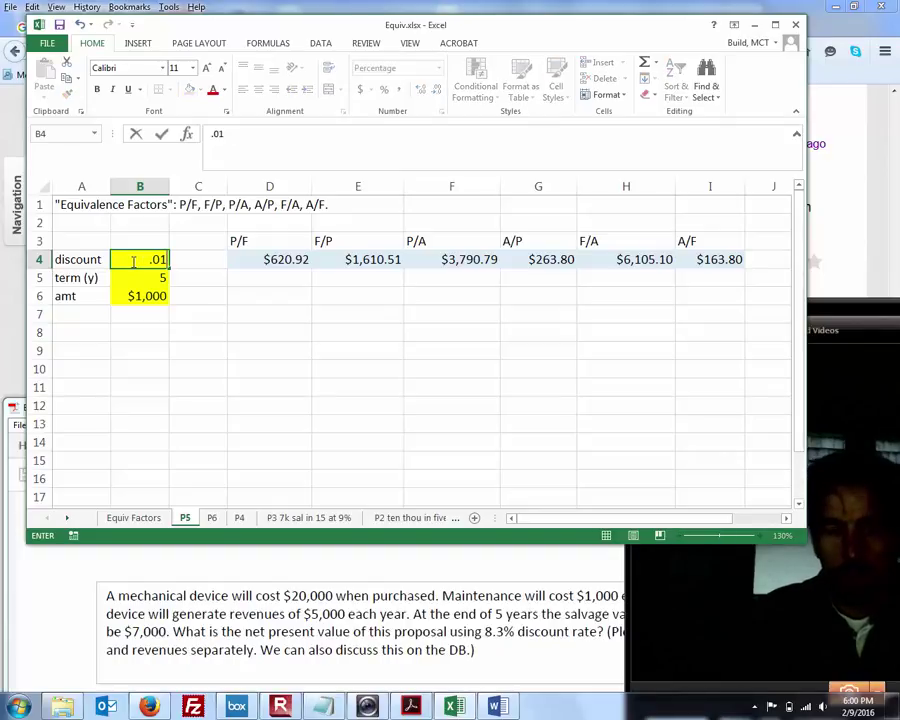
key("Return")
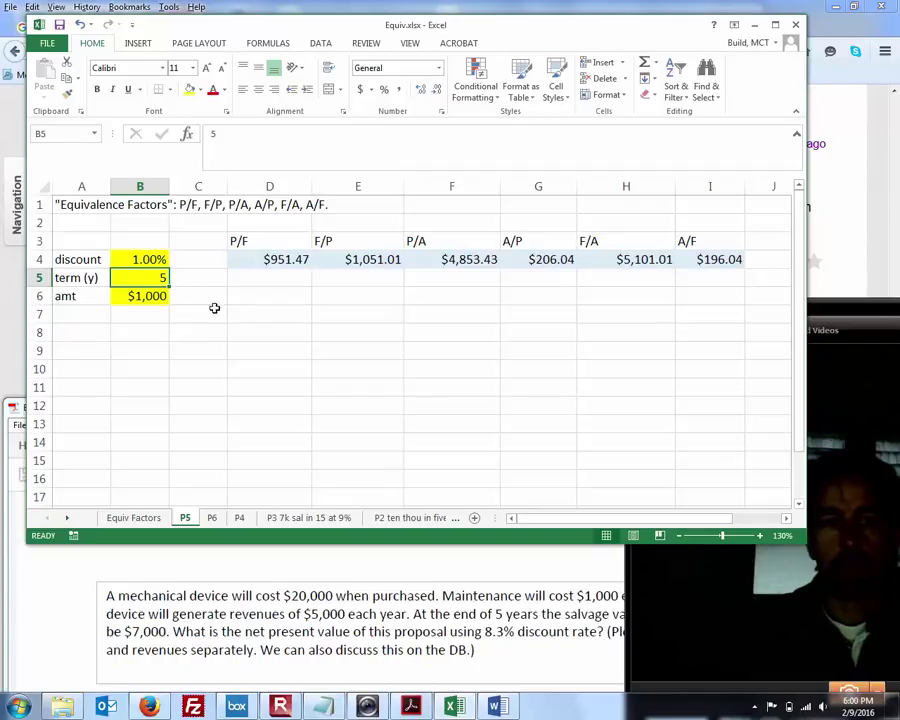
- Set the discount rate in B4 to the near-zero value .00001
left_click(152, 260)
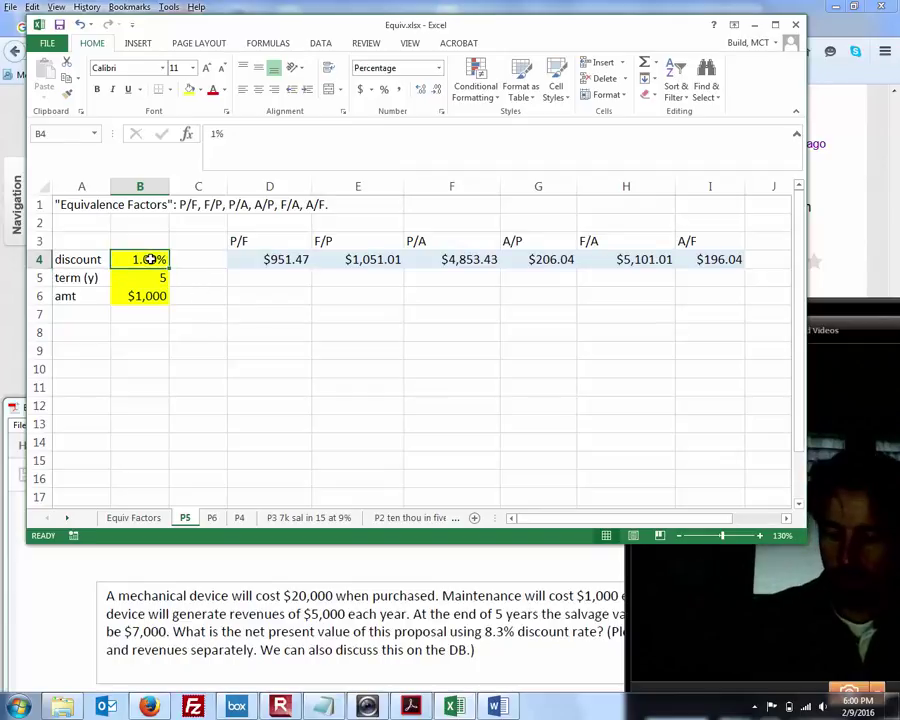
key("alt")
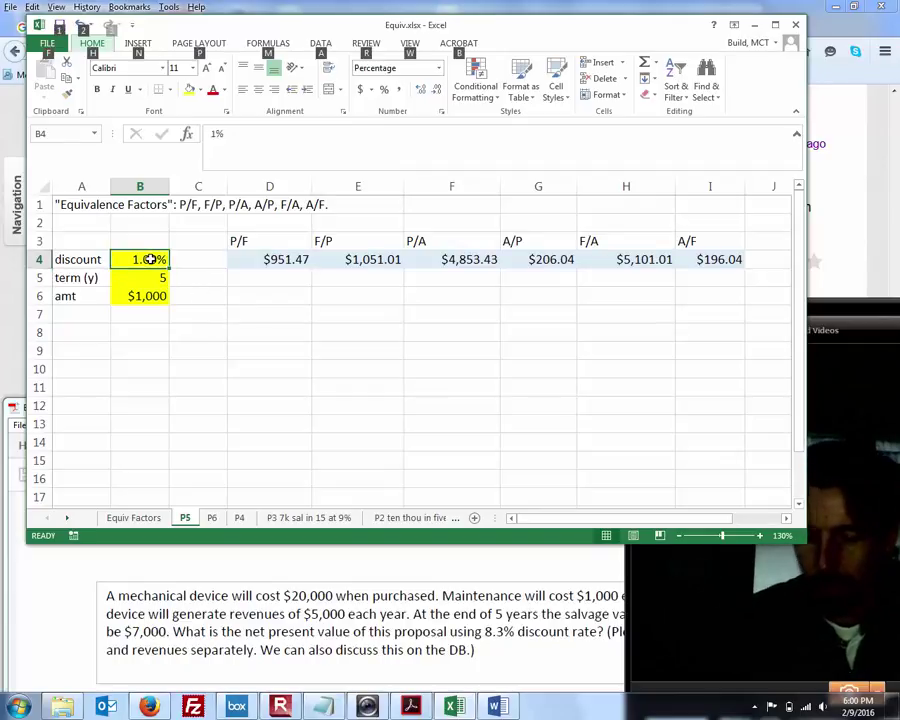
key("Escape")
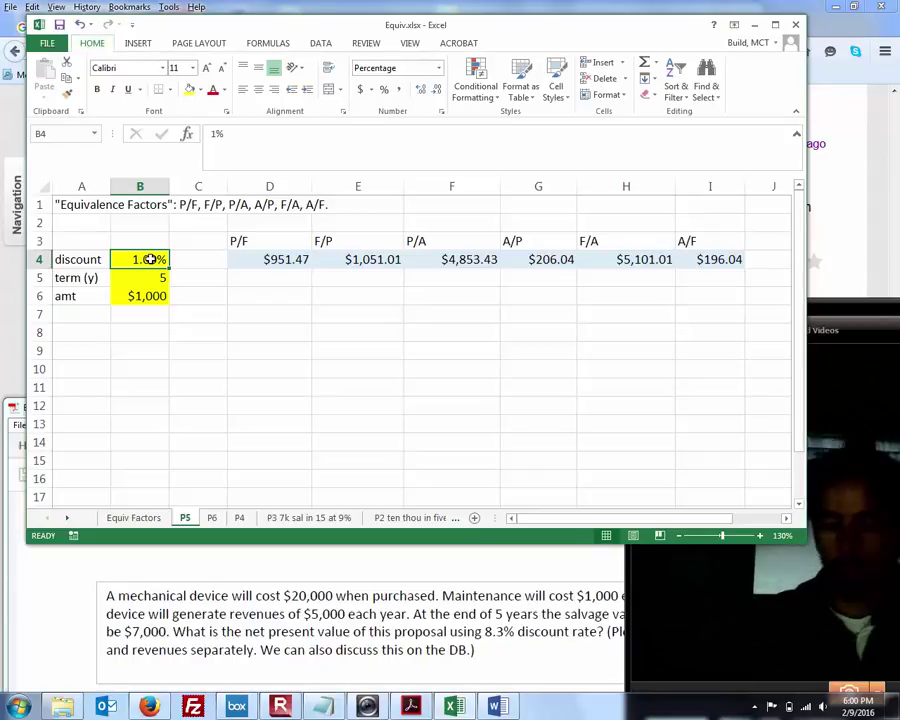
type(".00001")
key("Return")
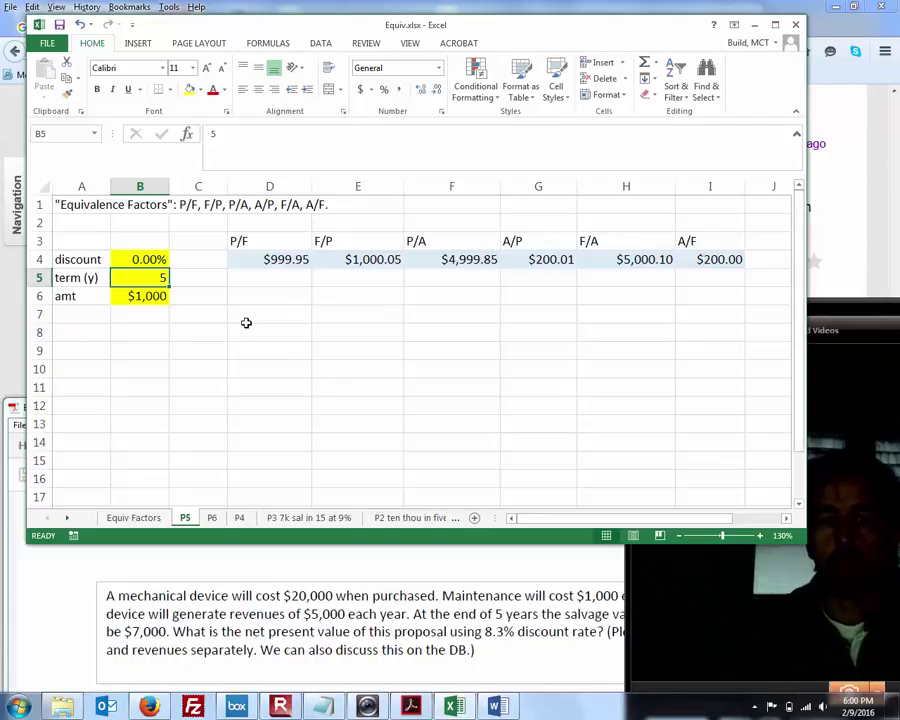
- Format the factor results in D4:I4 as currency with 0 decimal places
left_click_drag(252, 263, 694, 260)
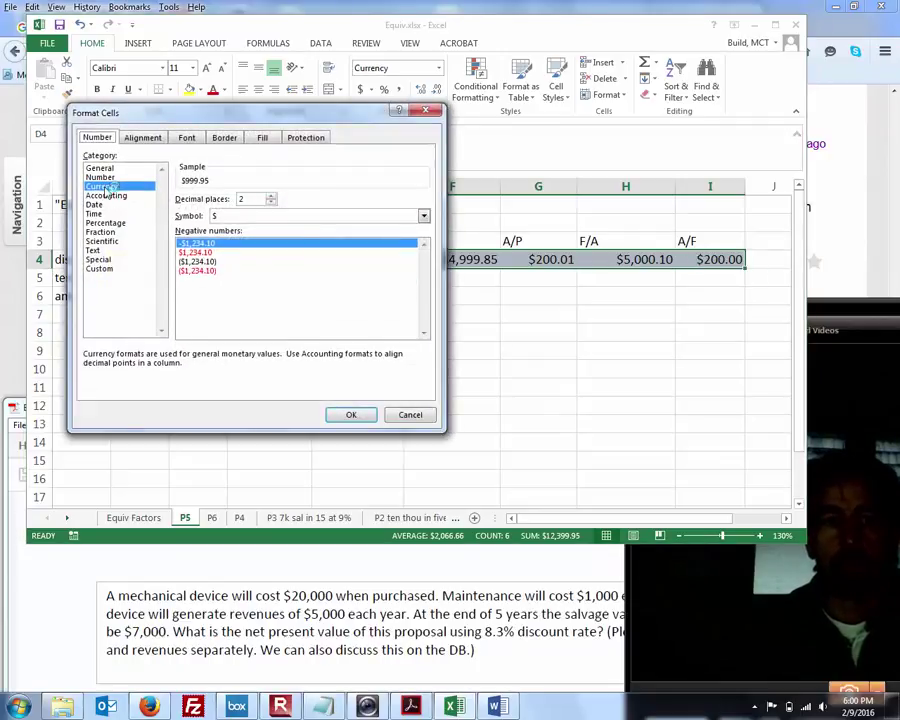
double_click(270, 203)
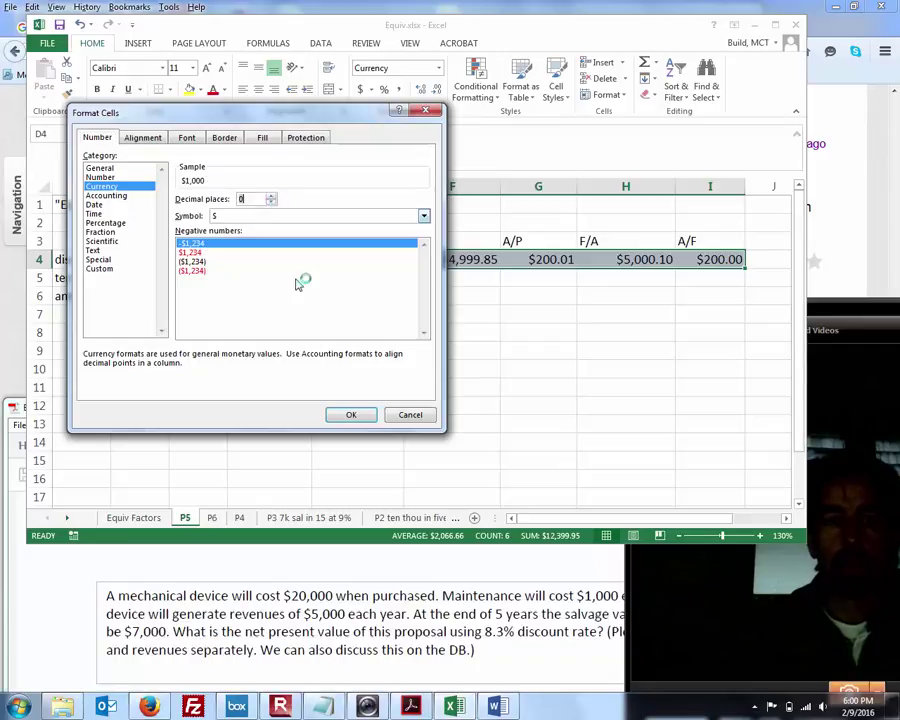
left_click(351, 414)
left_click(377, 405)
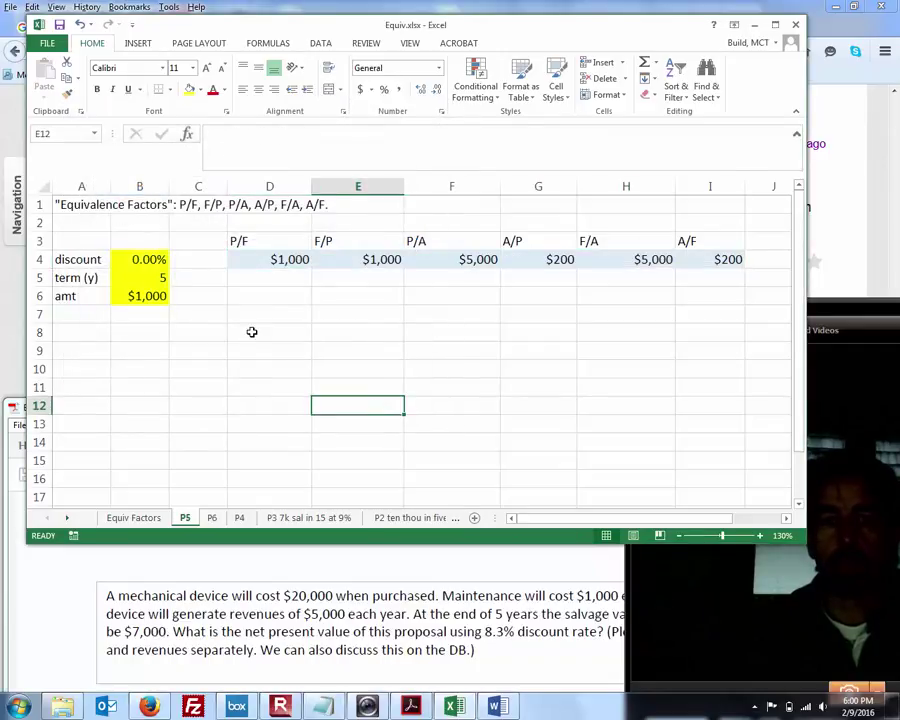
- Examine the P/F, F/P, A/P and A/F results and formulas in row 4 against the amount and term inputs
left_click(146, 296)
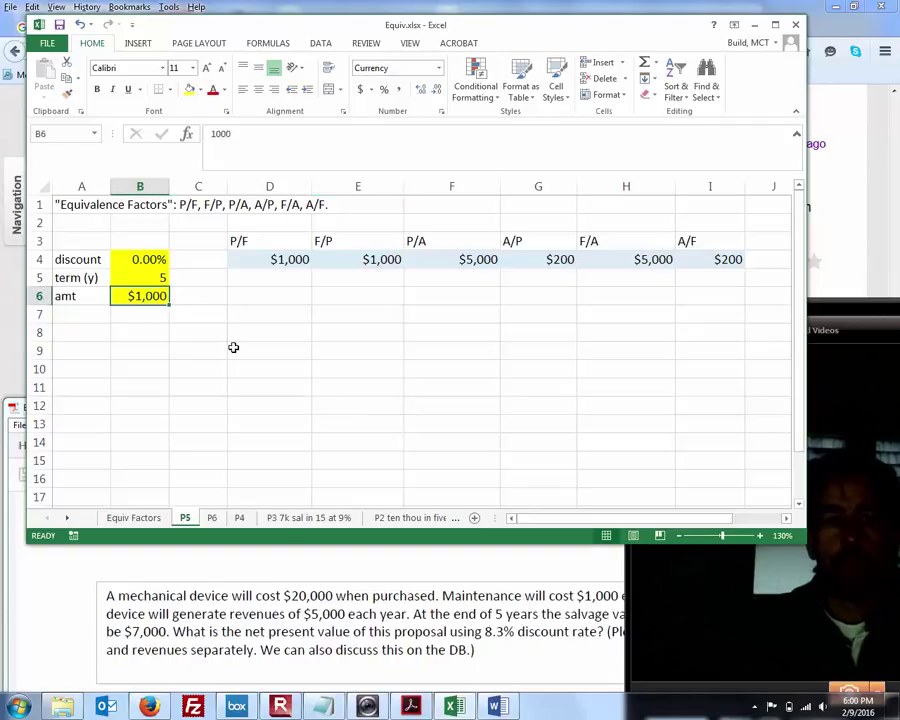
left_click(276, 260)
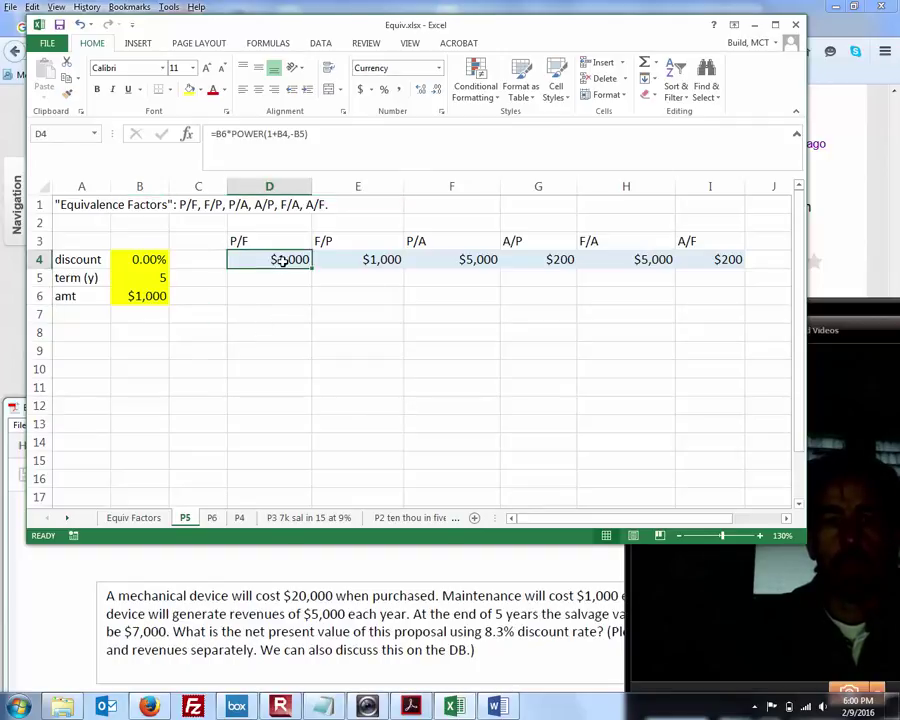
left_click(353, 260)
left_click(282, 258)
left_click(366, 258)
left_click(271, 260)
left_click(147, 279)
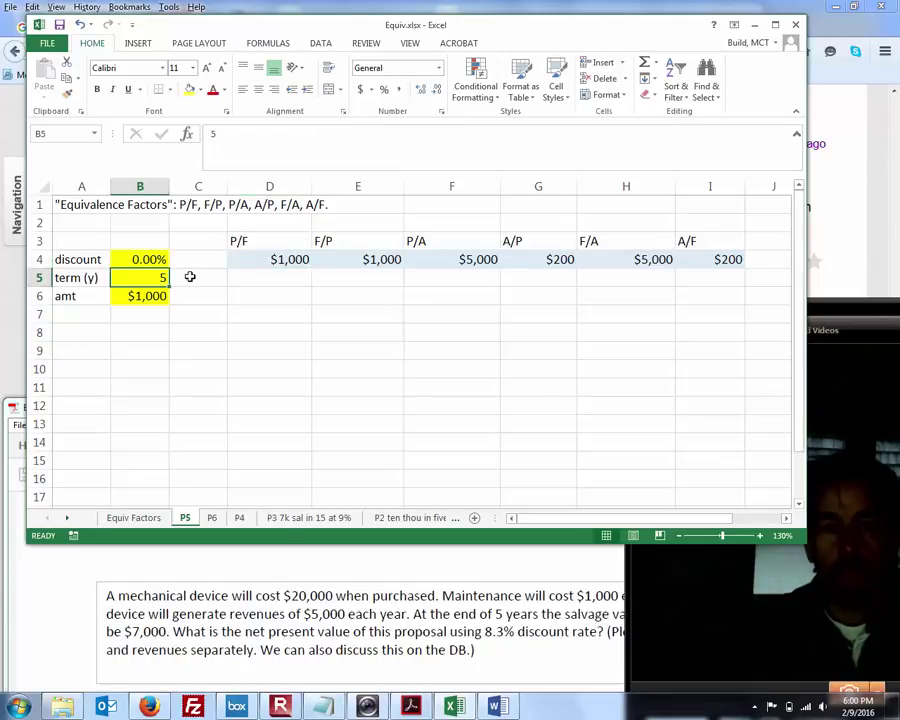
left_click(511, 259)
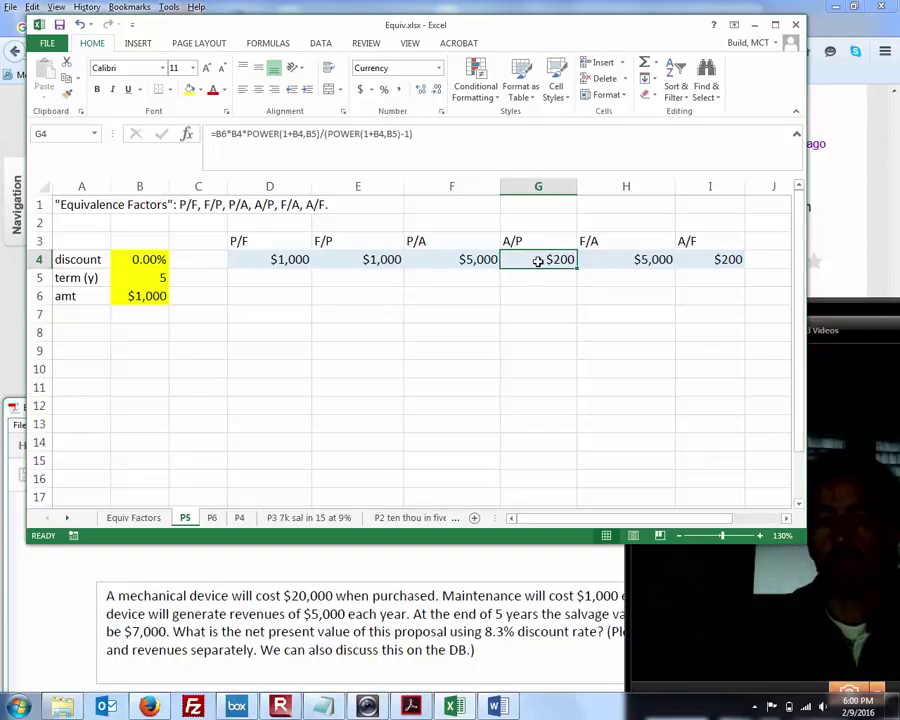
left_click(708, 259)
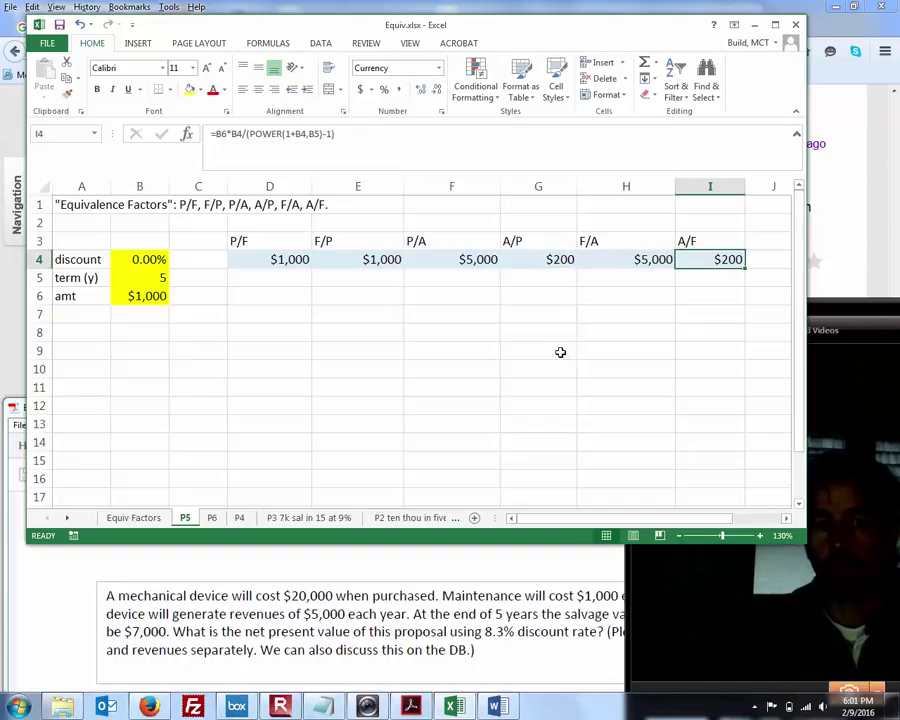
- Enter 5 as the term in B5 and examine the P/A and F/A results against the amount in B6
left_click(150, 296)
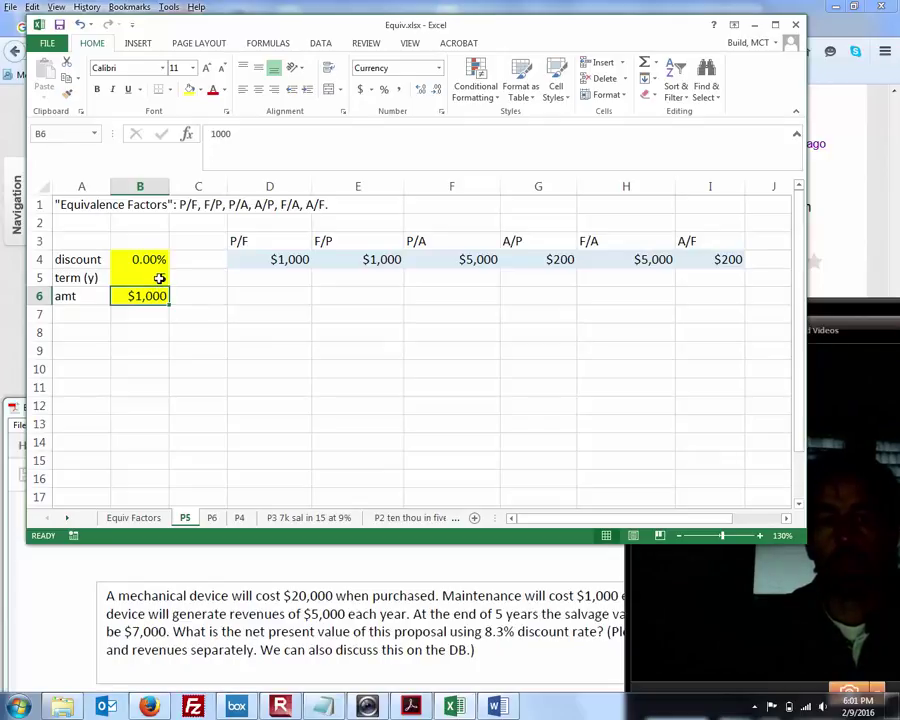
left_click(159, 278)
type("5")
key("ctrl+Return")
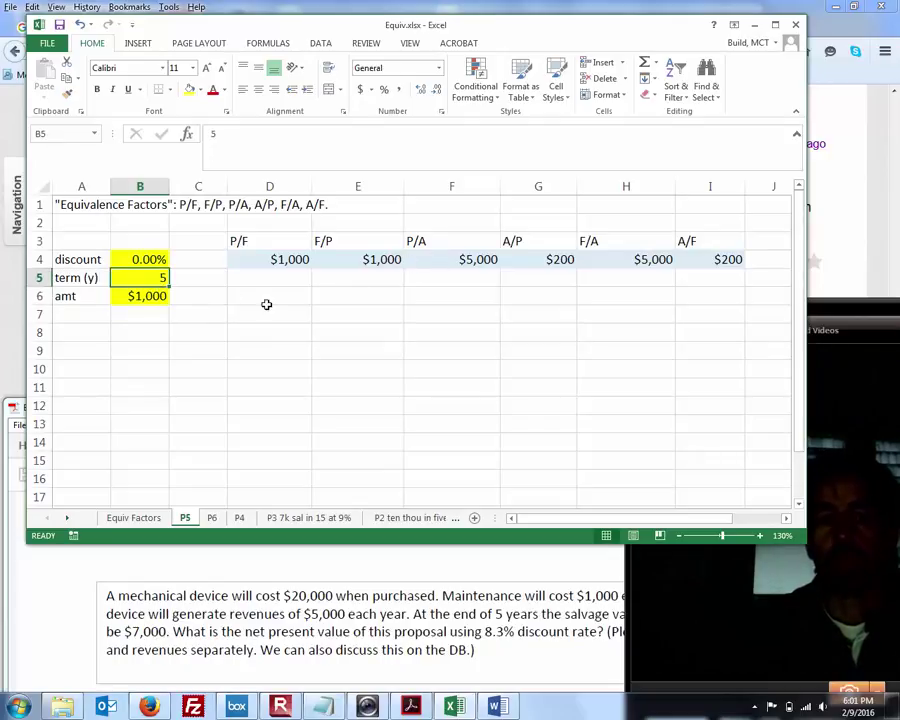
left_click(151, 298)
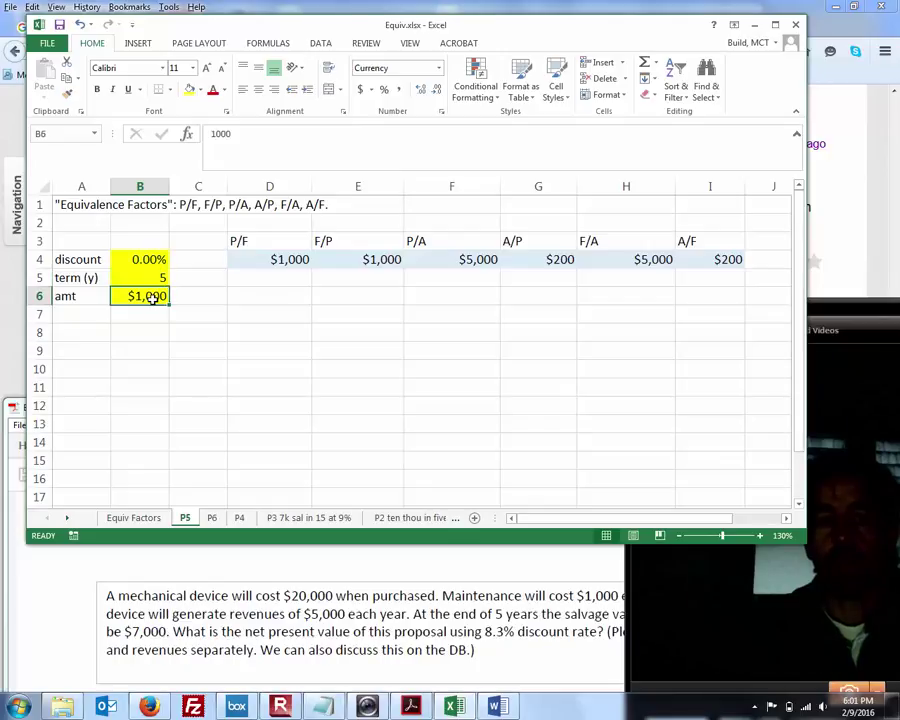
left_click(455, 262)
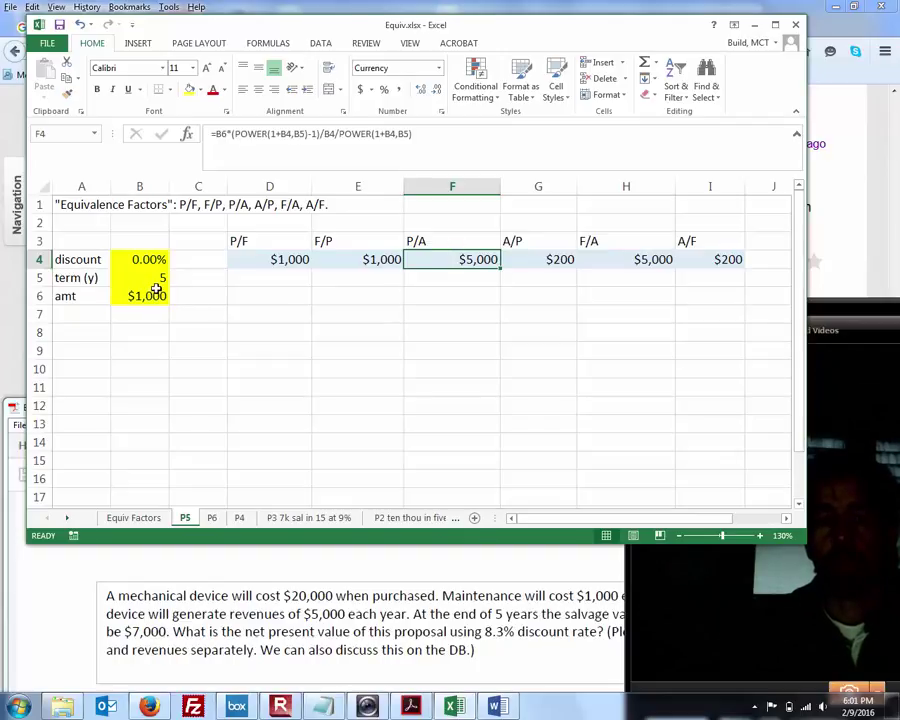
left_click(630, 260)
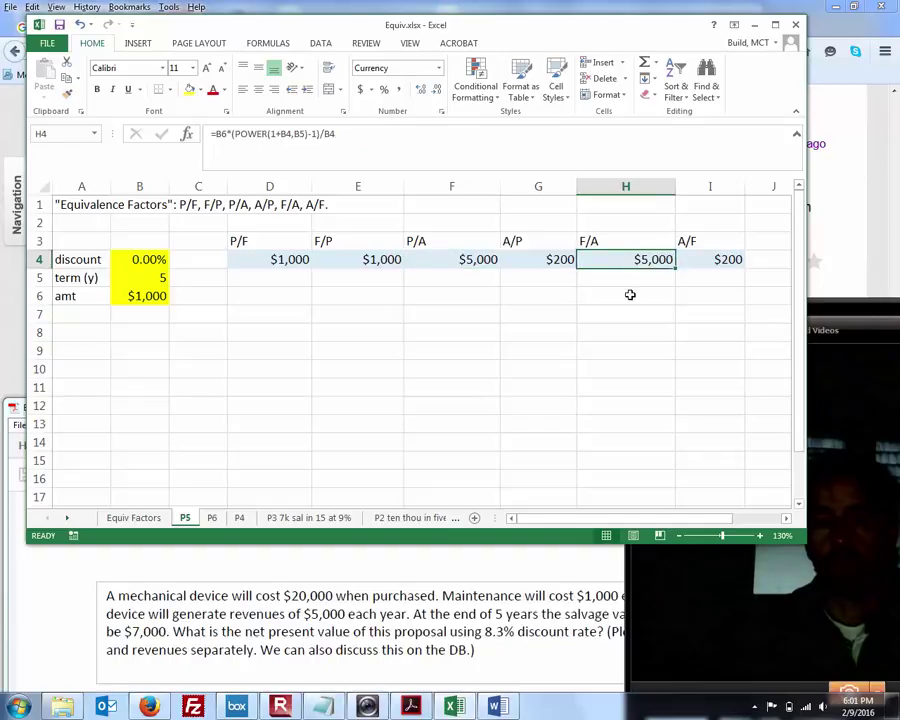
left_click(537, 347)
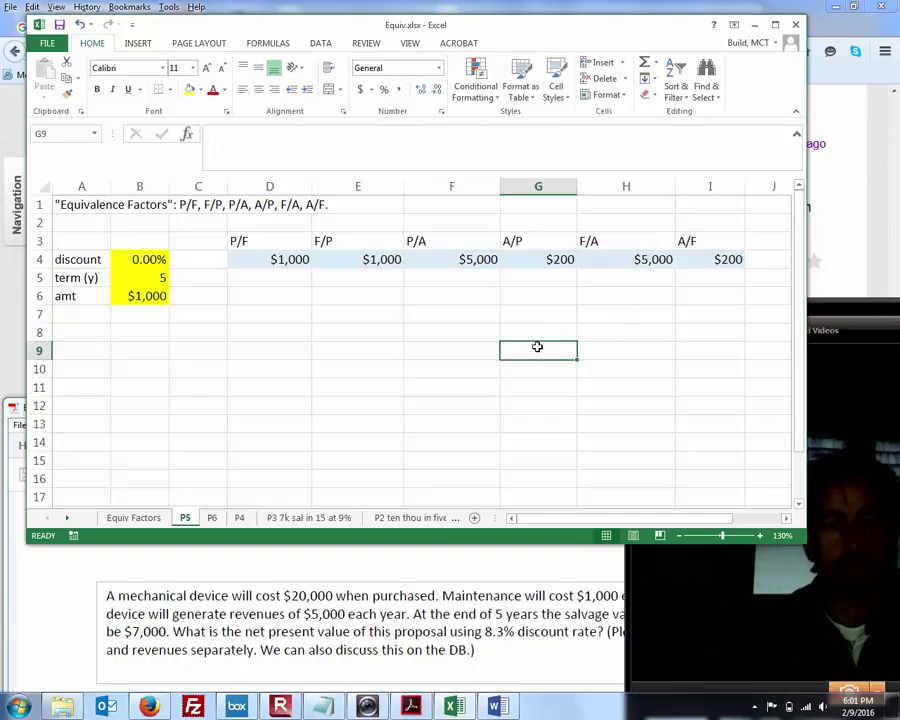
left_click(333, 366)
- Copy the equivalence factor block A3:I6 and paste it at A8 and A13
left_click_drag(74, 237, 705, 295)
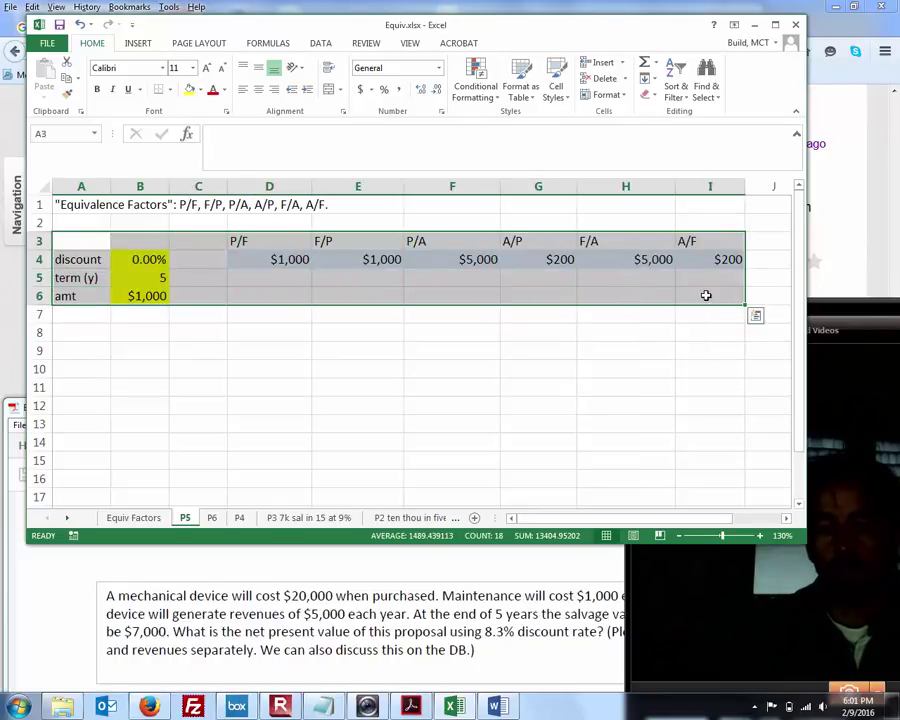
key("ctrl+c")
left_click(78, 333)
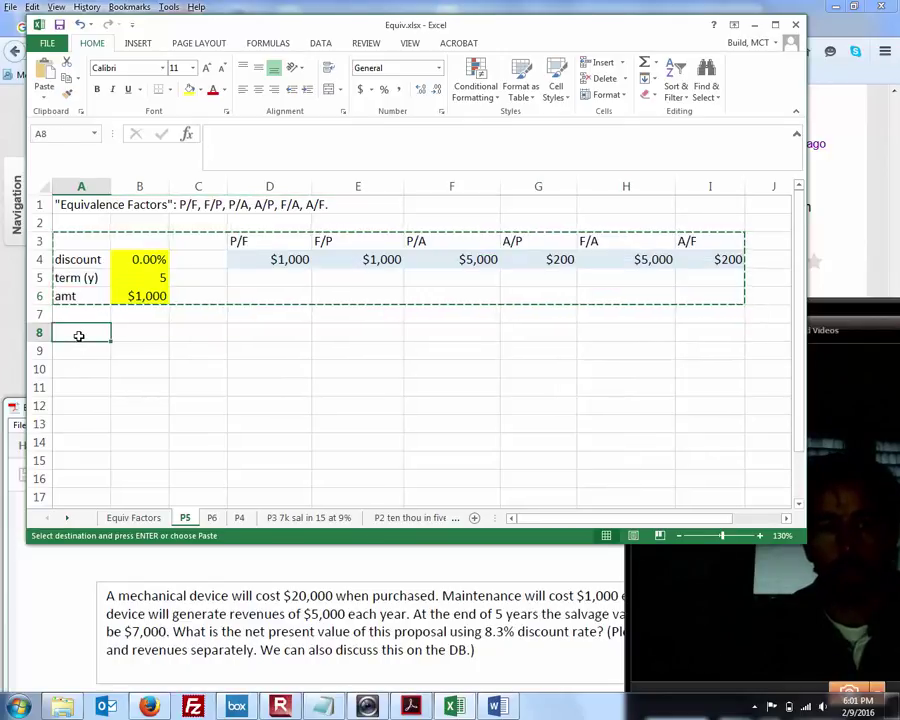
key("ctrl+v")
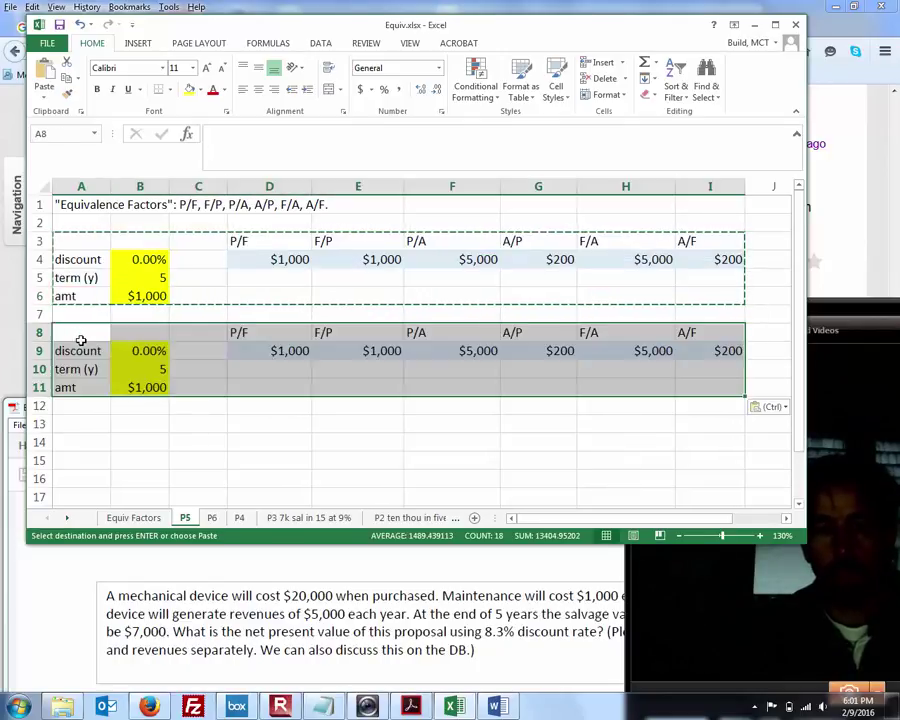
left_click(81, 426)
key("ctrl+v")
- Paste a further copy of the factor block at A18, below the other copies, and return to the first blocks
scroll(81, 428, "down", 2)
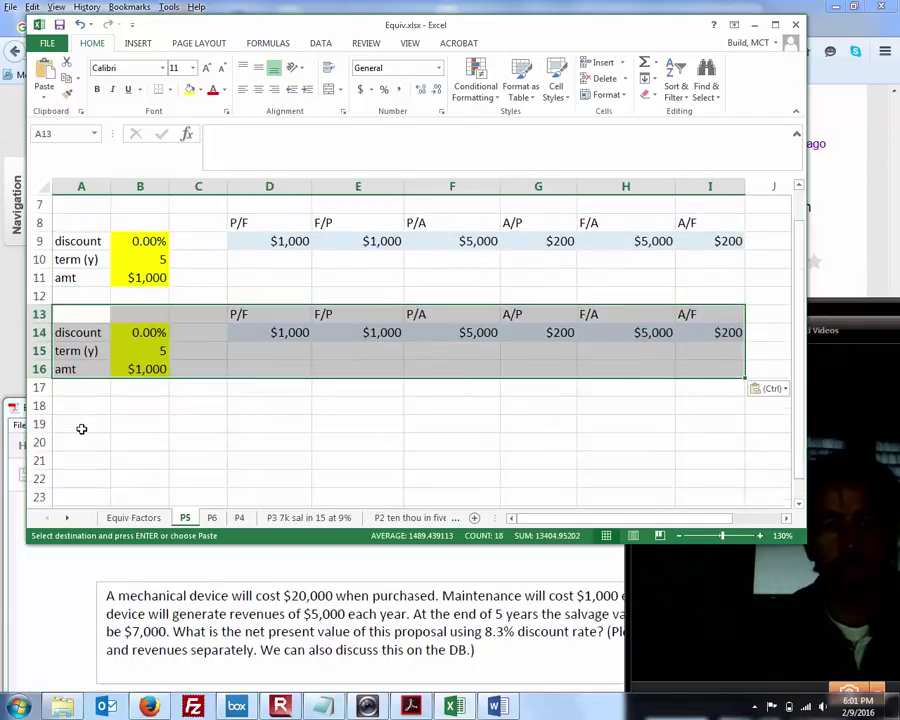
left_click(80, 418)
key("ctrl")
key("ctrl")
left_click(81, 404)
key("ctrl+v")
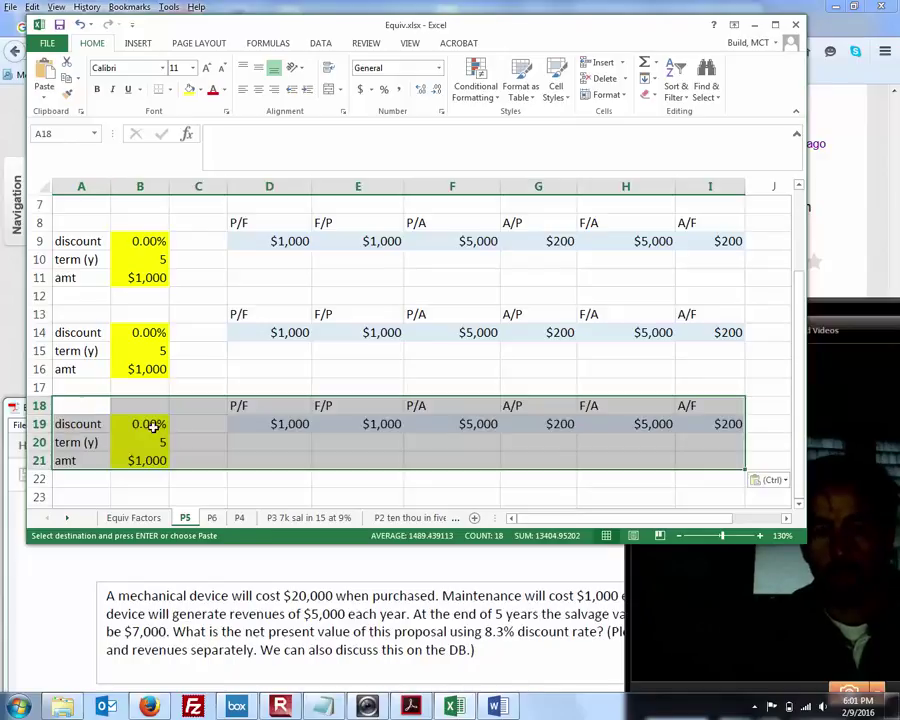
scroll(203, 445, "up", 2)
left_click(204, 346)
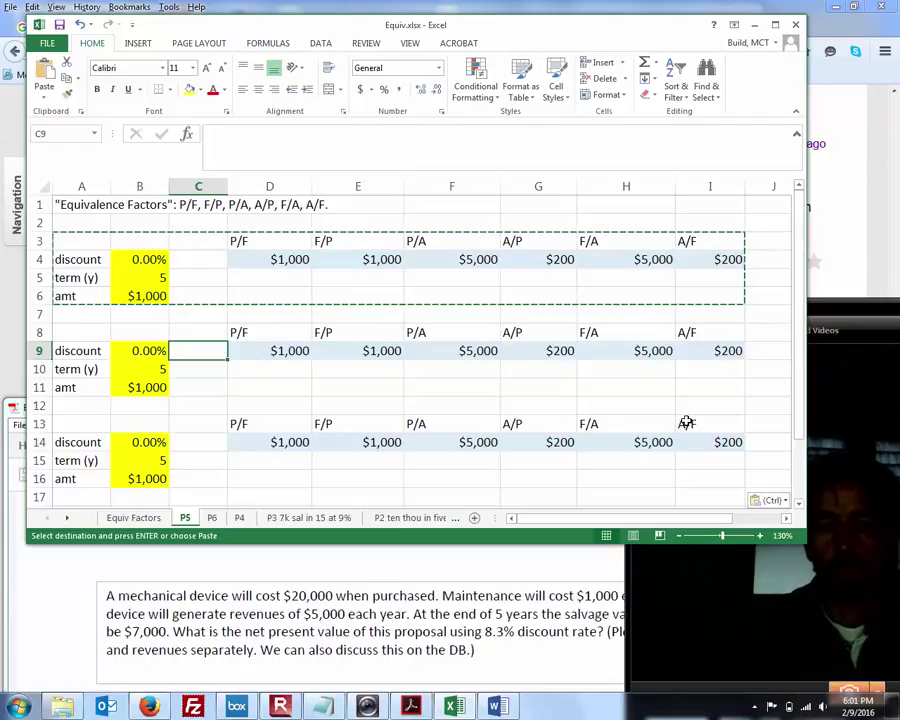
left_click(261, 315)
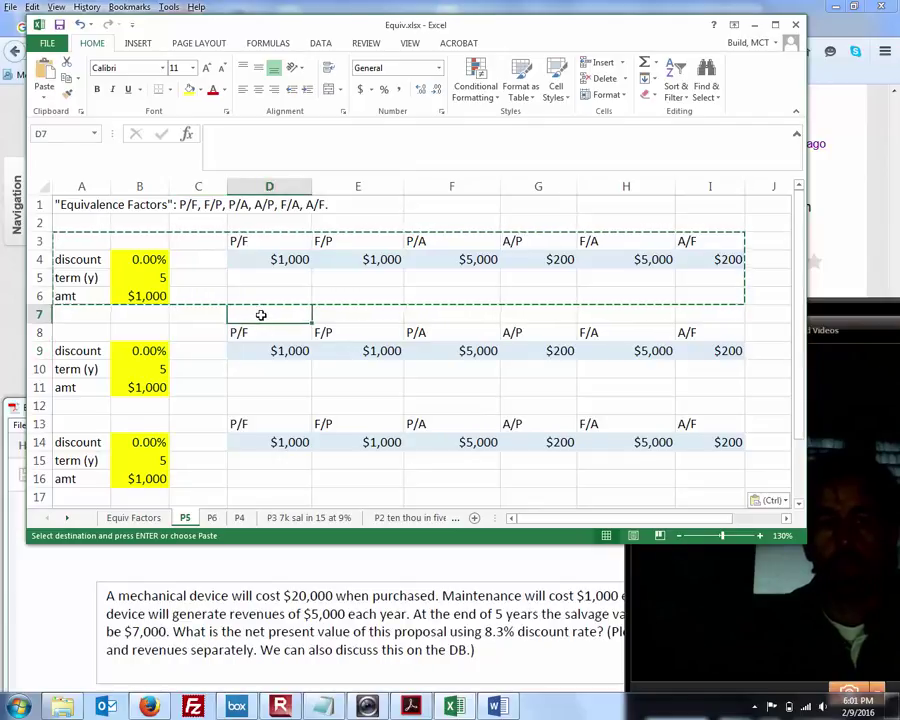
- Set the first block's amount in B6 to 20009 and its term in B5 to 0
left_click(146, 296)
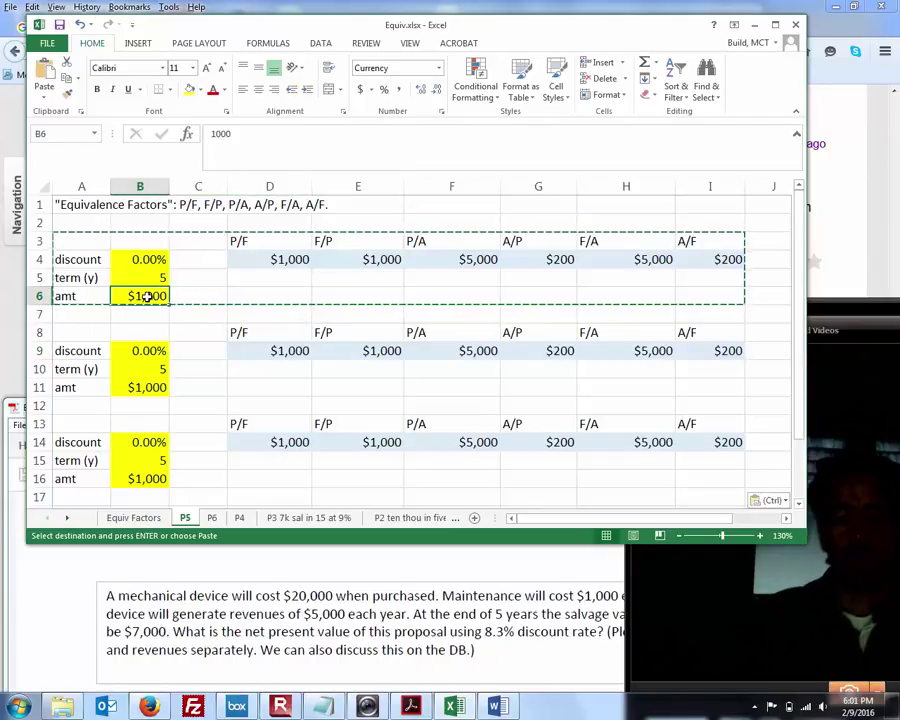
type("200")
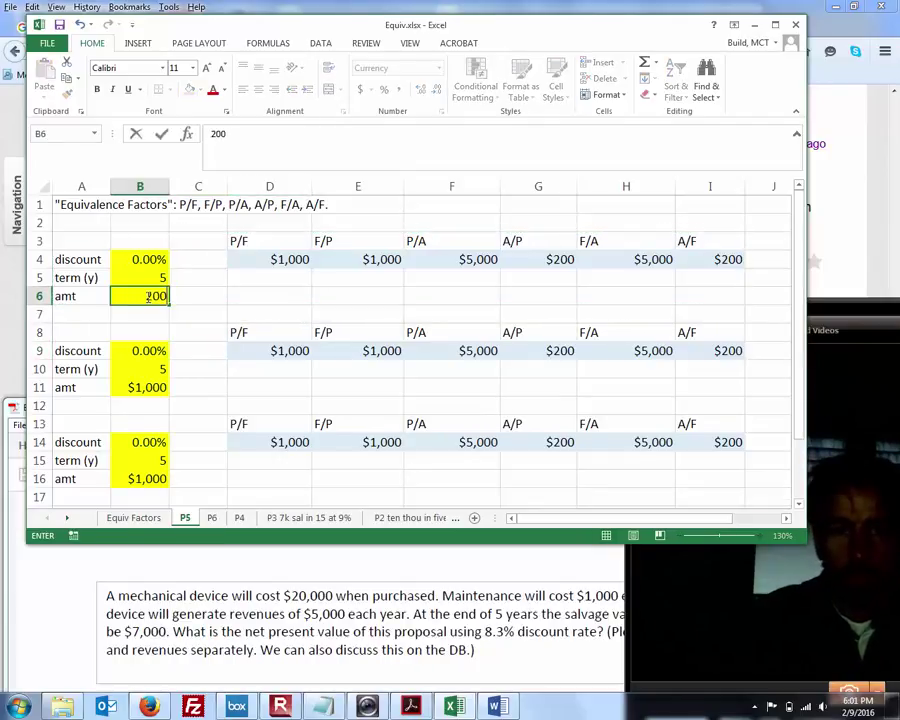
type("00")
key("Return")
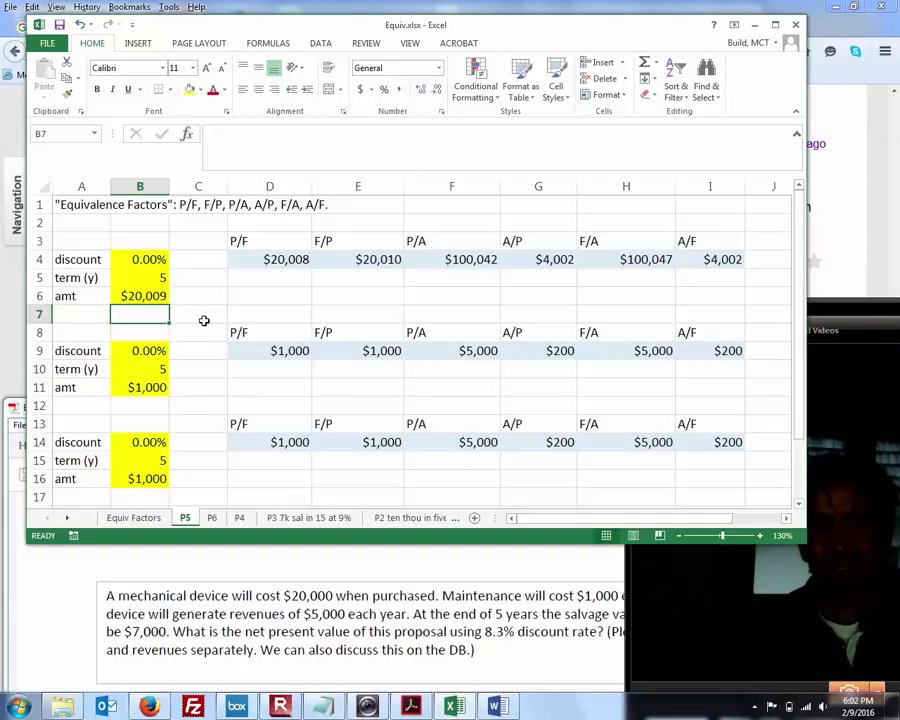
left_click(151, 281)
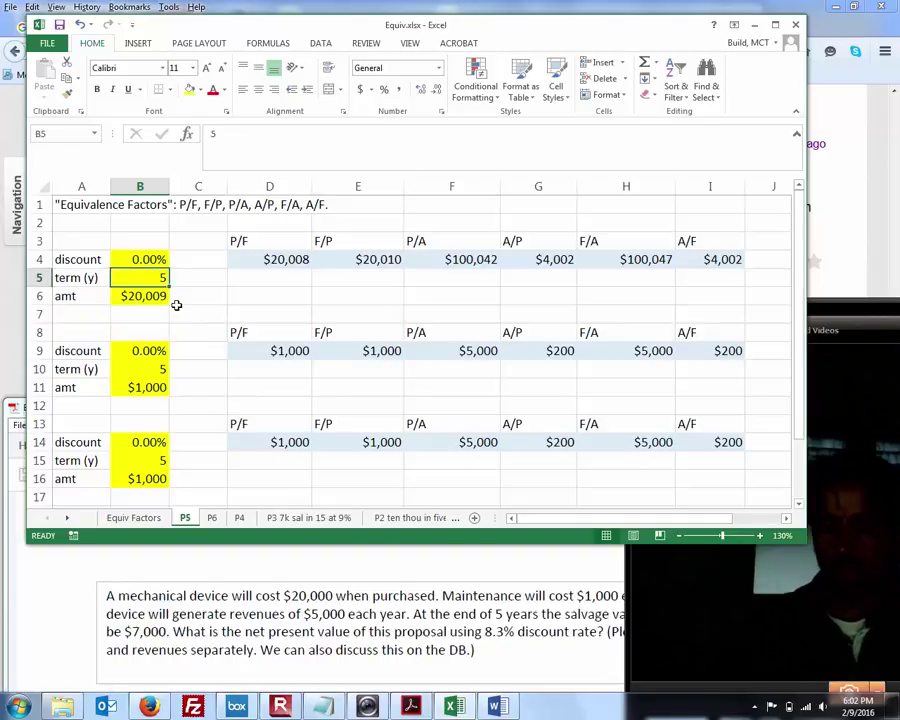
type("0")
key("Return")
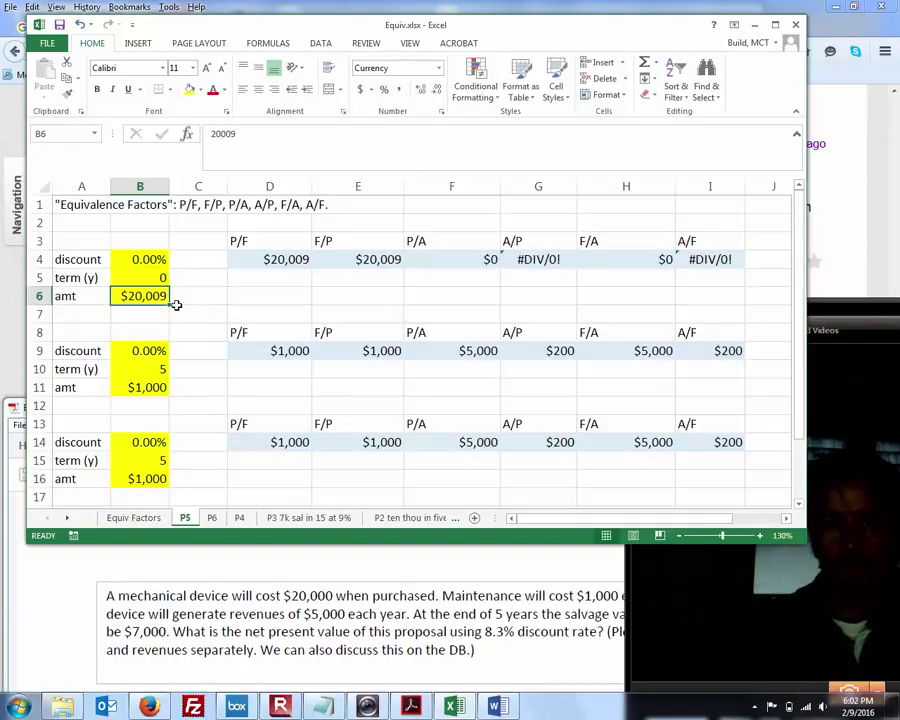
- Set the first block's discount in B4 to 8.3% and its amount in B6 to 20,000, then review its term and amount
left_click(133, 260)
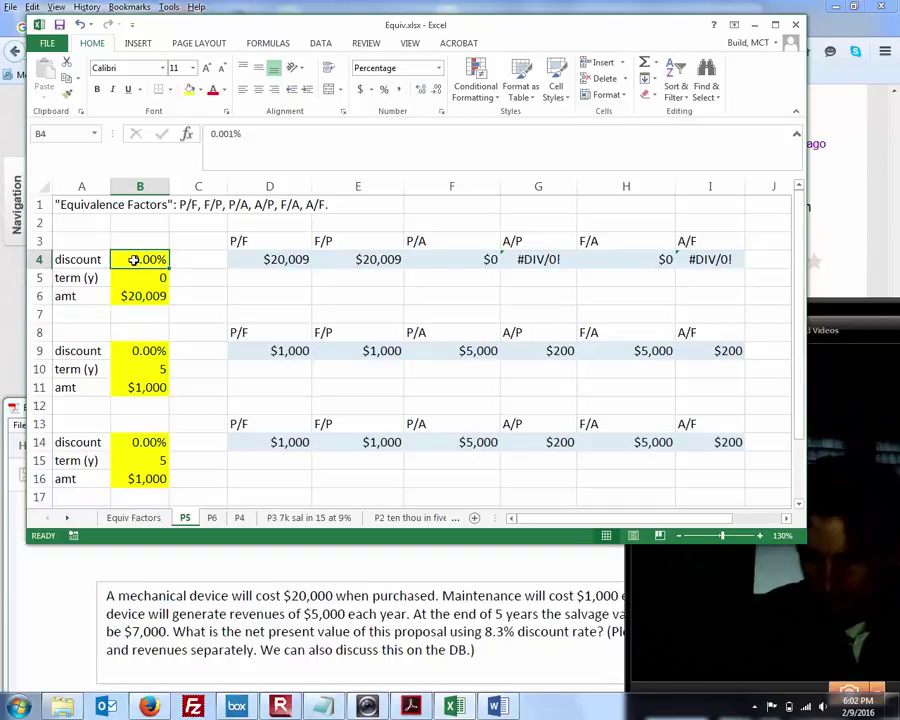
type("8.")
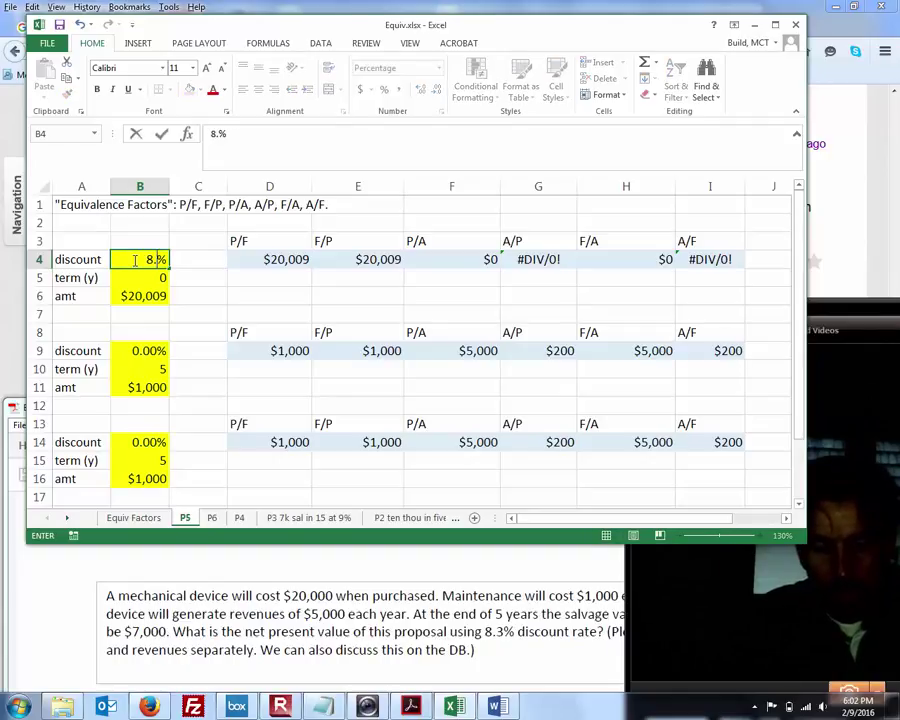
type("3")
key("Return")
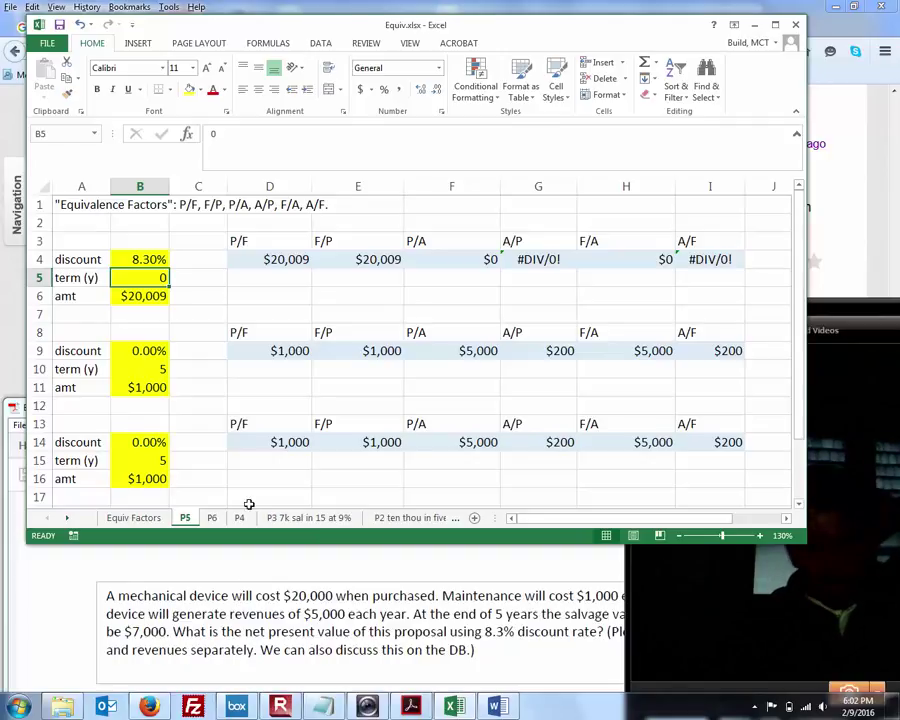
left_click(157, 296)
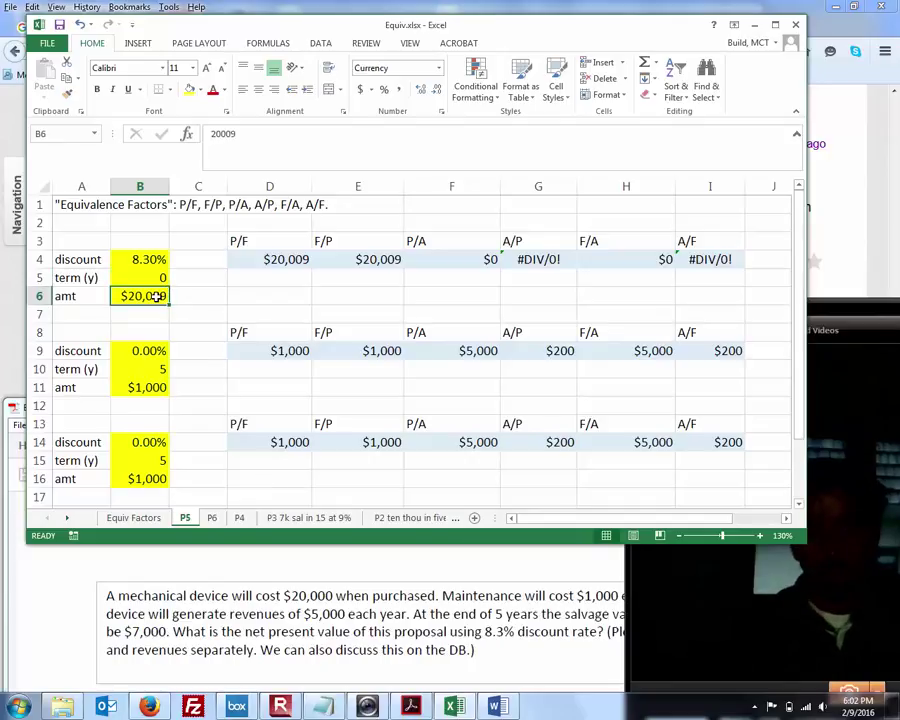
type("20,000")
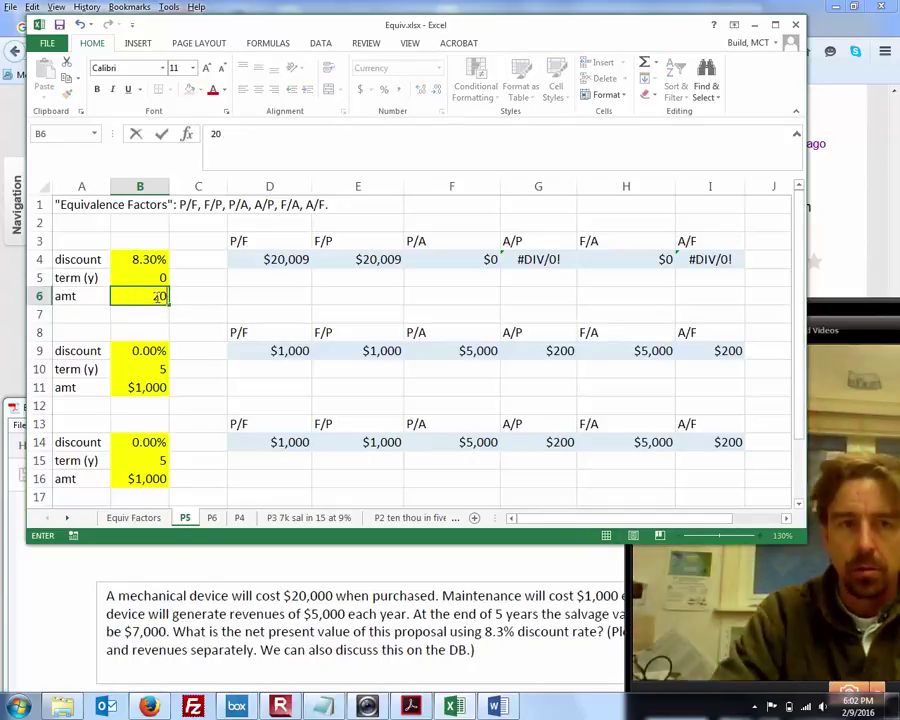
key("Return")
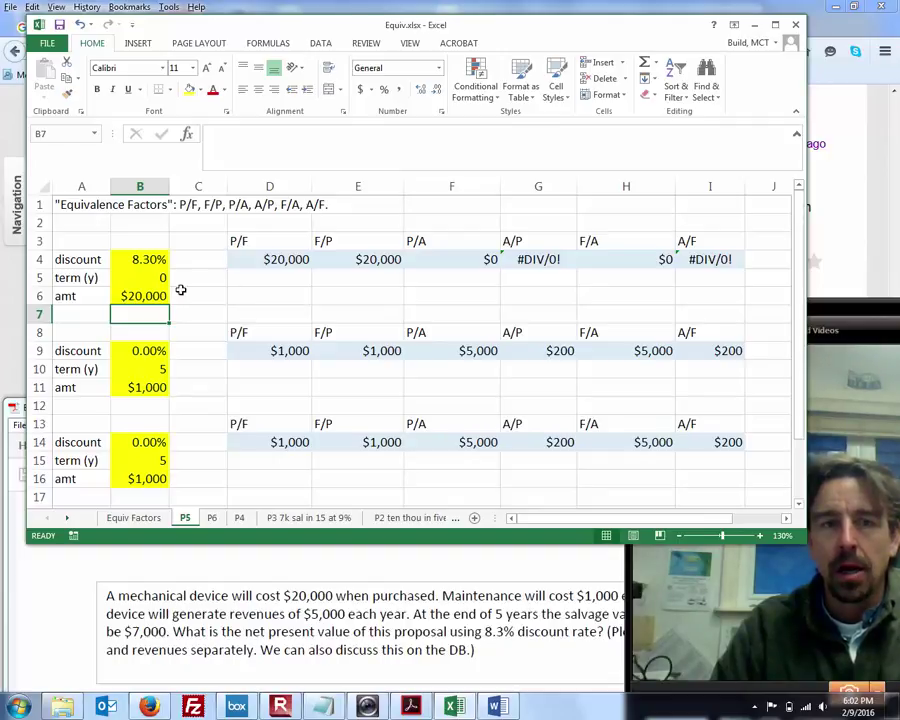
left_click(150, 296)
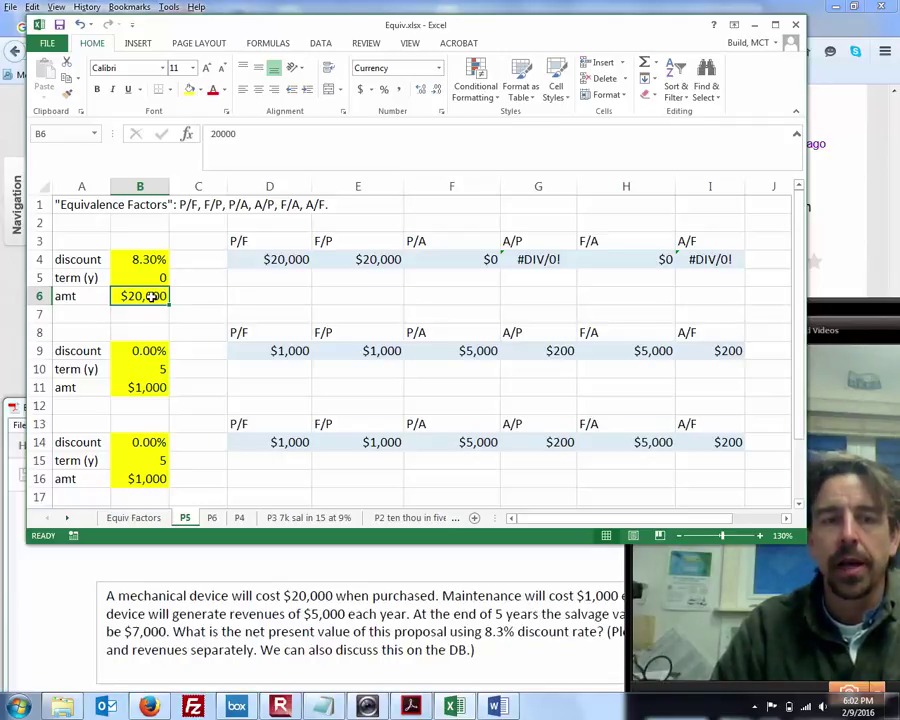
left_click(156, 277)
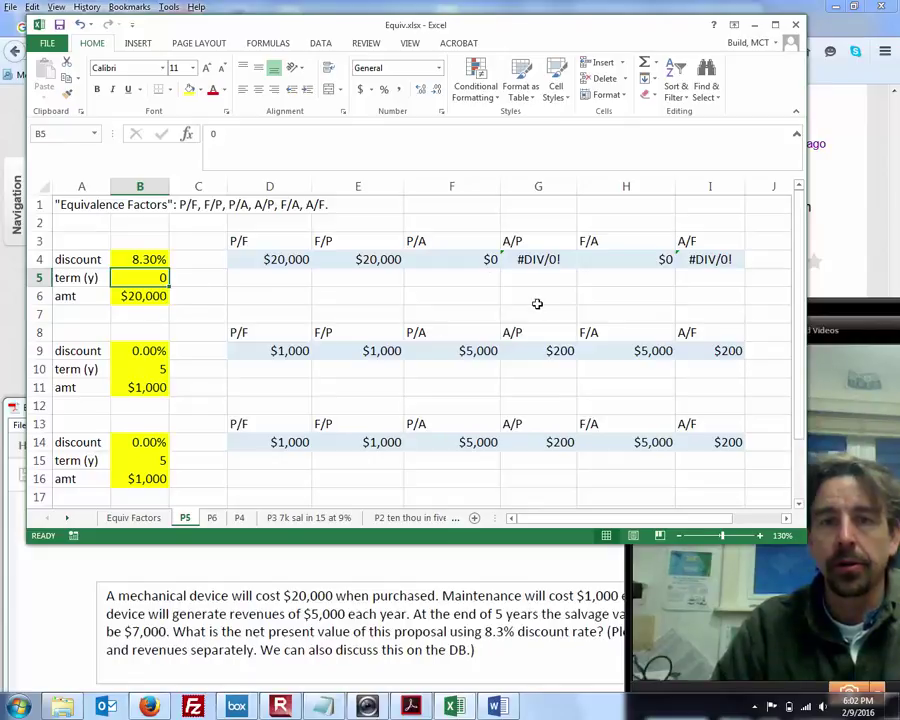
left_click(147, 298)
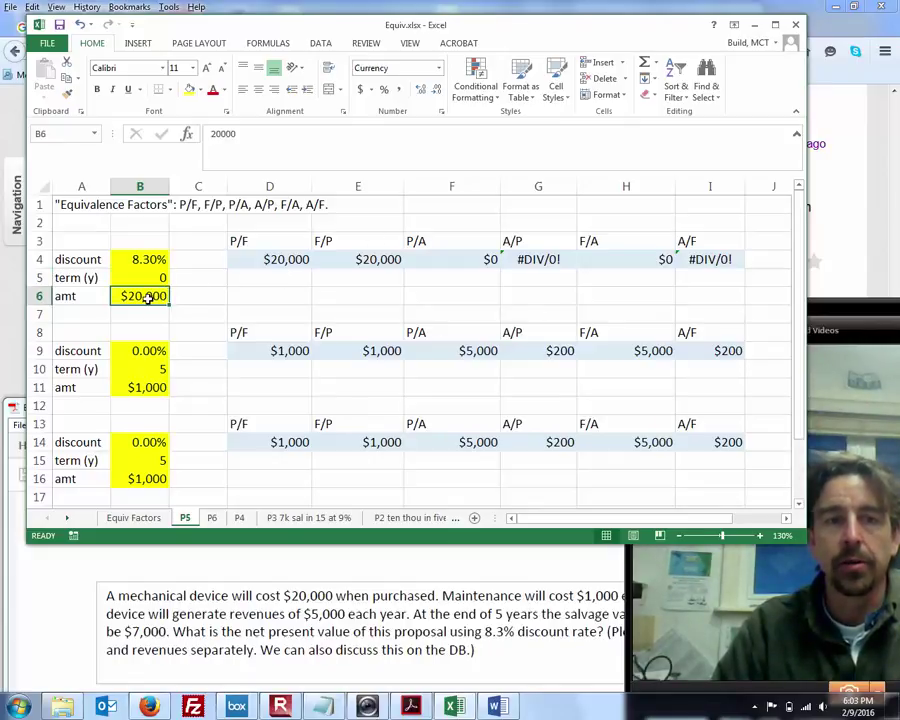
- Label the first factor block "mech cost" in A3 and the second block "maint" in A8
left_click(90, 241)
type("mec")
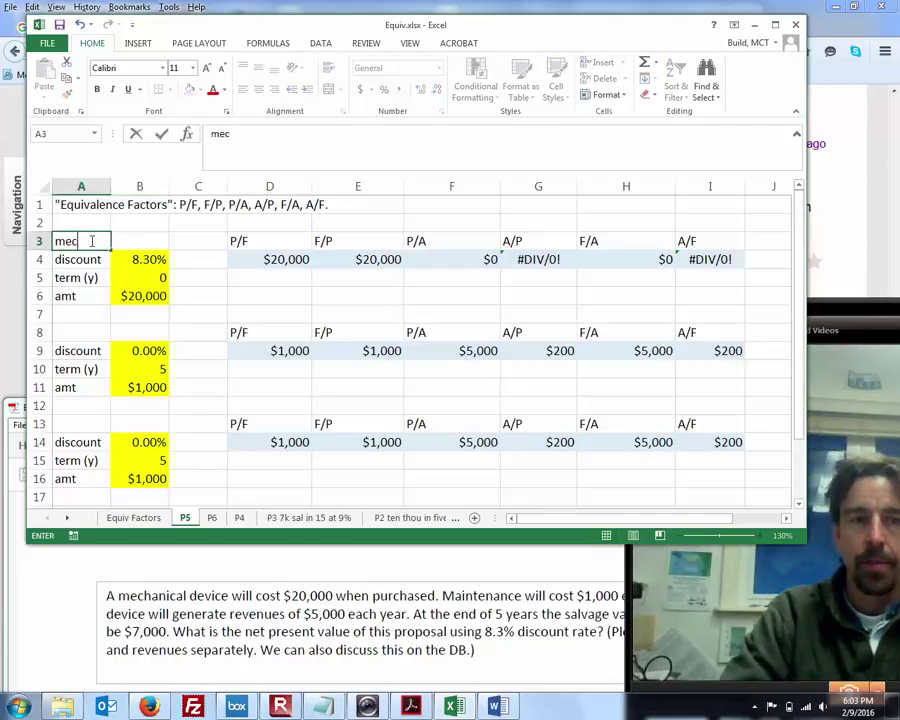
type("h cost")
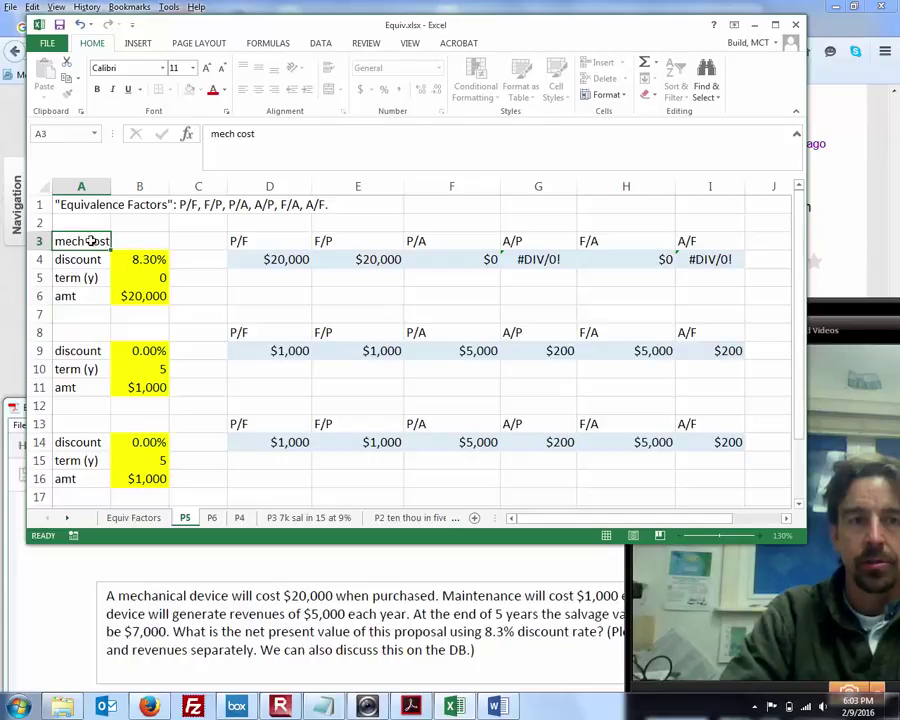
key("Return")
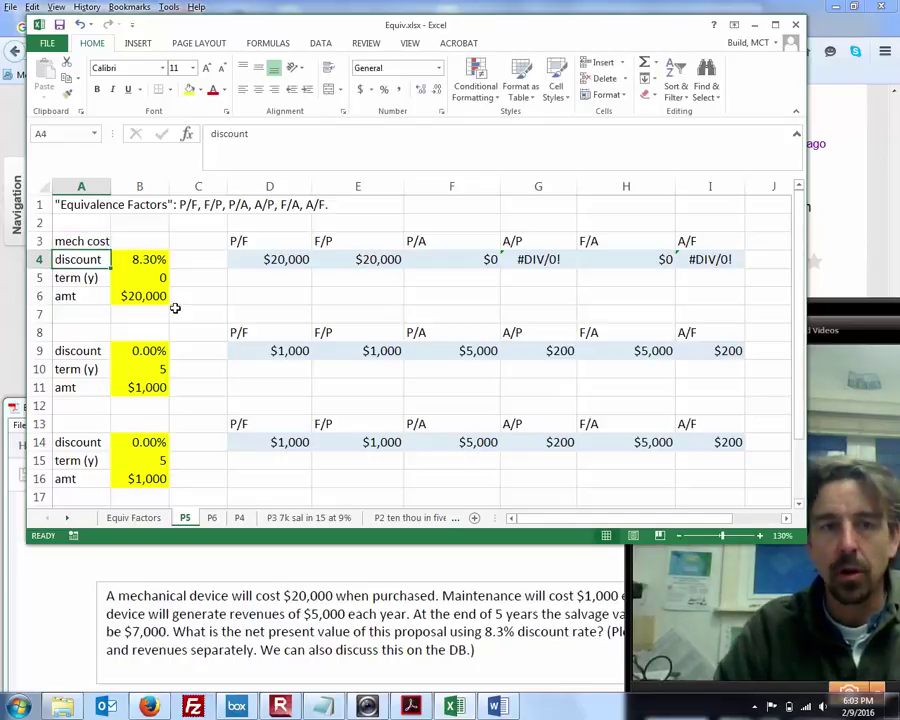
left_click(82, 332)
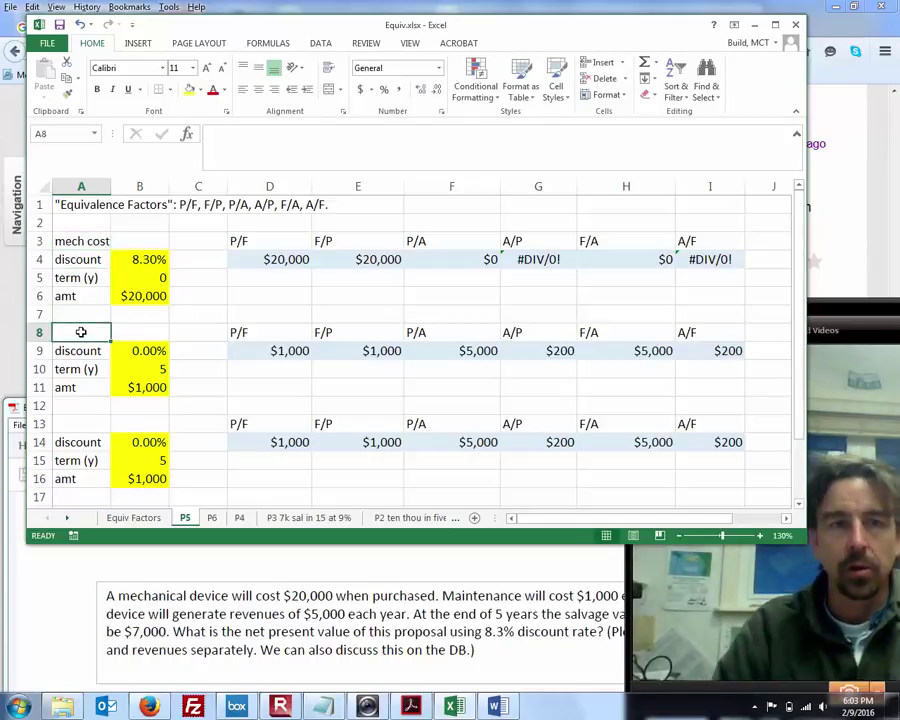
type("main")
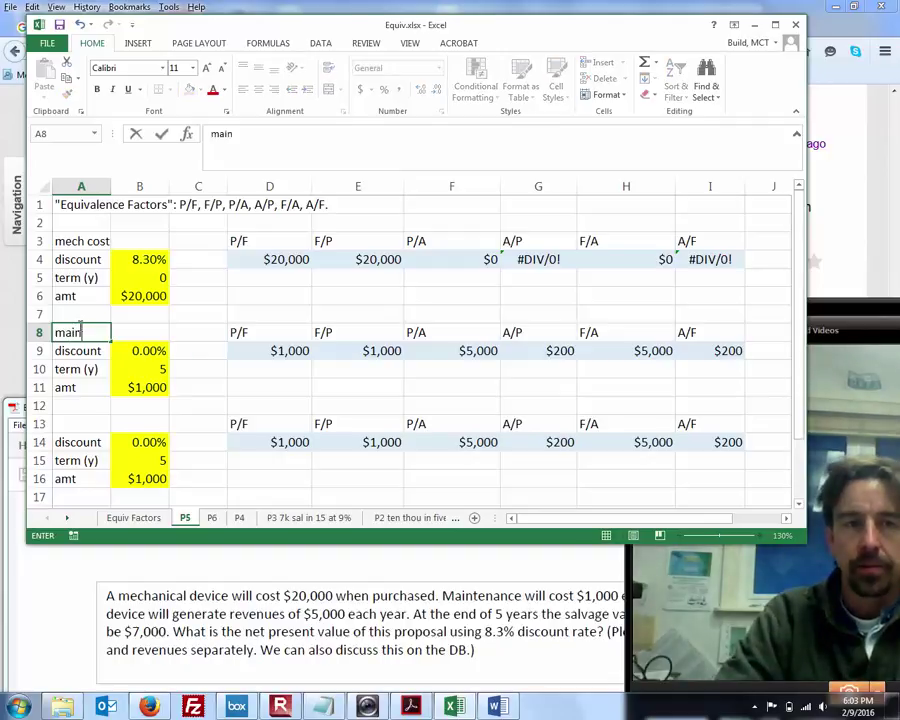
type("t")
key("Return")
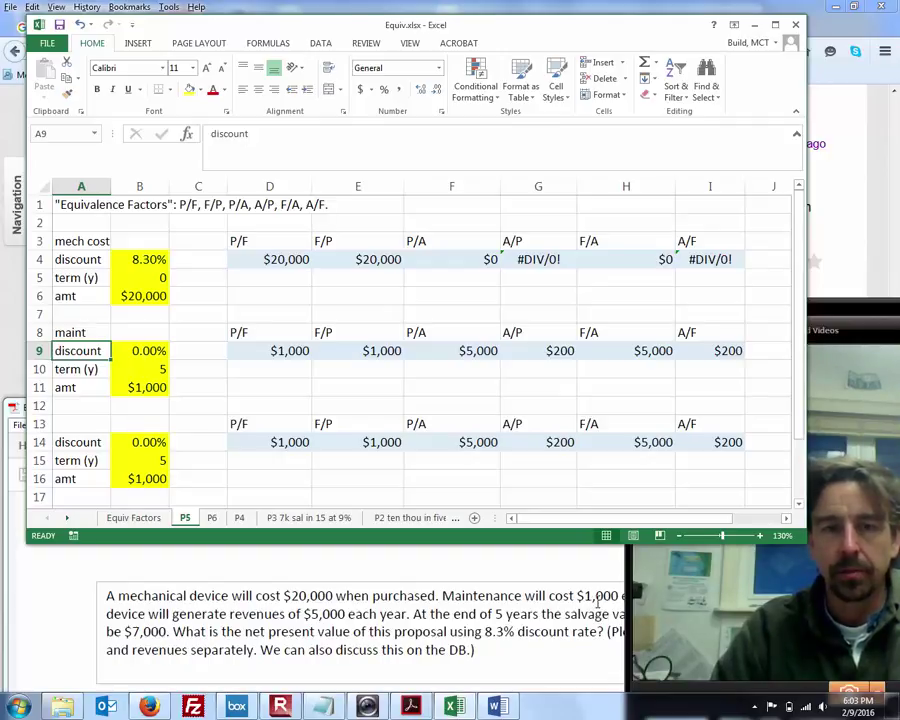
- Set the maint block's discount in B9 to 8.3% and check its term and amount inputs
left_click(183, 410)
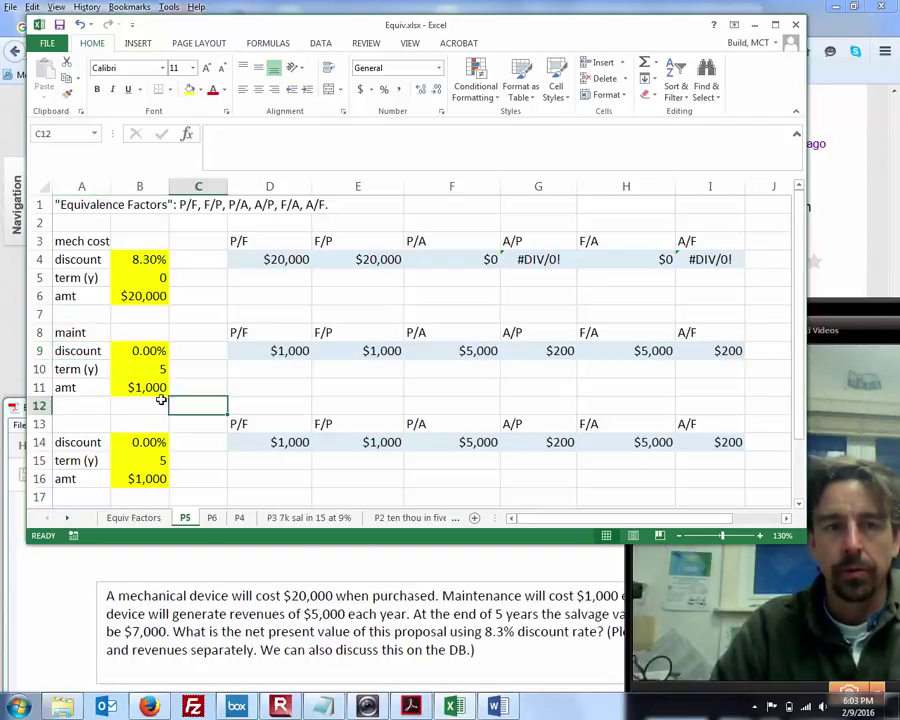
left_click(152, 390)
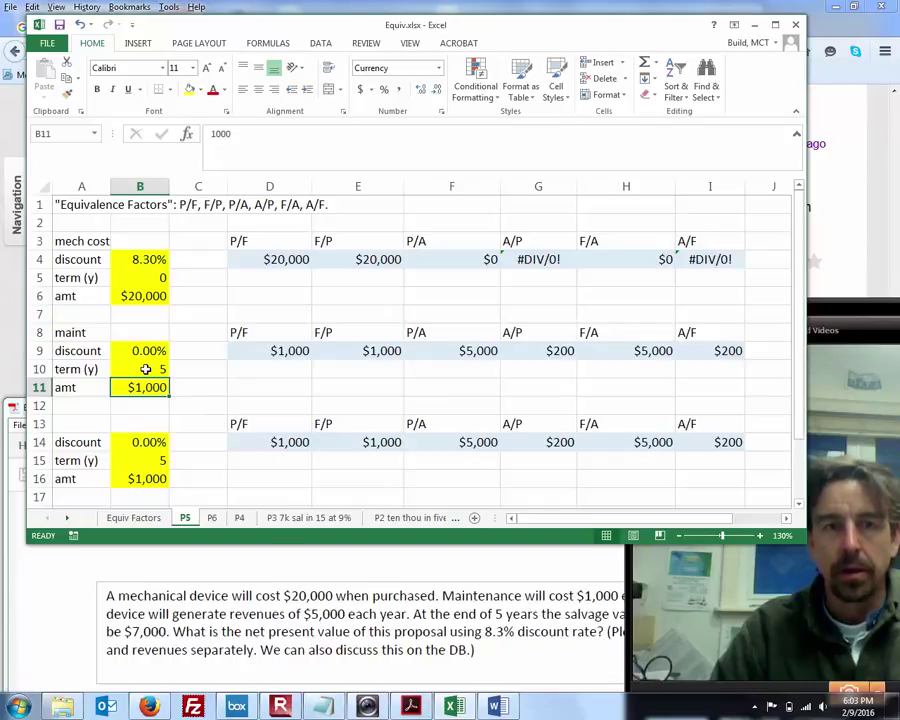
left_click(144, 367)
left_click(141, 351)
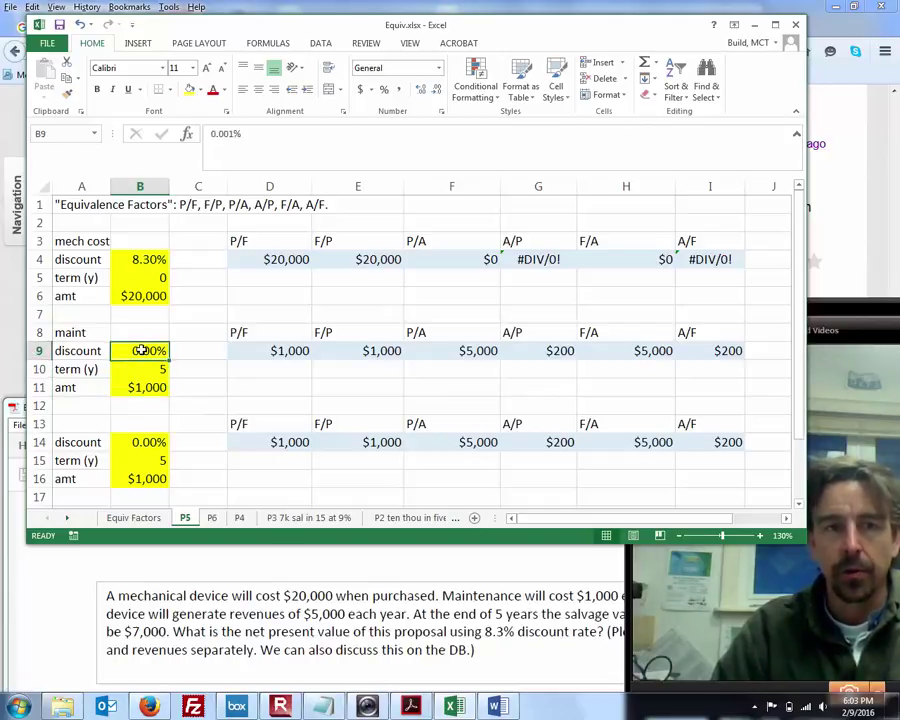
type("8.3")
key("Return")
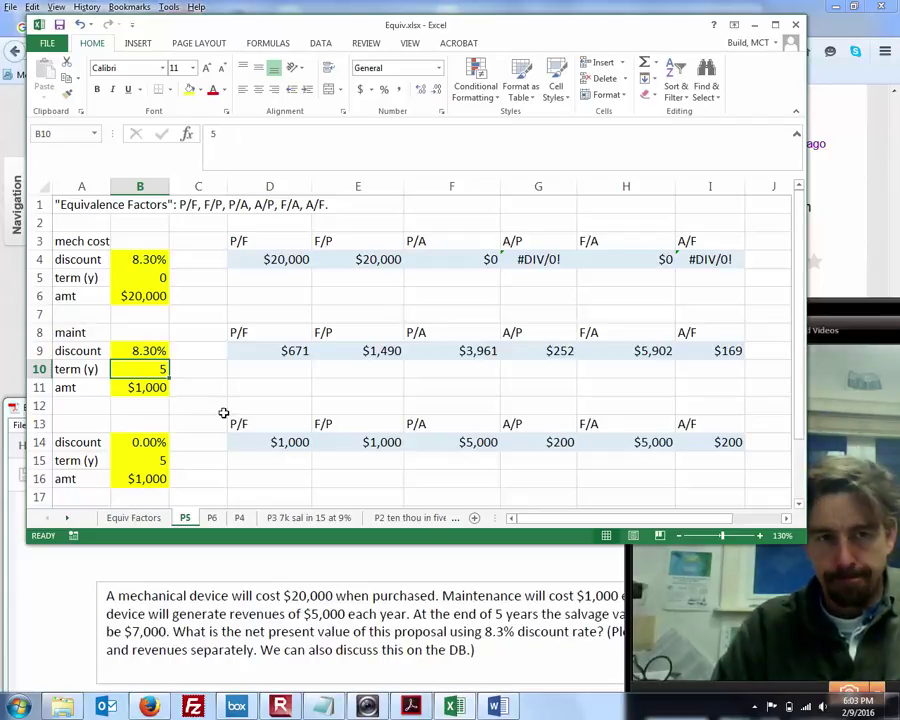
left_click(145, 388)
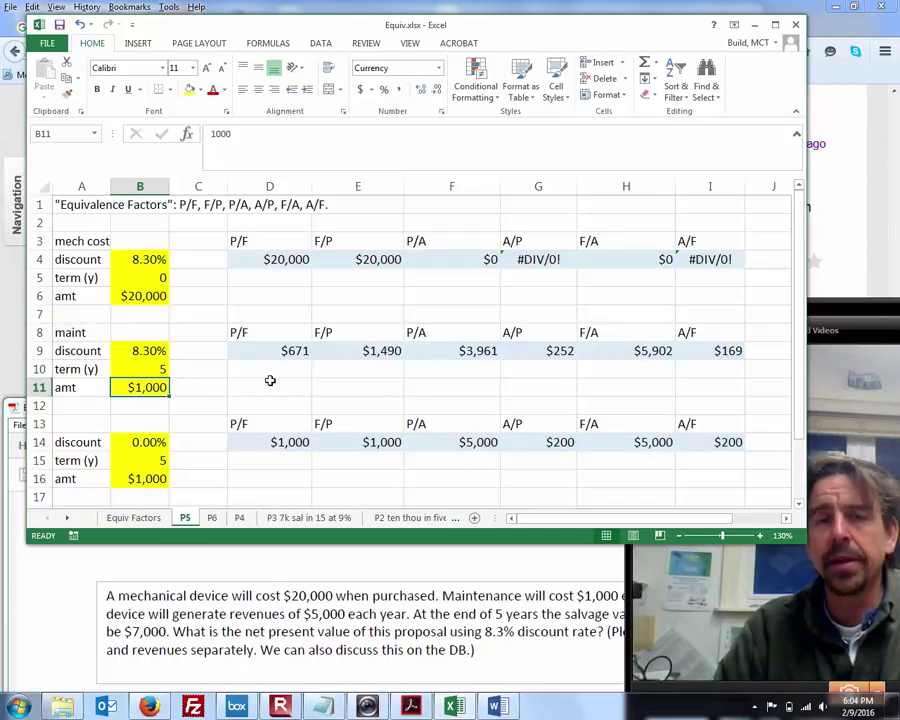
- Fill the maint block's P/A result in F9 and the mech cost block's P/F result in D4 with green
left_click(444, 351)
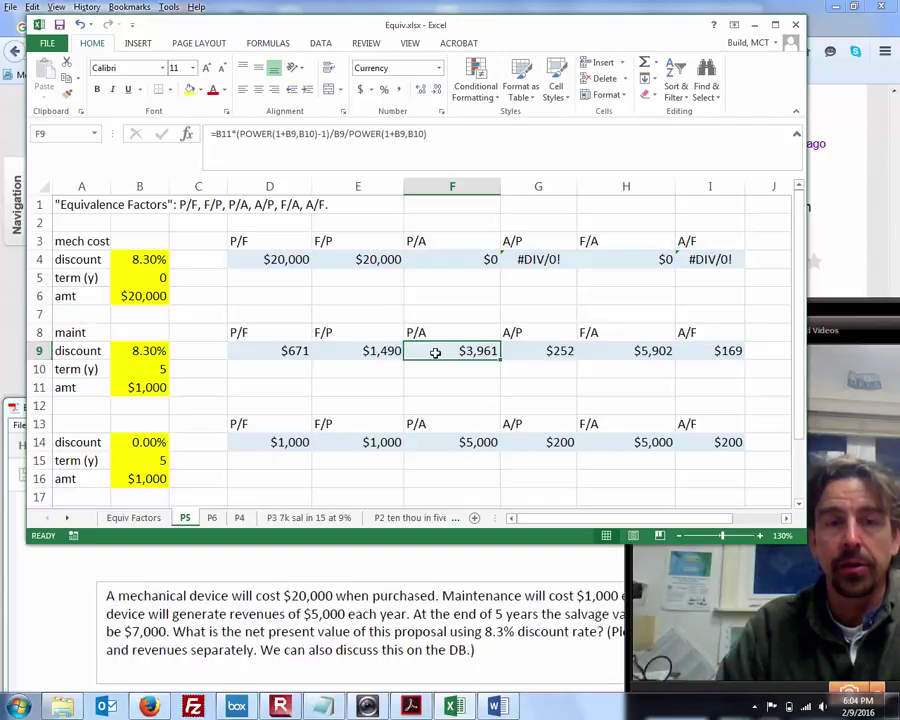
left_click(190, 92)
left_click(201, 92)
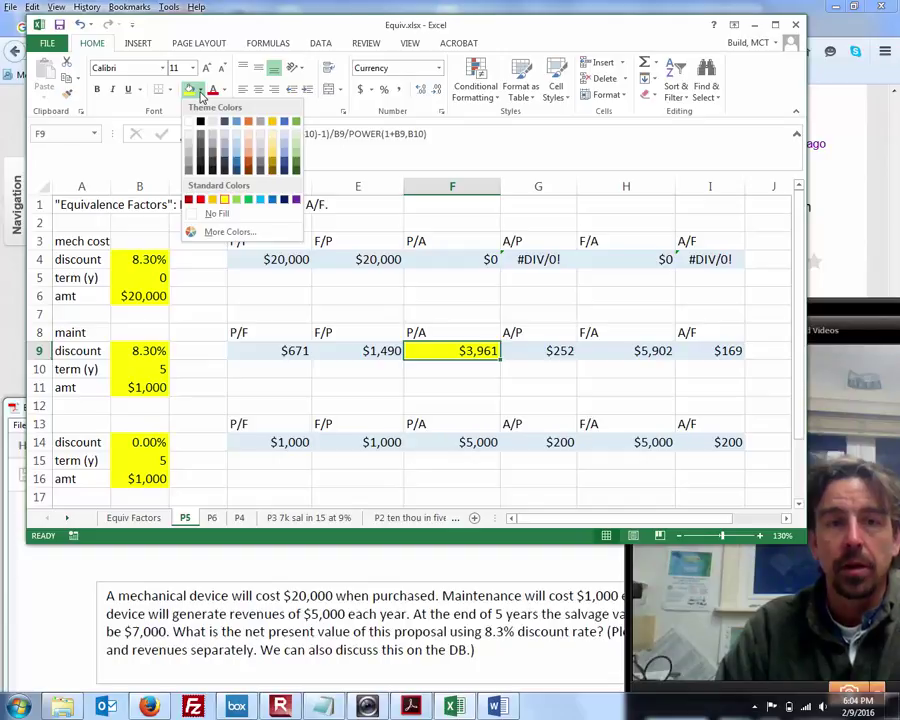
left_click(248, 204)
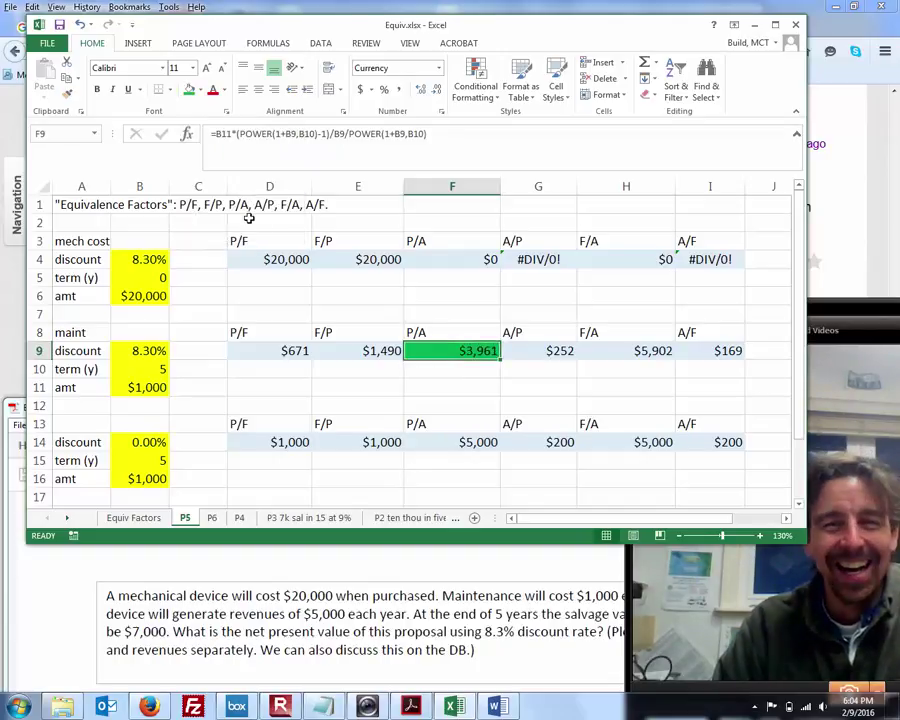
left_click(379, 298)
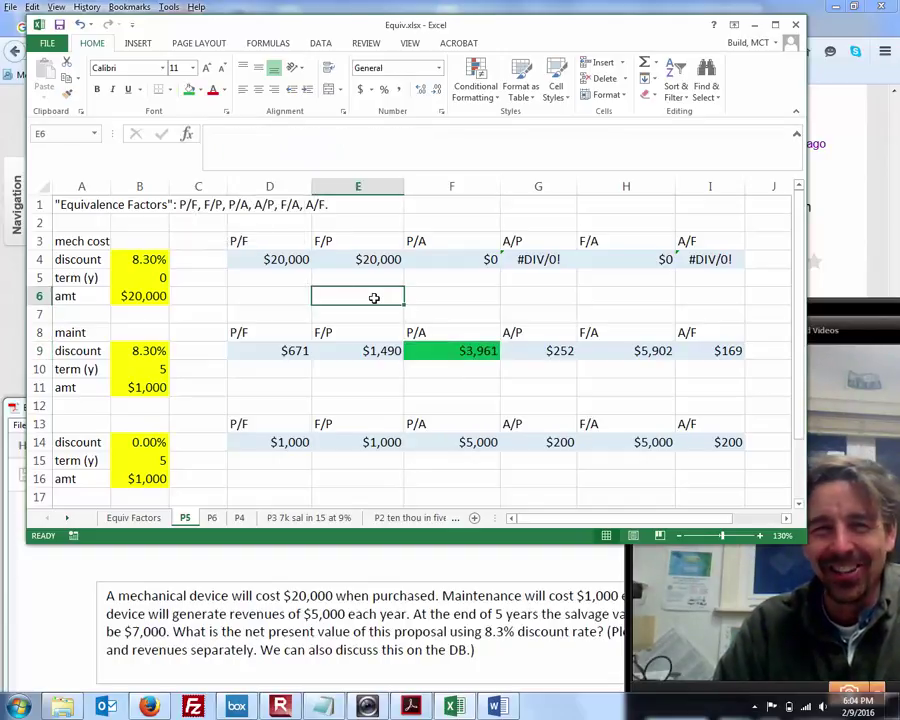
left_click(274, 259)
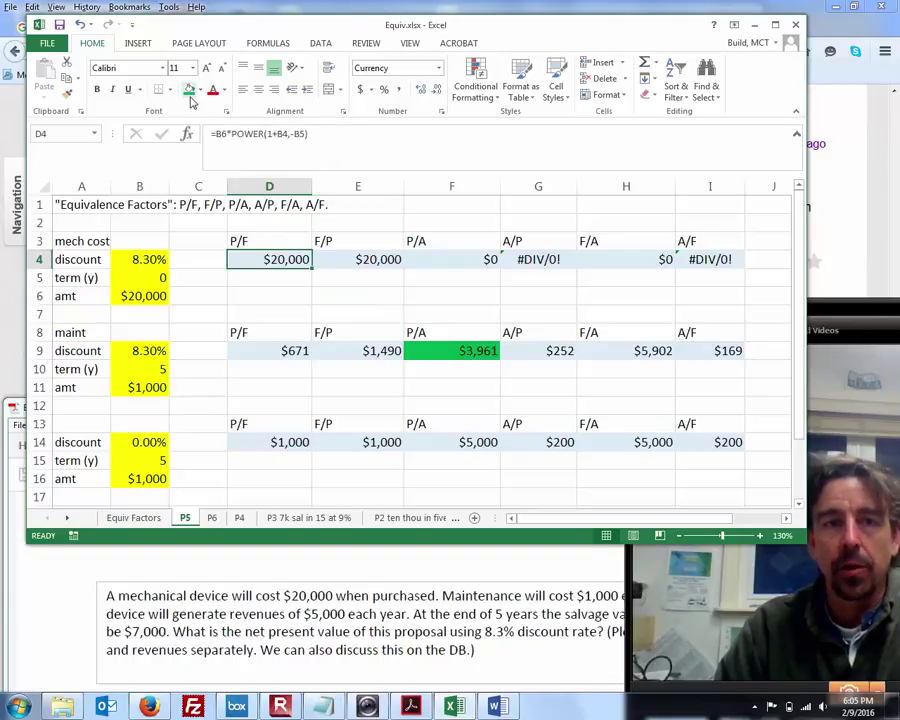
left_click(190, 95)
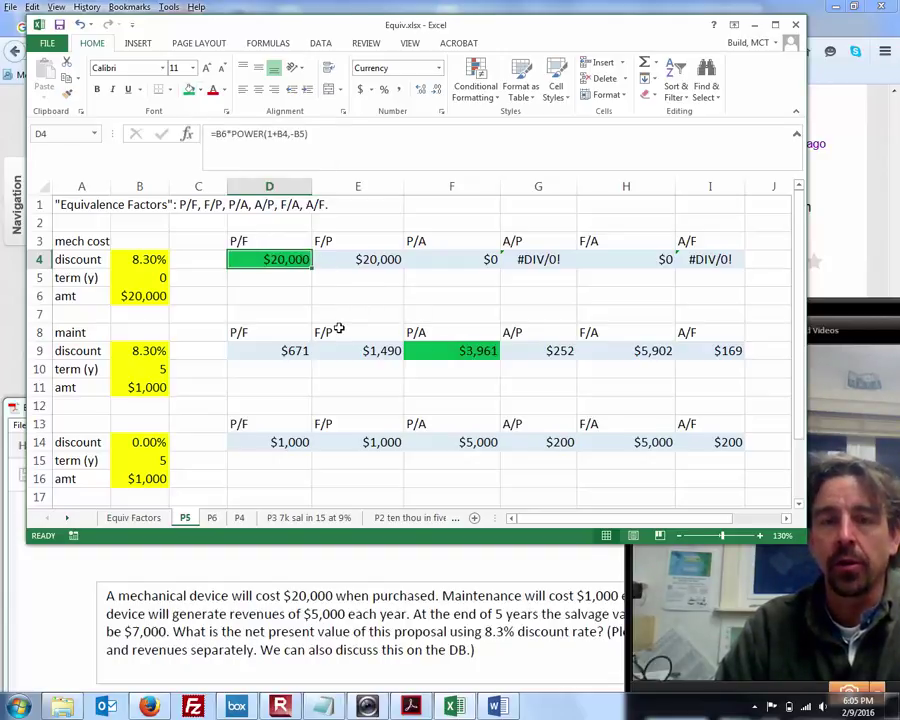
- Underline the block labels "mech cost" in A3 and "maint" in A8
left_click(87, 242)
key("ctrl+u")
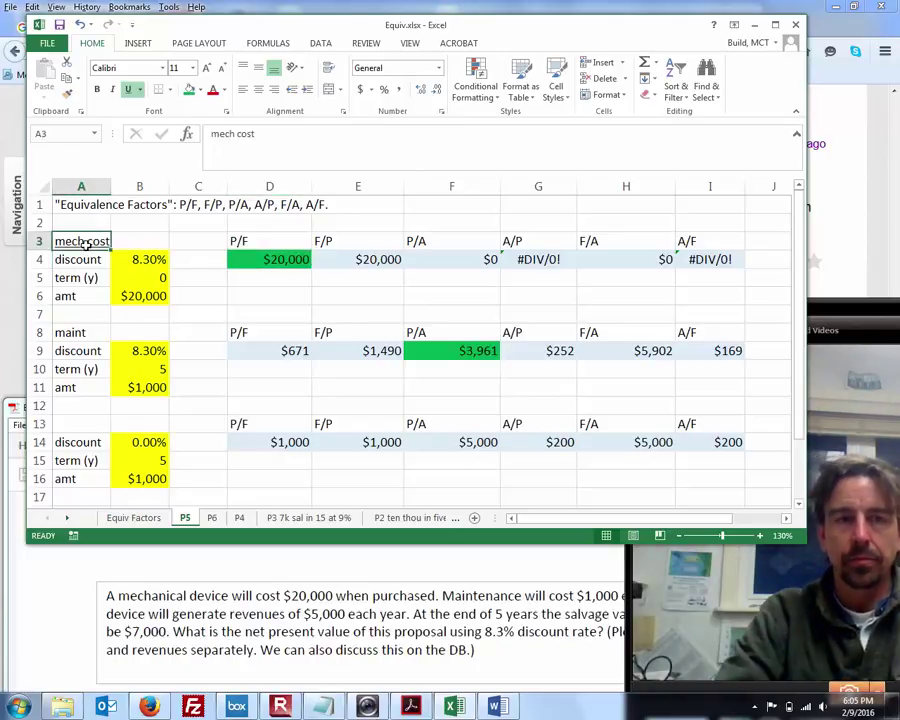
left_click(84, 332)
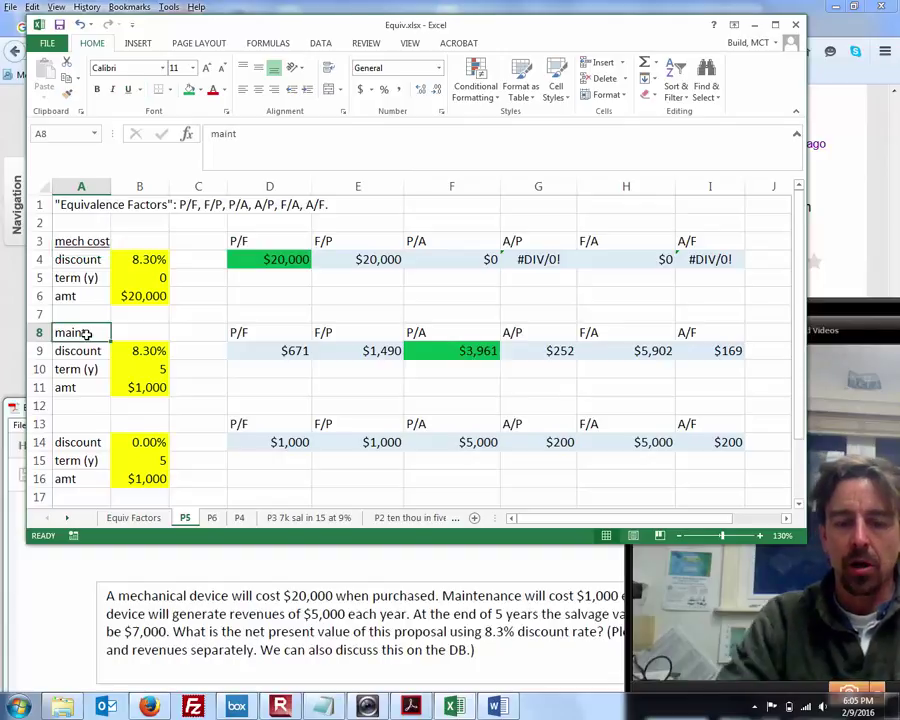
key("ctrl+u")
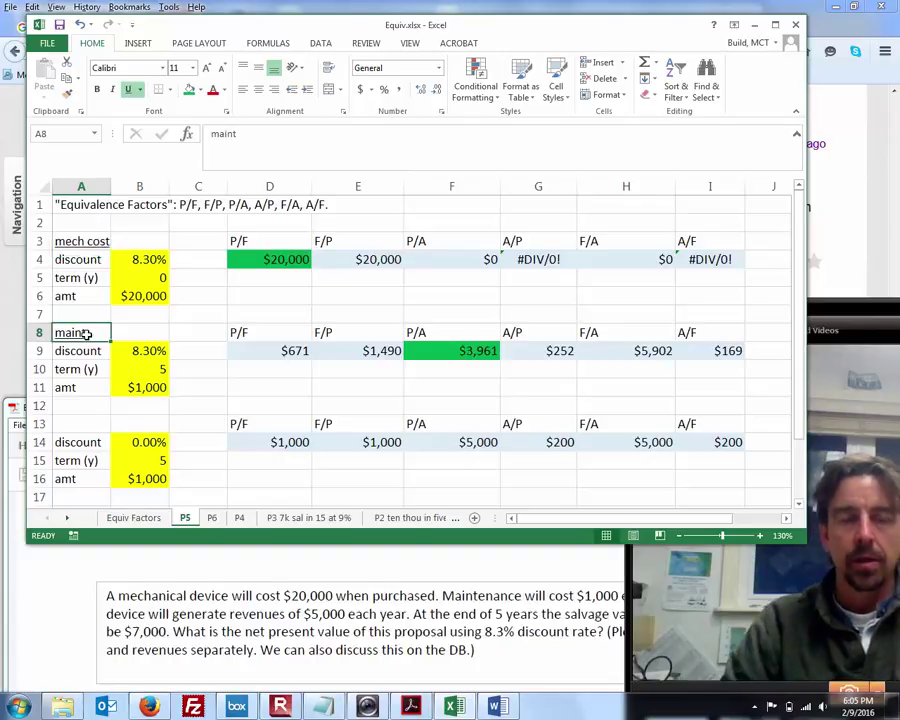
- Label the third factor block "revenue" in A13 and underline the label
left_click(82, 426)
type("revenue")
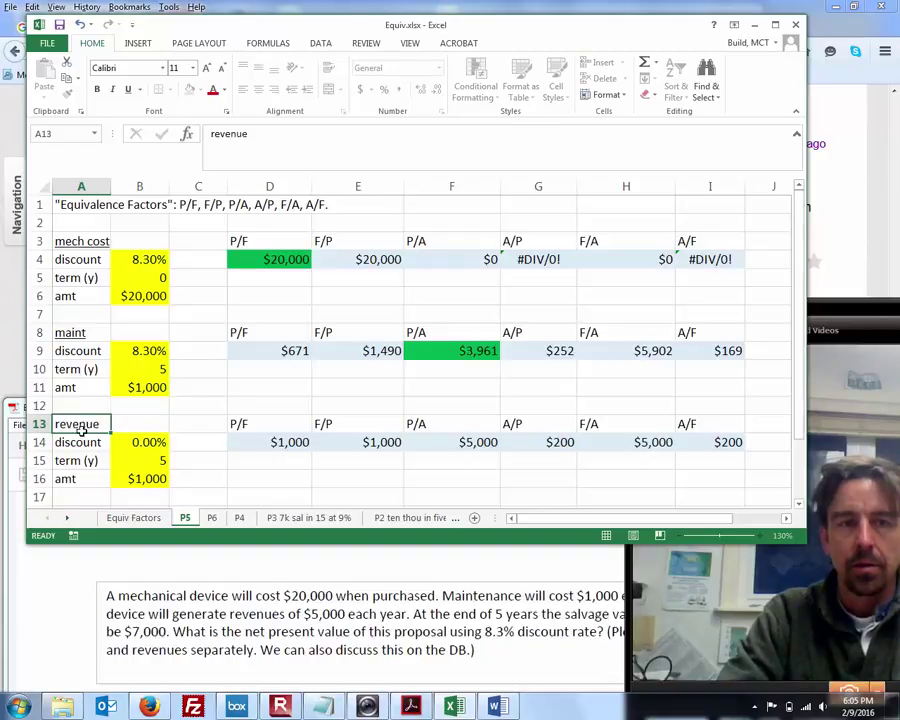
key("Return")
left_click(86, 425)
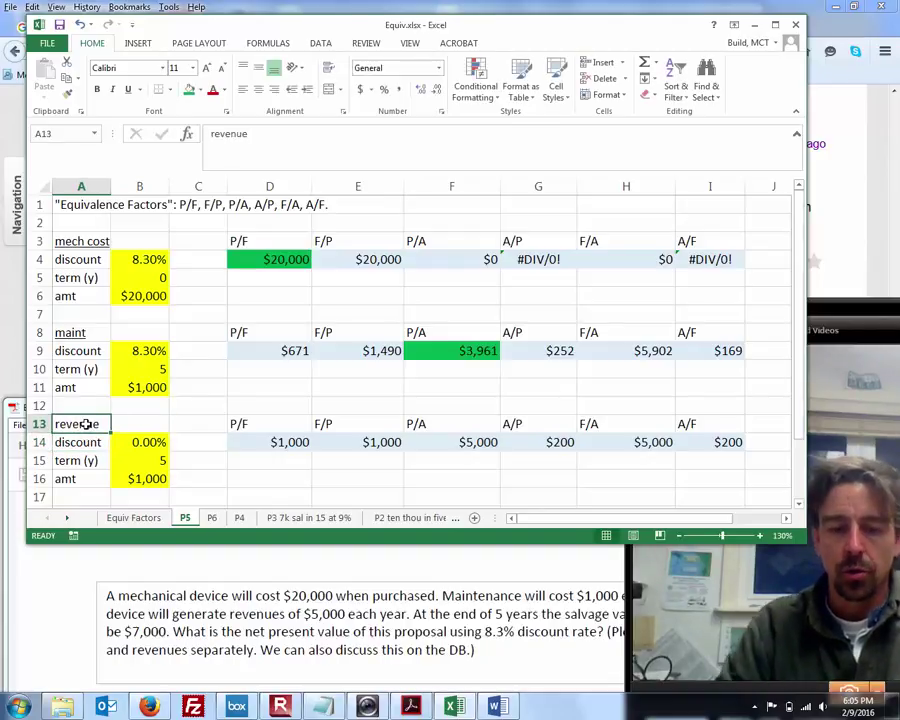
key("ctrl+u")
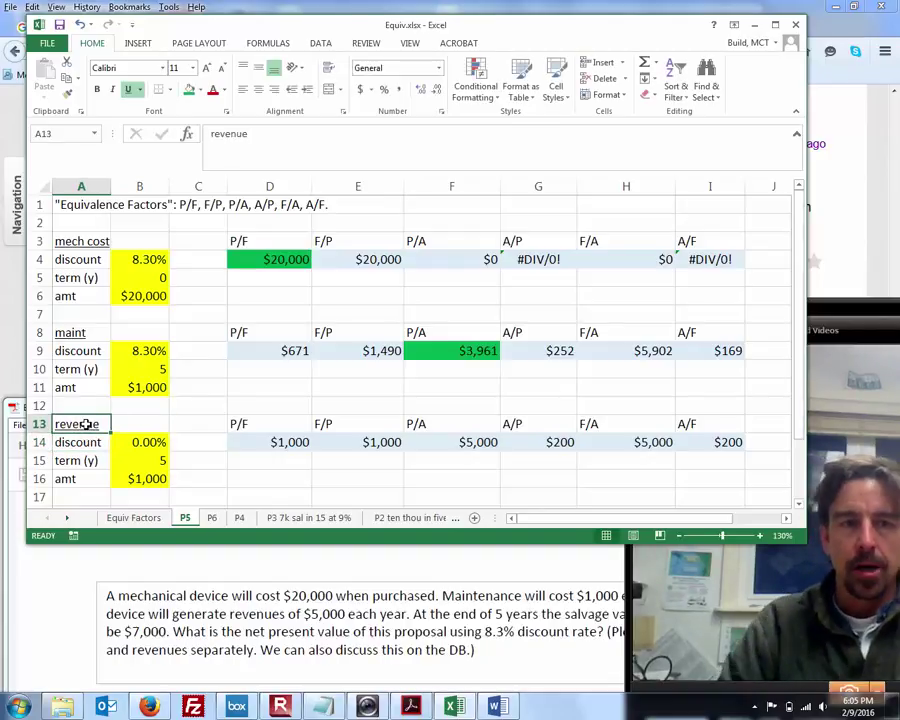
- Set the revenue block's amount in B16 to $5,000 and its discount in B14 to 8.3%
left_click(147, 479)
type("5000")
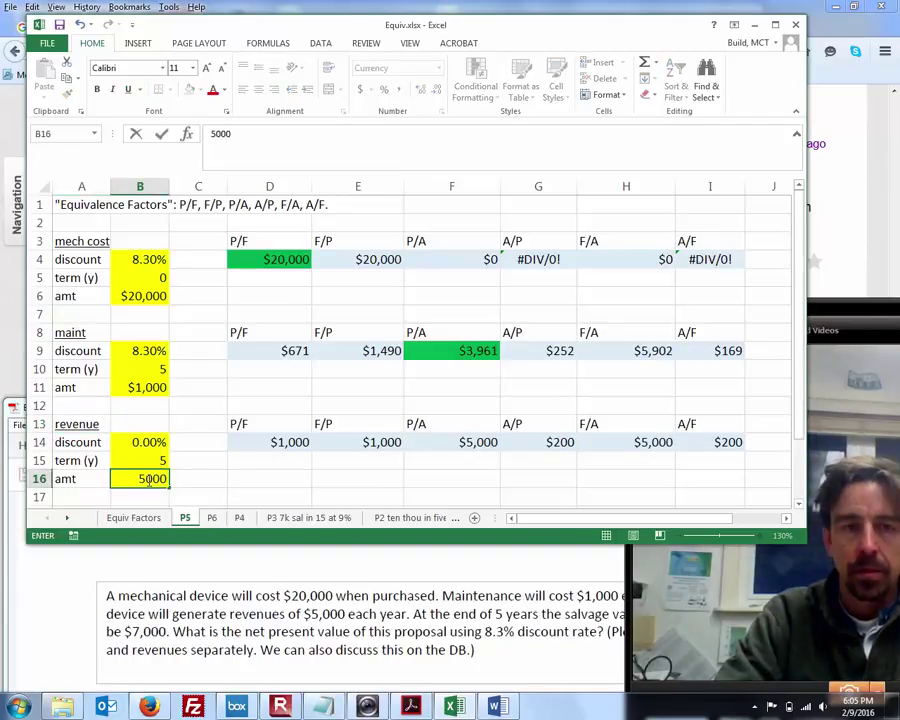
key("Return")
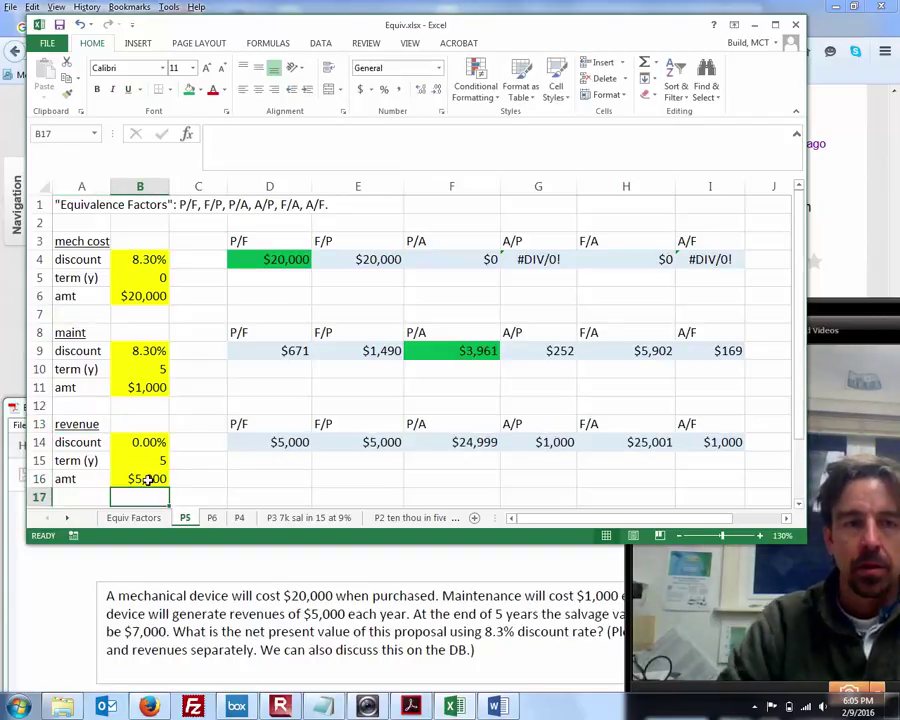
left_click(147, 442)
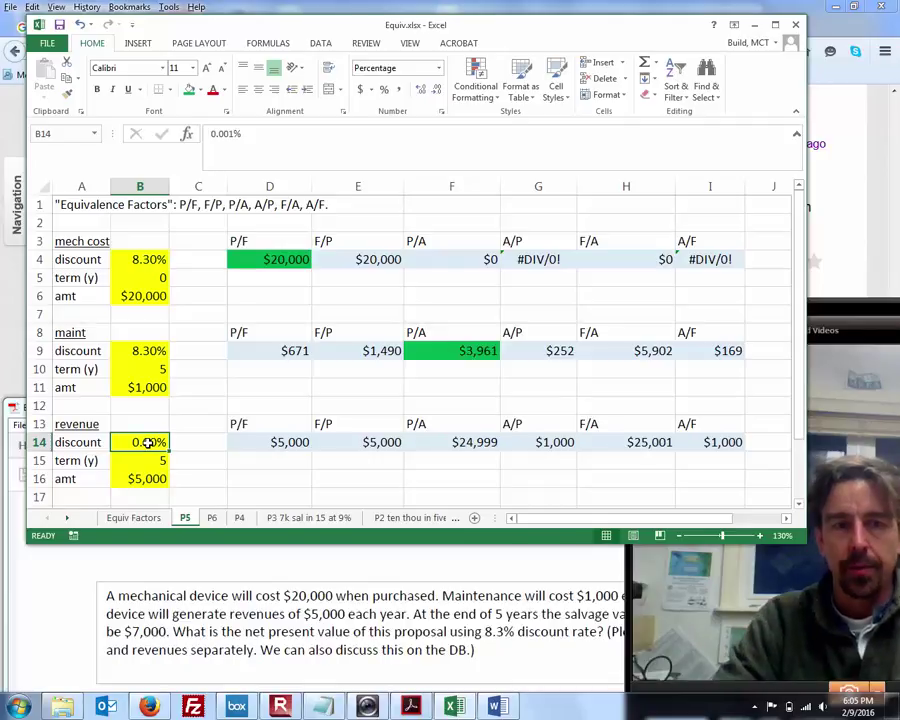
type("8.3")
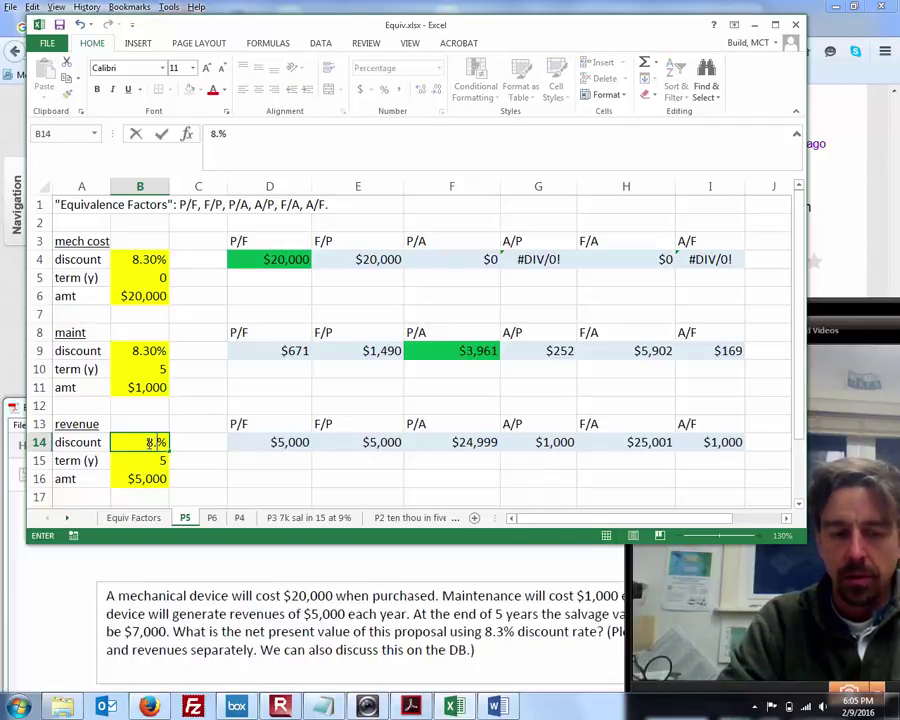
key("Return")
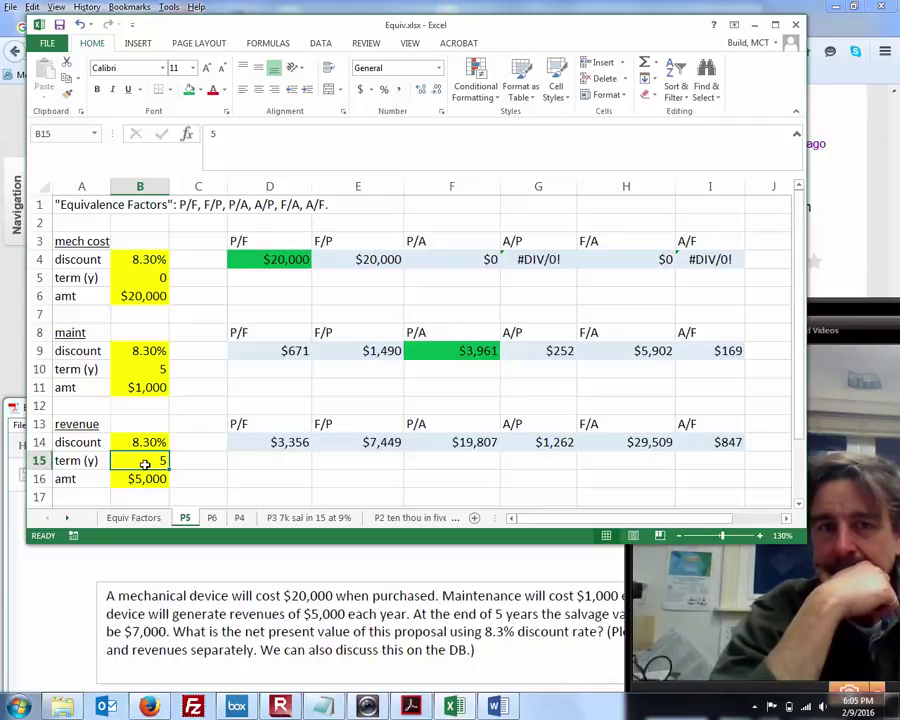
- Make the cost amounts negative: -20000 for mech cost in B6 and -1000 for maint in B11
left_click(150, 297)
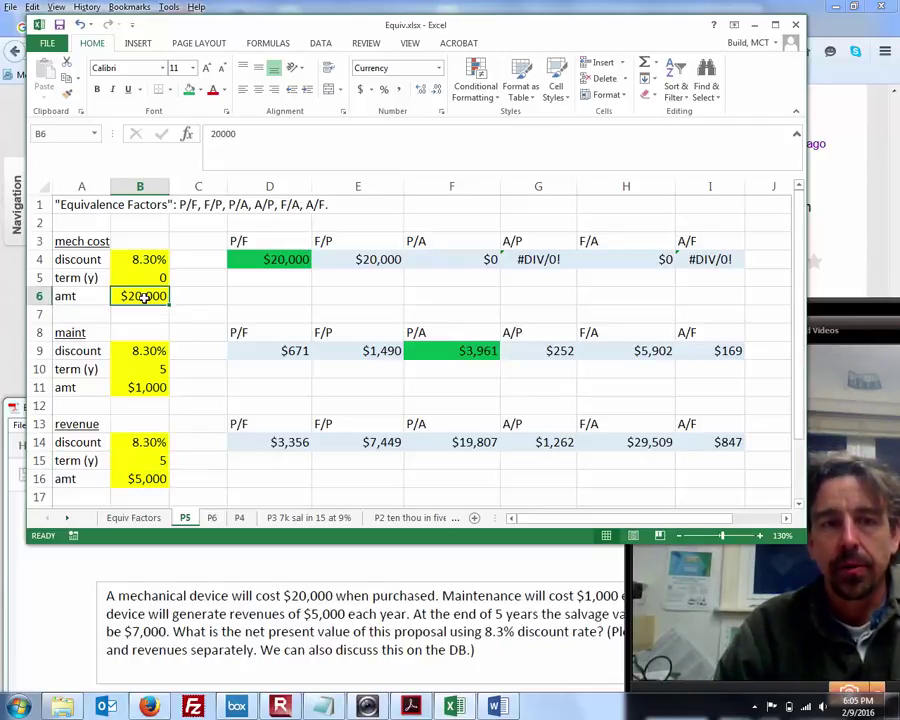
left_click(212, 134)
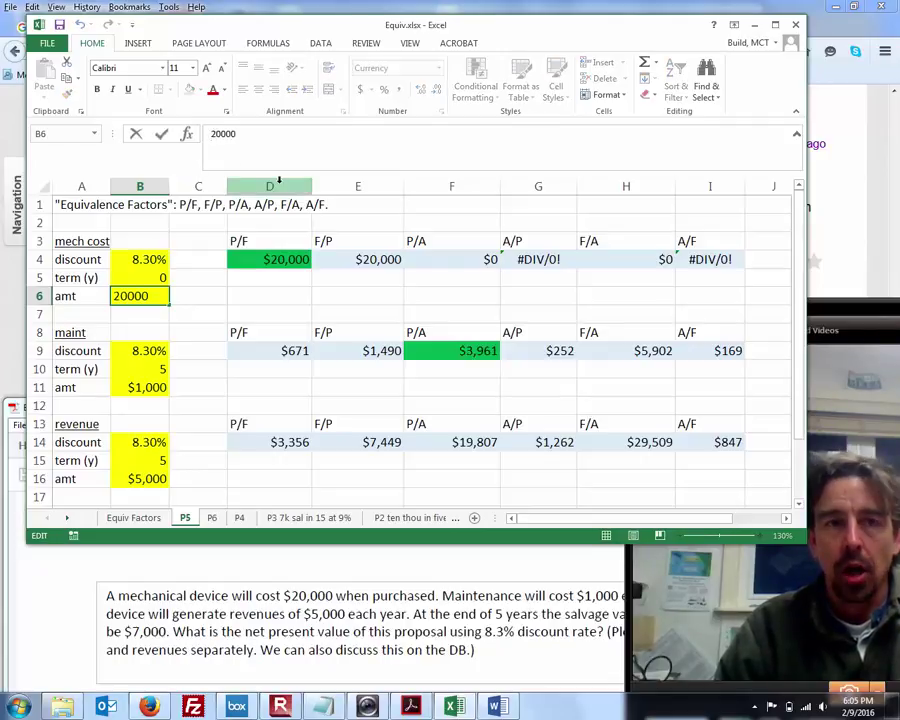
type("-")
key("Return")
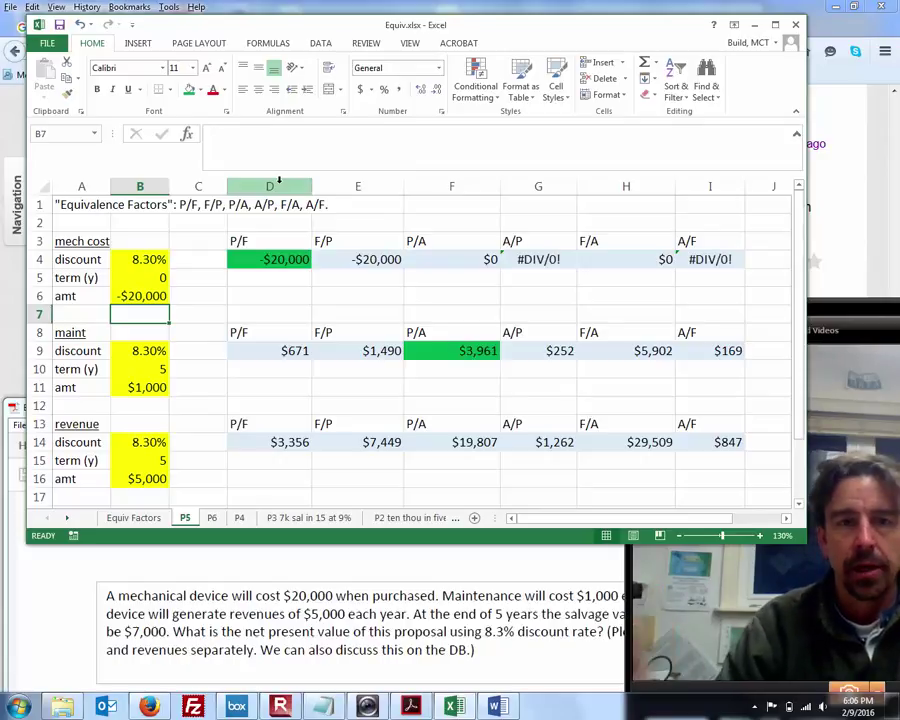
left_click(129, 389)
left_click(208, 136)
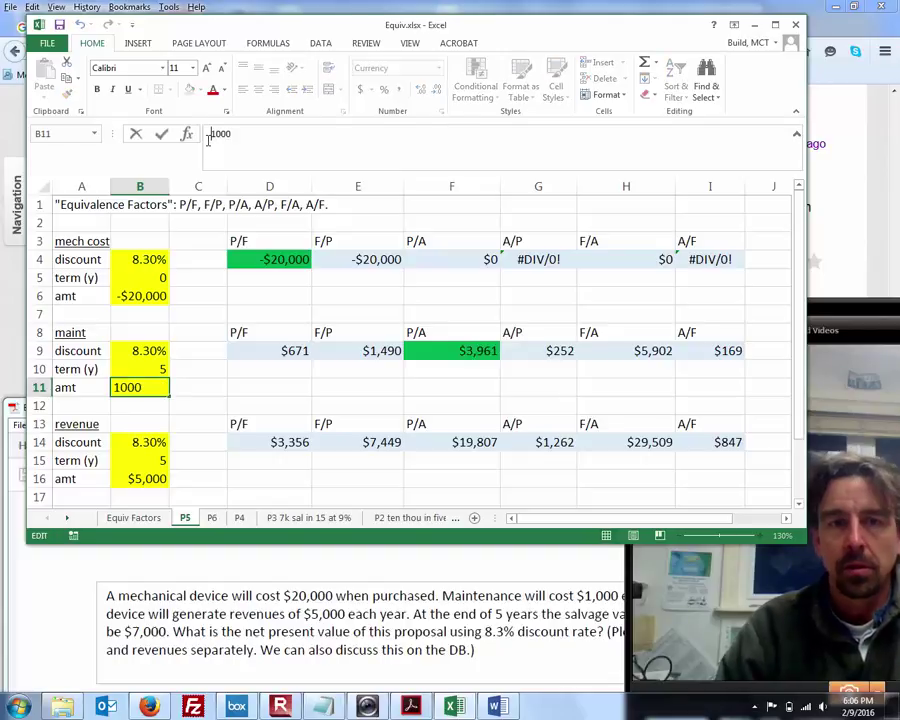
type("-")
key("Return")
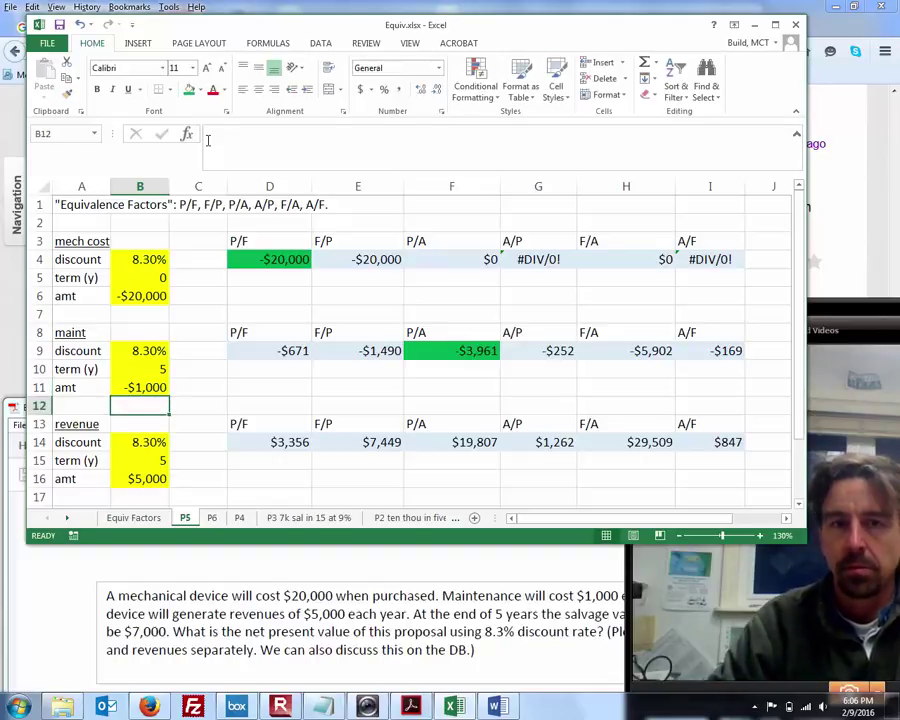
- Fill the revenue block's P/A result in F14 with green
left_click(77, 425)
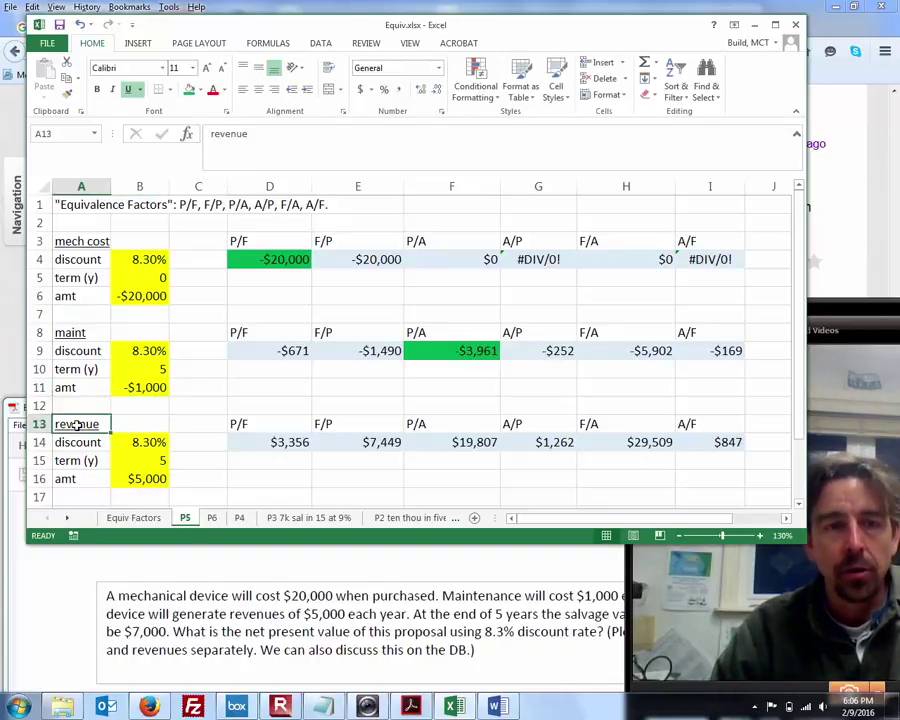
left_click(145, 479)
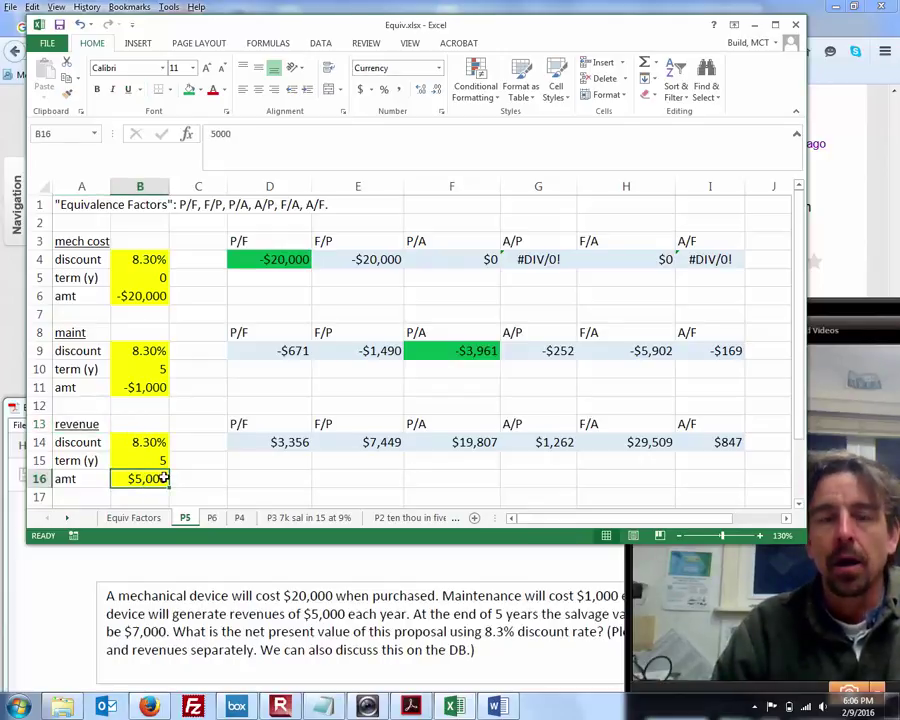
left_click(451, 443)
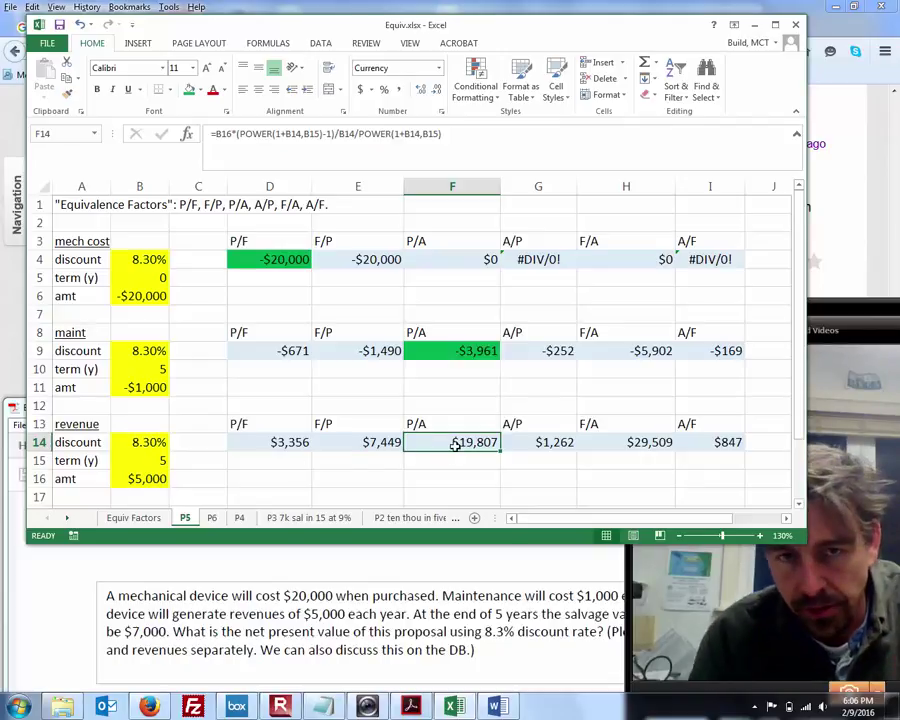
key("F4")
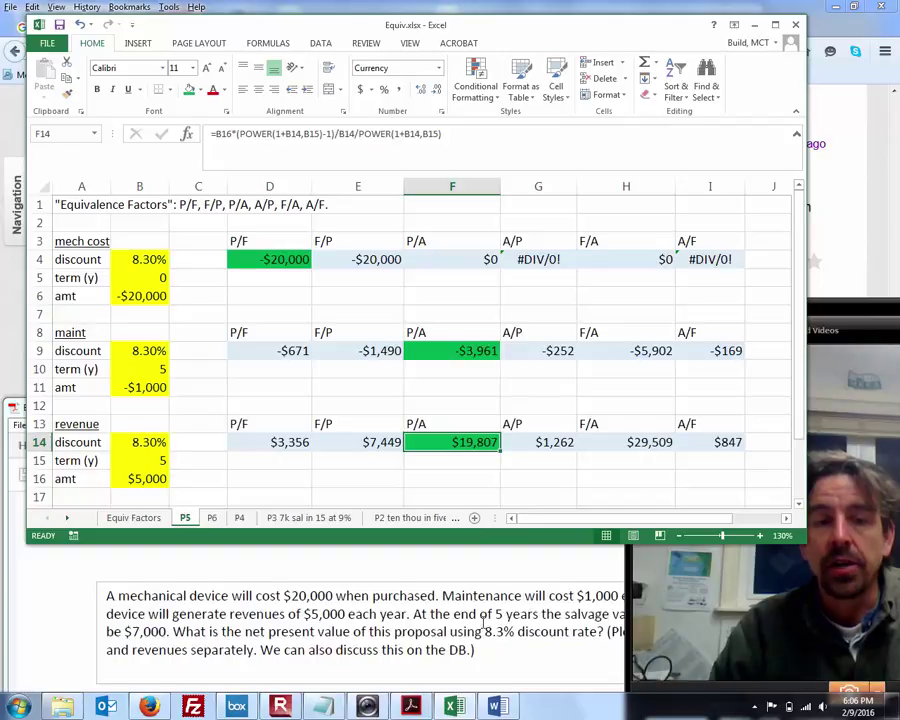
- Label the fourth factor block "salvage" in A18 and underline the label
left_click(317, 483)
scroll(317, 483, "down", 1)
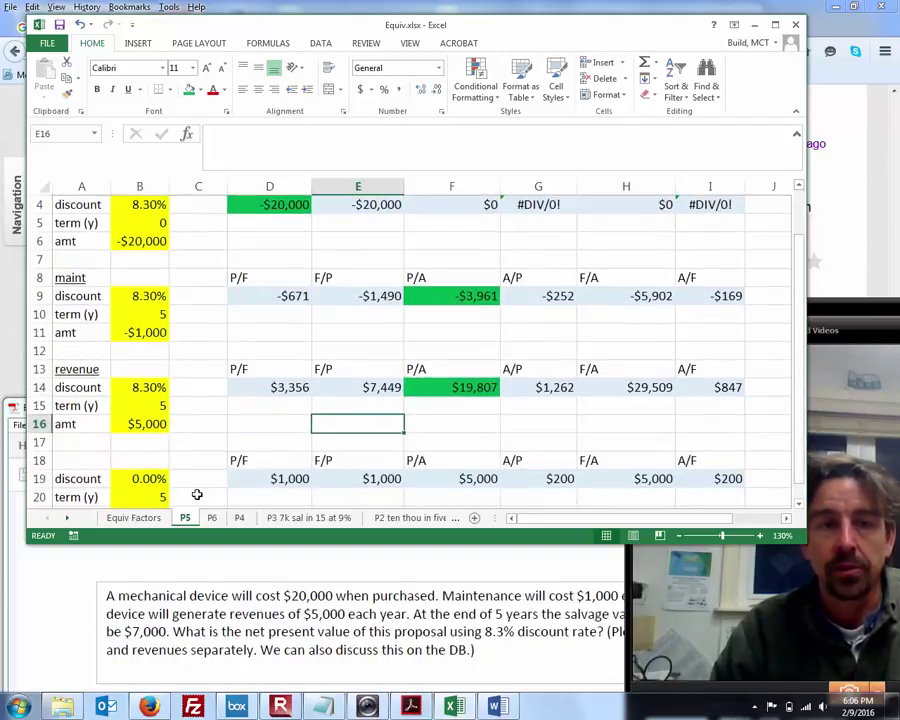
left_click(75, 458)
type("salvage")
key("Return")
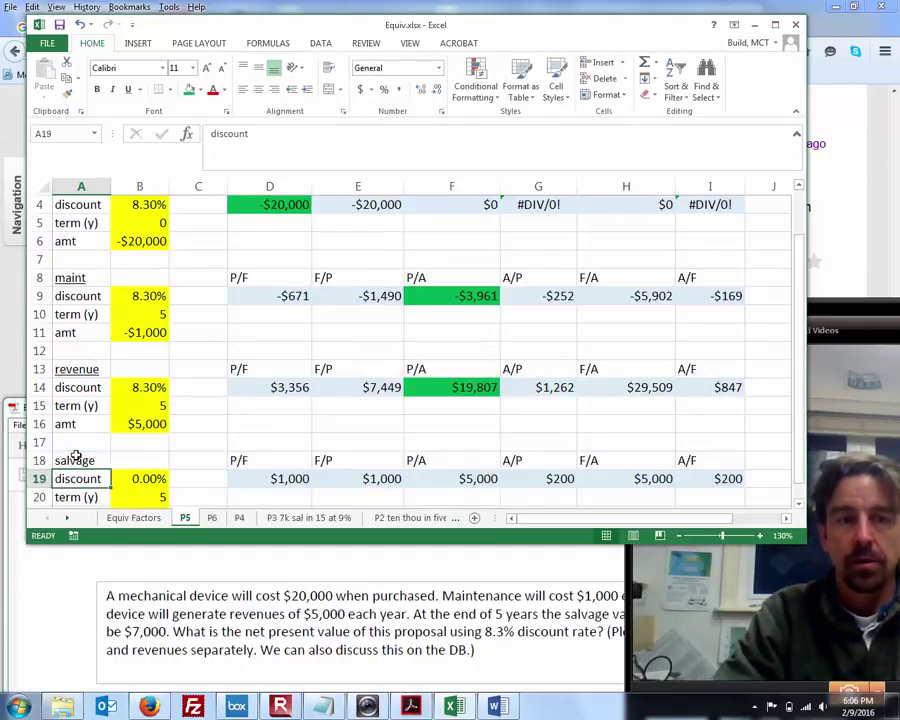
scroll(80, 450, "down", 1)
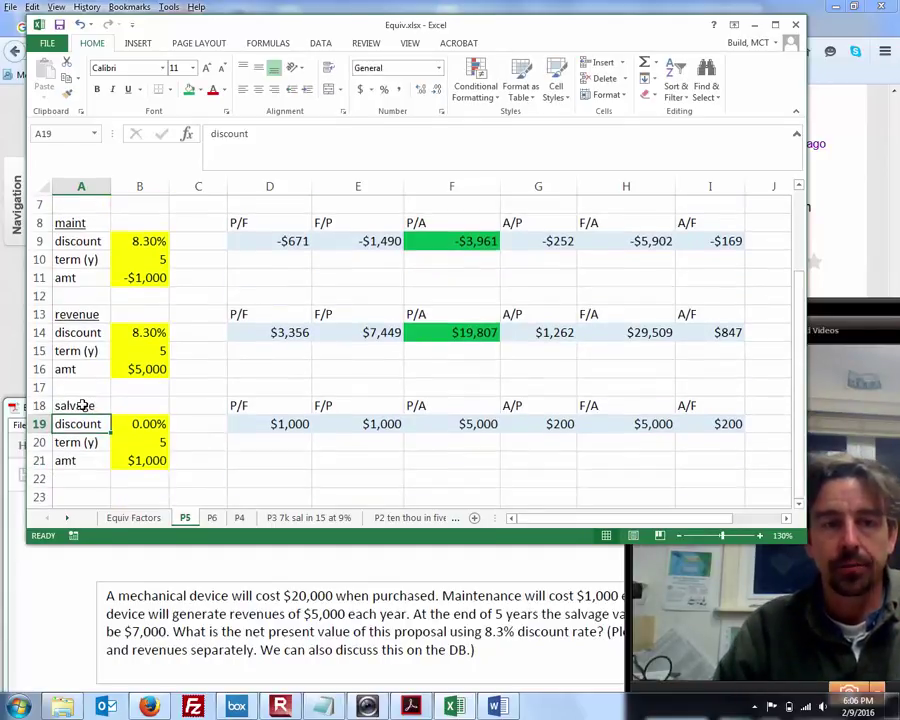
left_click(83, 405)
key("ctrl+u")
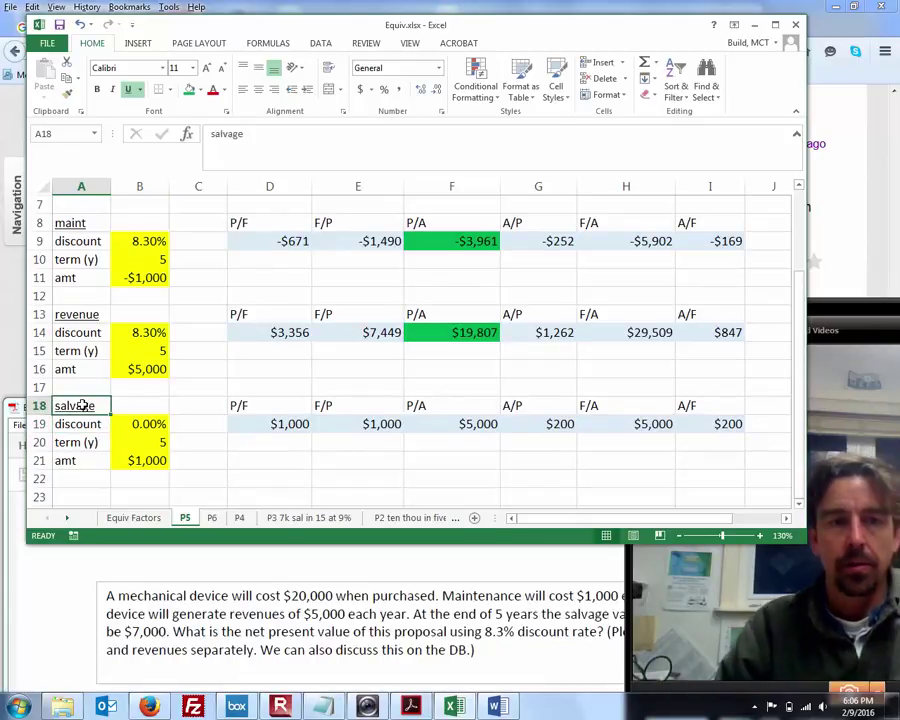
- Set the salvage block's amount in B21 to $7,000 and its discount in B19 to 8.3%
left_click(148, 462)
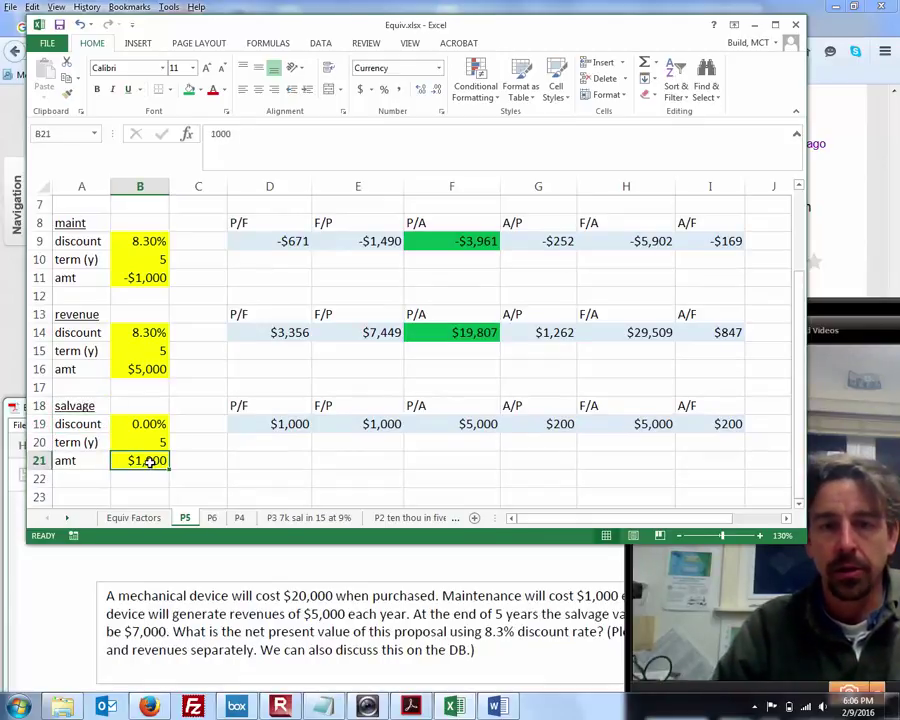
type("7")
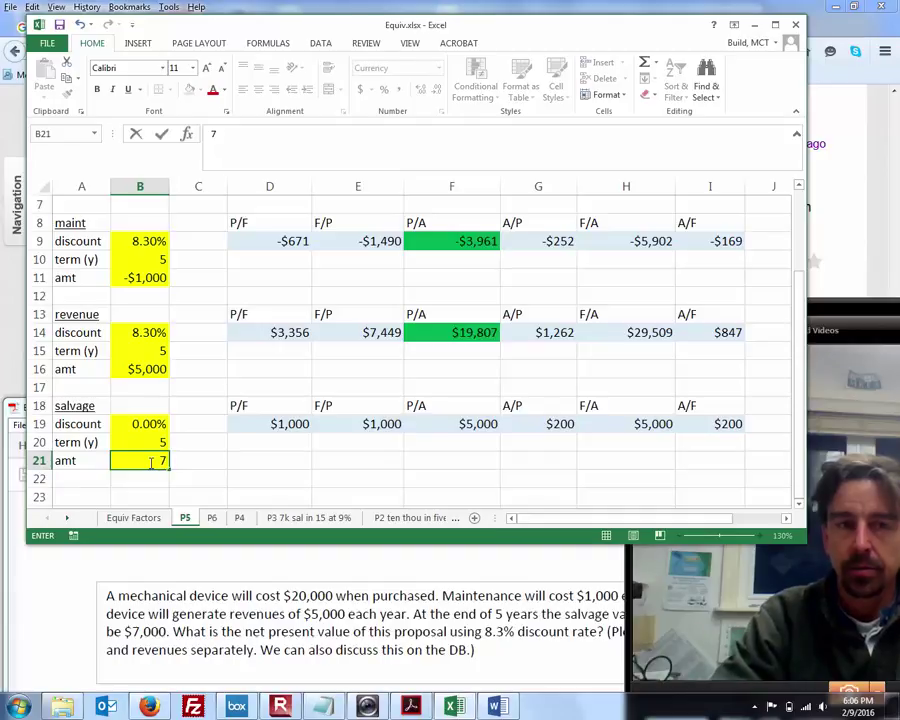
type(",000")
key("Return")
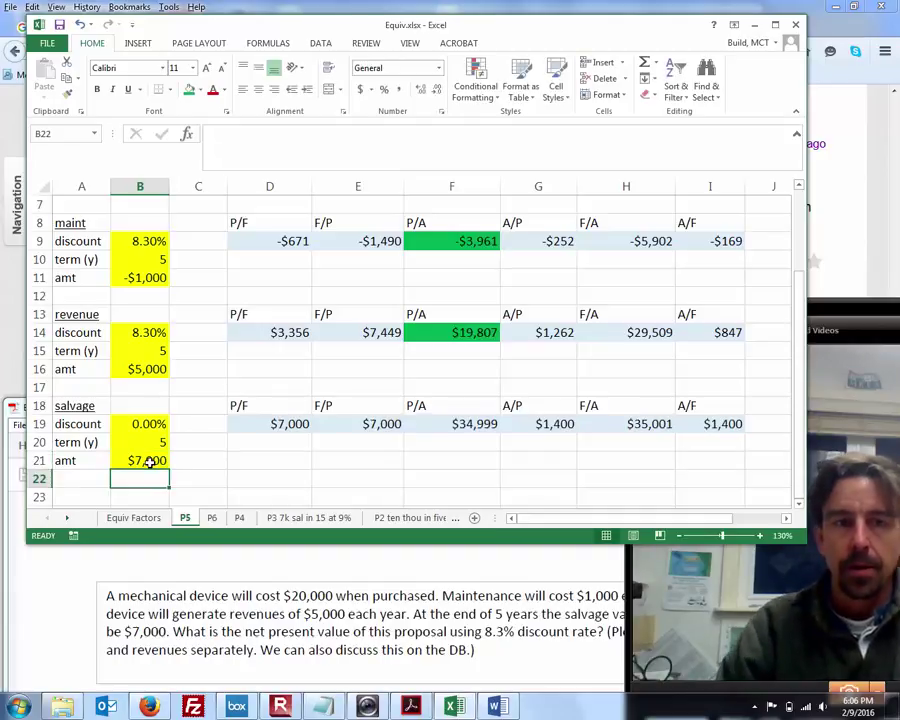
left_click(147, 424)
type("8.3")
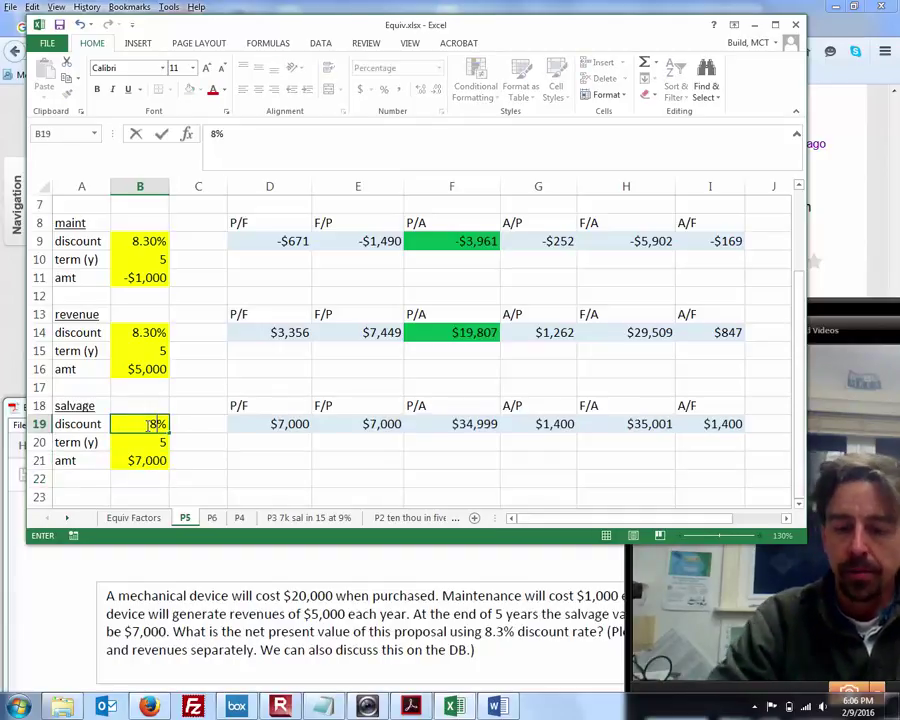
key("Return")
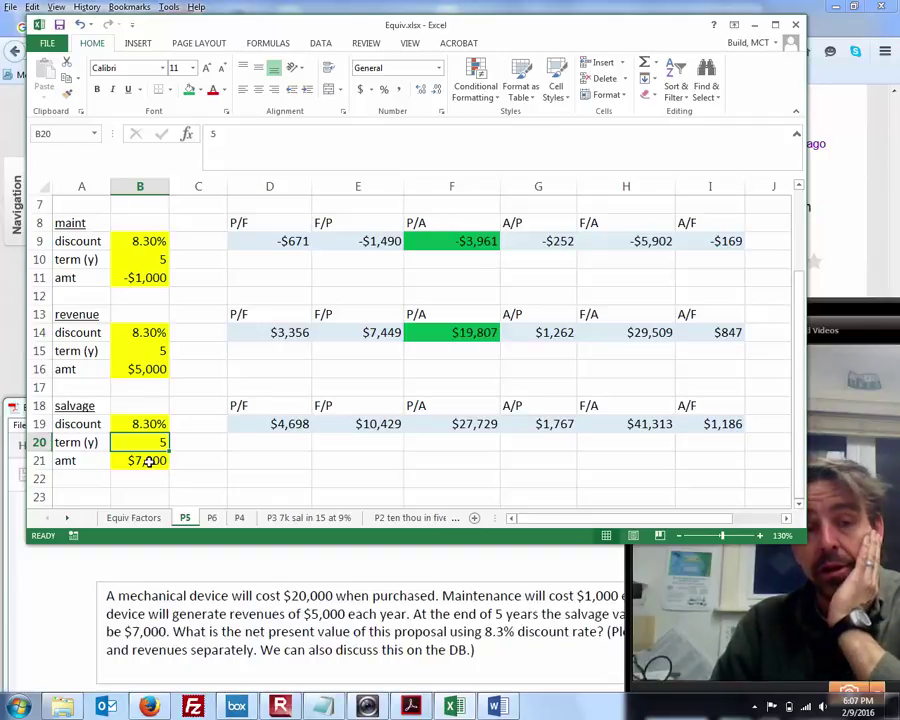
- Compare the salvage block's P/F and F/P formulas, and fill the P/F result in D19 with green
left_click(148, 461)
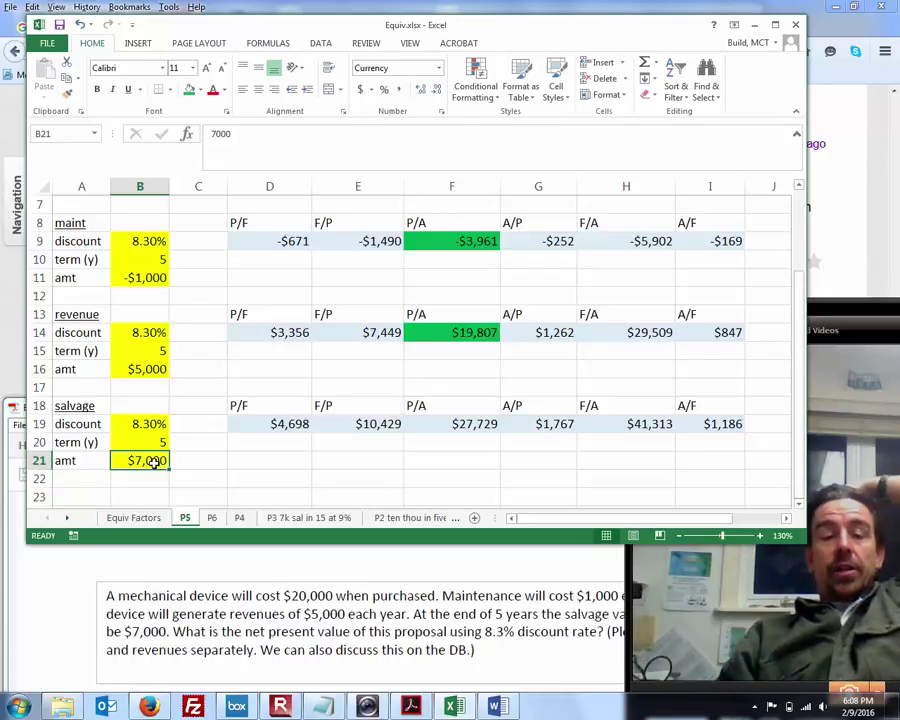
left_click(245, 424)
left_click(345, 424)
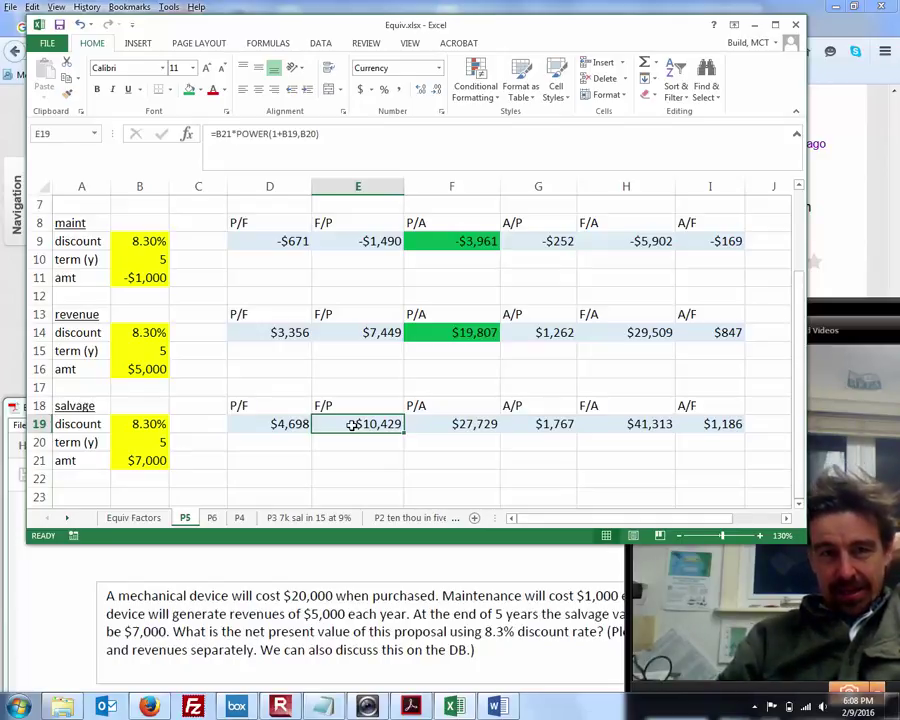
left_click(259, 426)
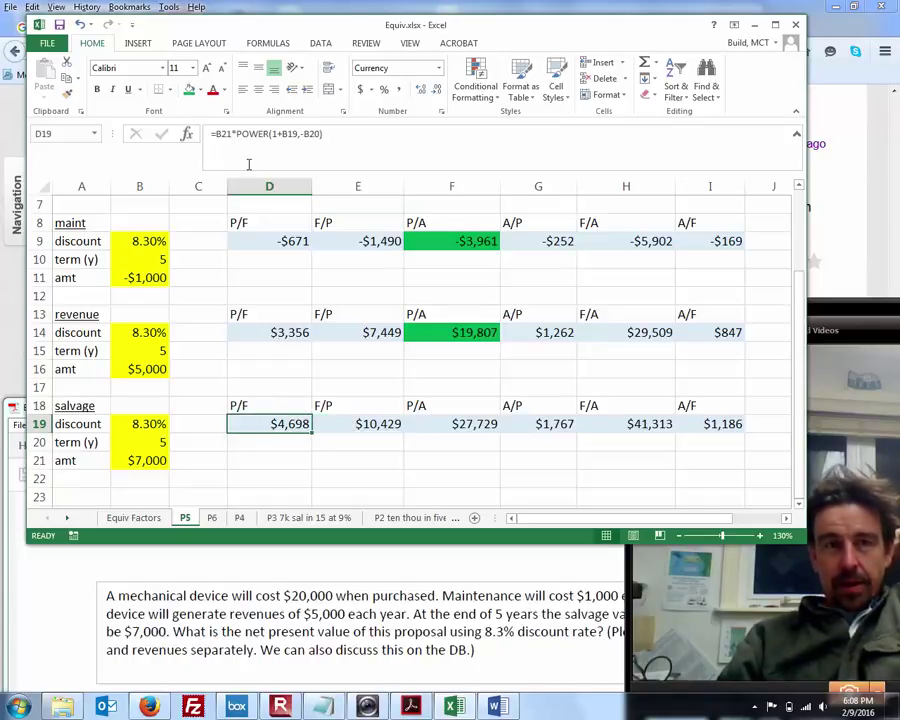
left_click(189, 90)
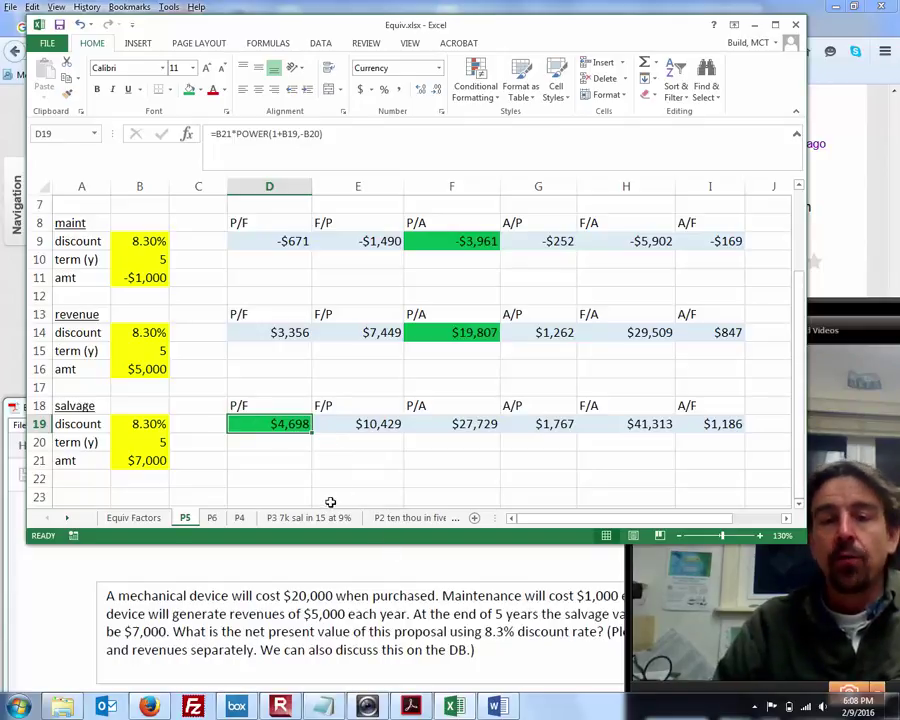
- Sum the four green present values in D22 with the formula =sum(D19,F14,F9,D4)
left_click(267, 477)
type("=s")
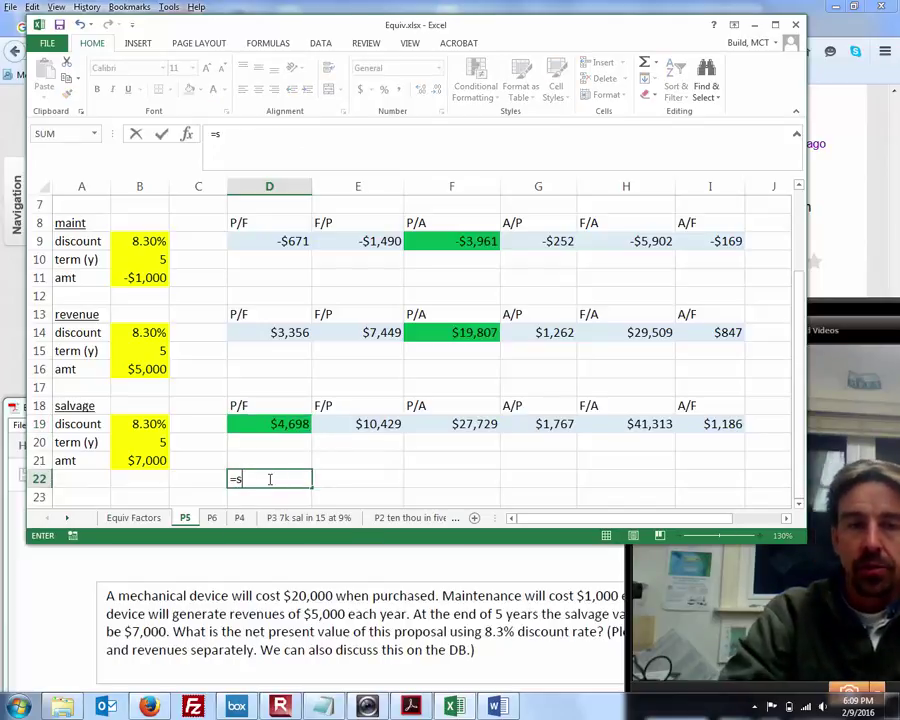
type("um(")
left_click(270, 424)
type(",")
left_click(435, 332)
type(",")
left_click(462, 241)
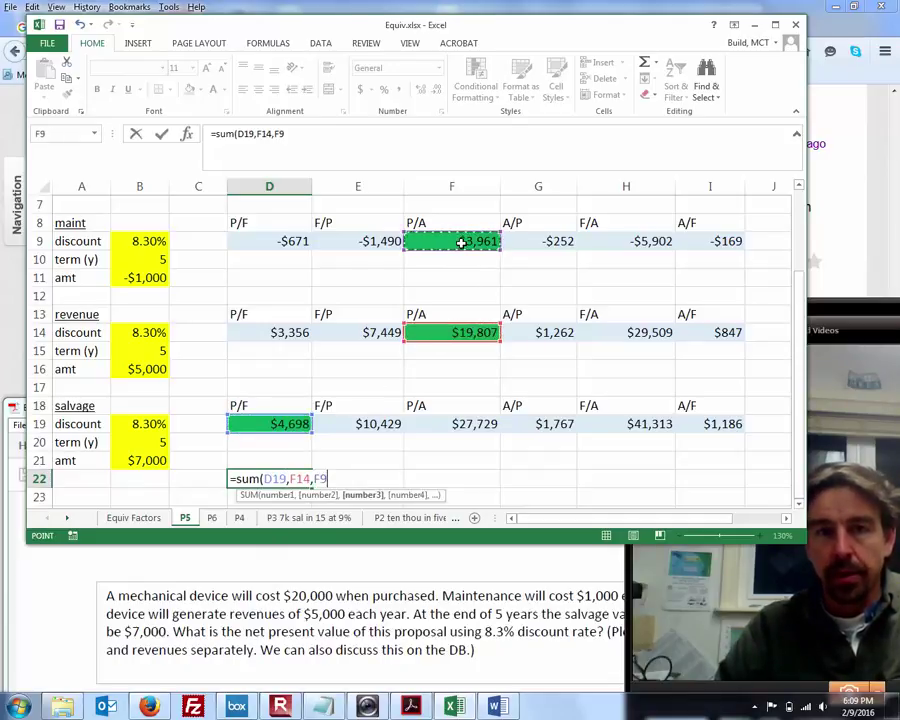
type(",")
left_click(798, 185)
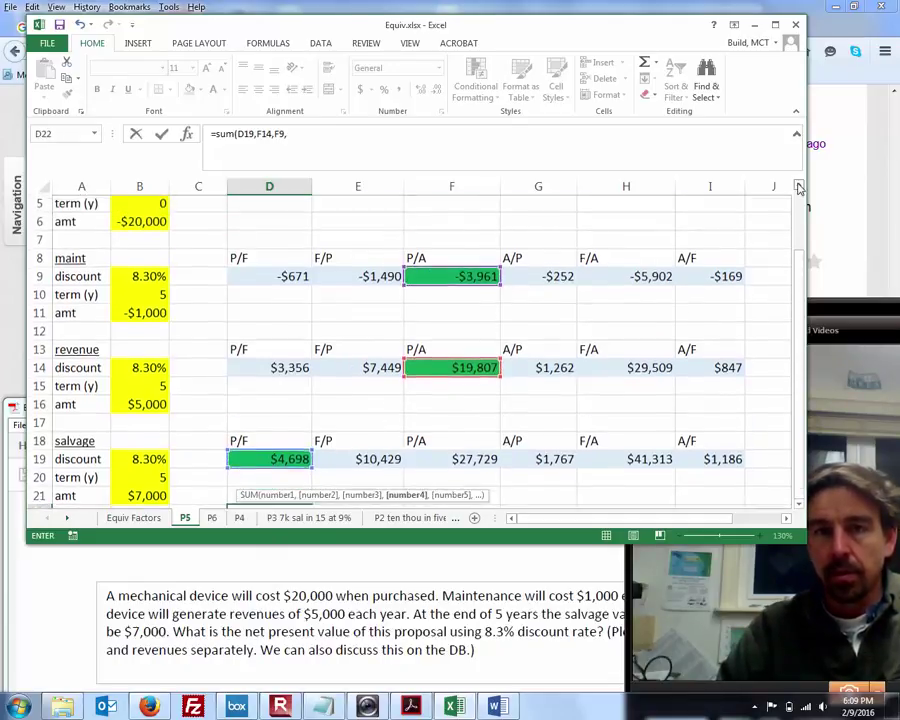
left_click(262, 241)
type(",")
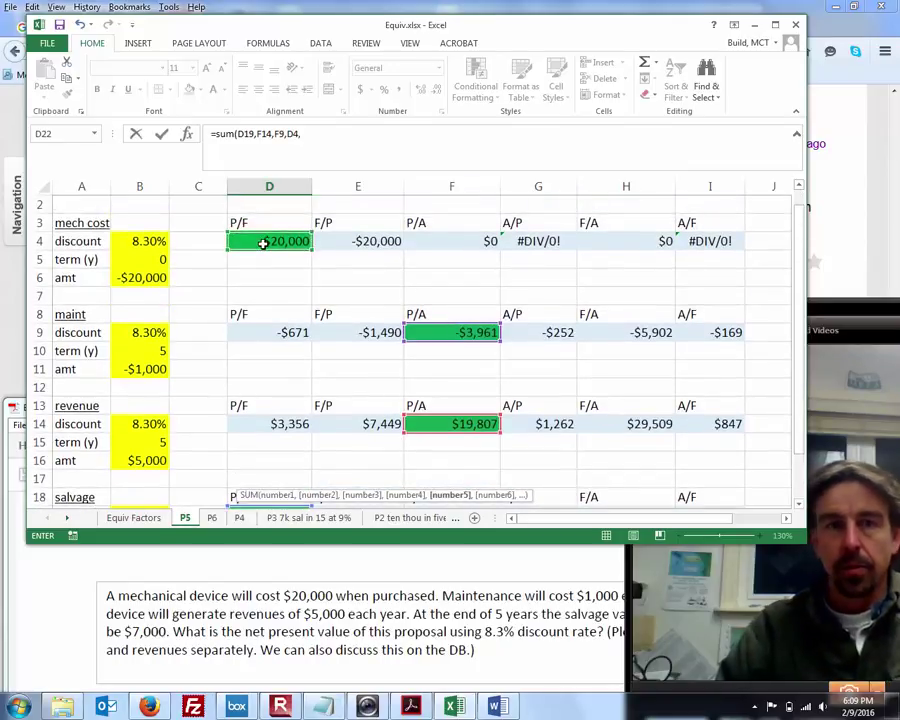
left_click(319, 134)
key("BackSpace")
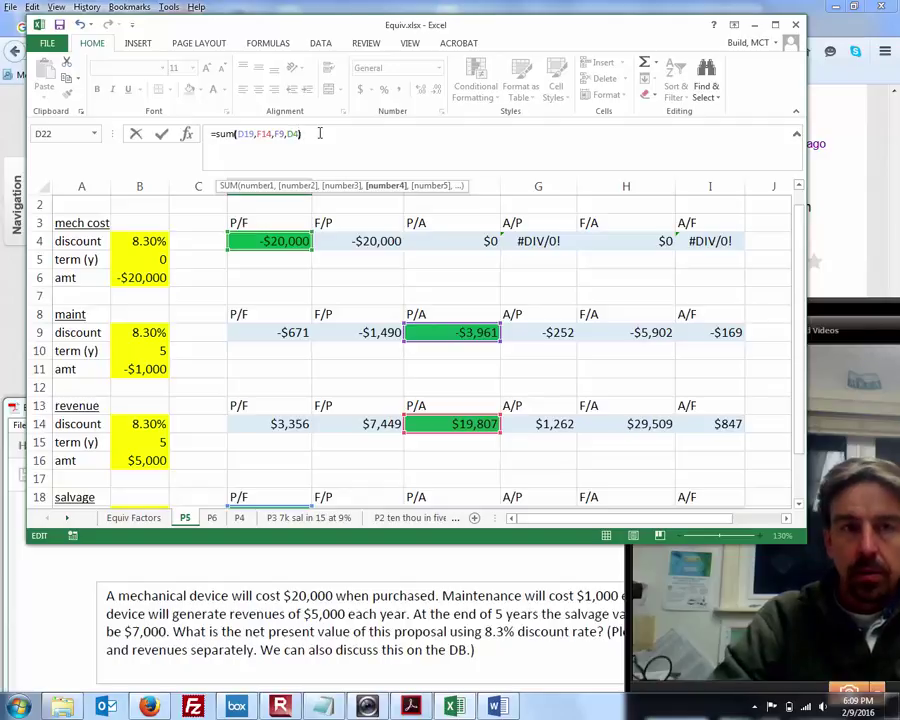
type(")")
key("Return")
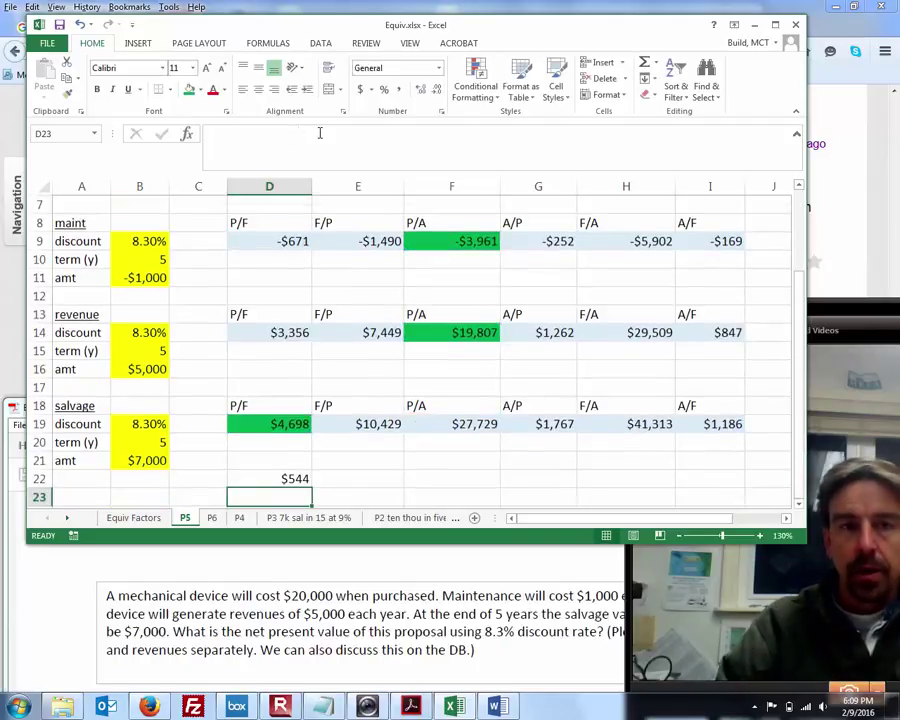
left_click(407, 456)
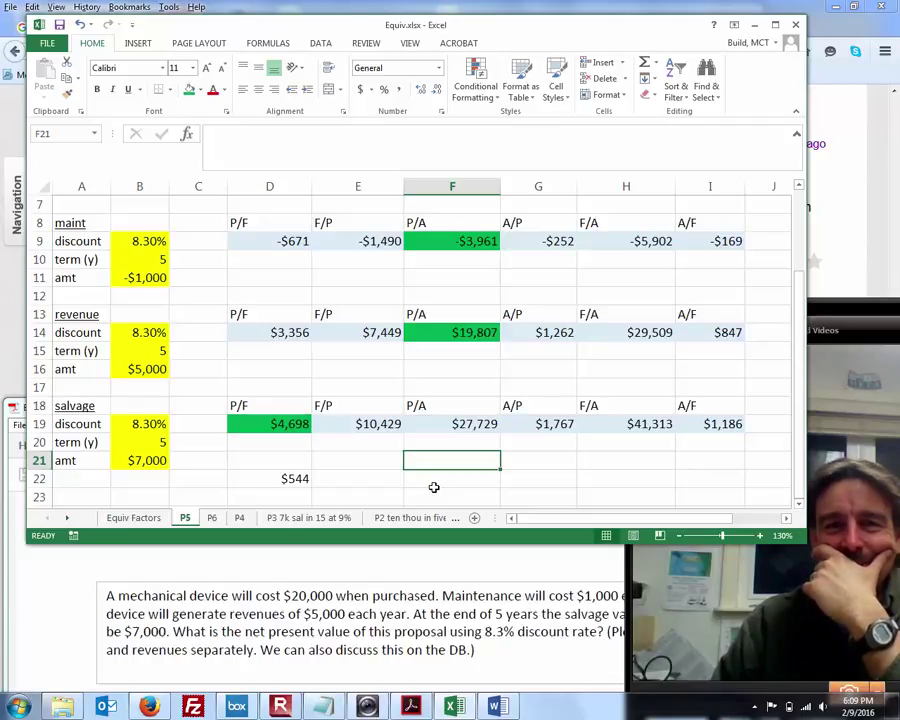
left_click(358, 472)
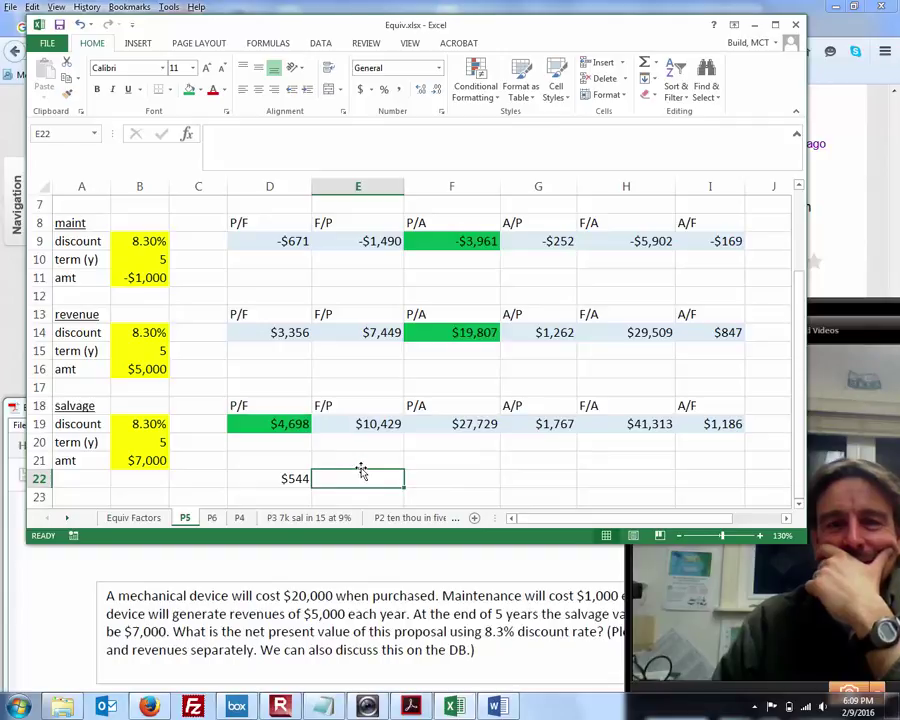
- Change the mech cost amount in B6 to a positive $20,000
left_click(456, 482)
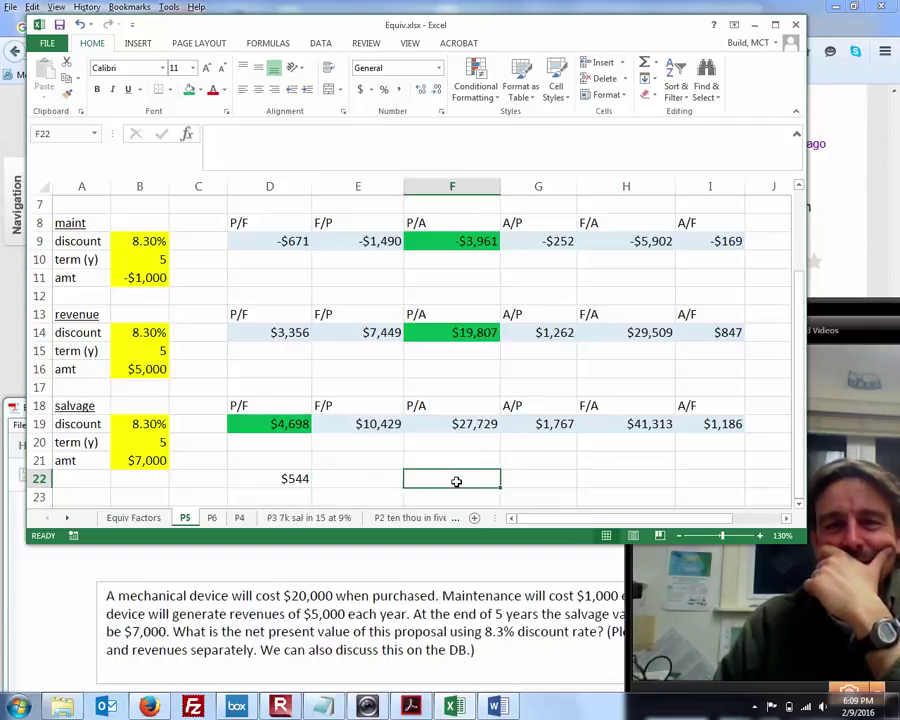
left_click(519, 474)
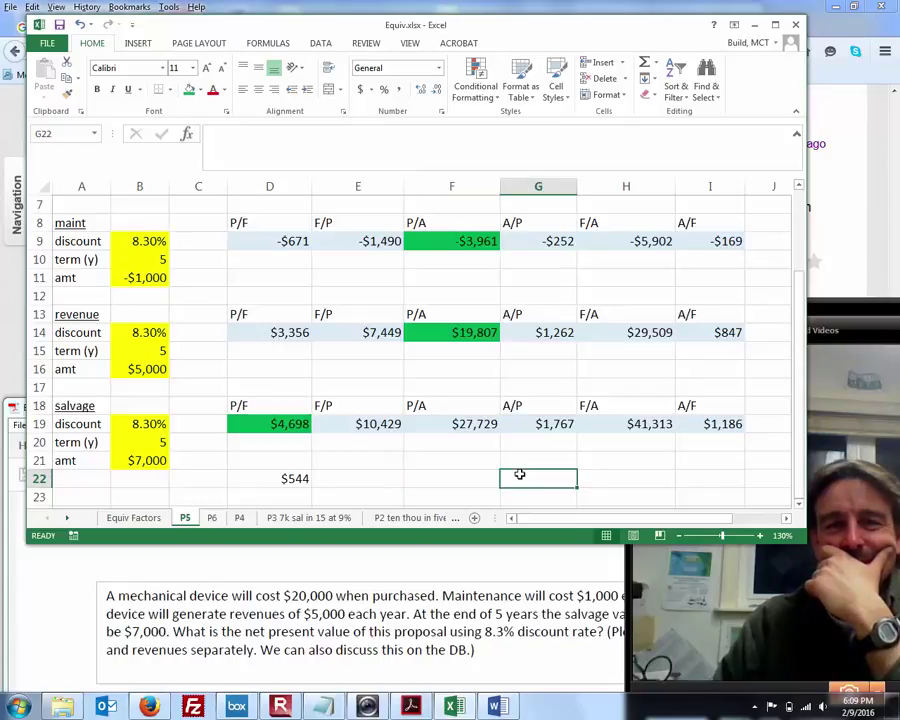
scroll(519, 474, "up", 1)
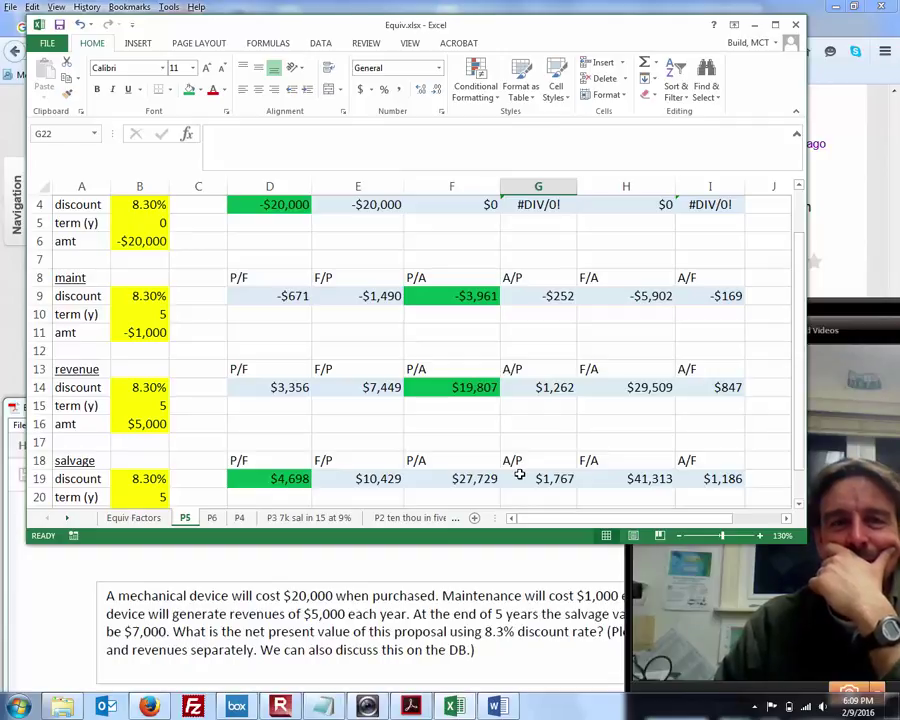
left_click(140, 241)
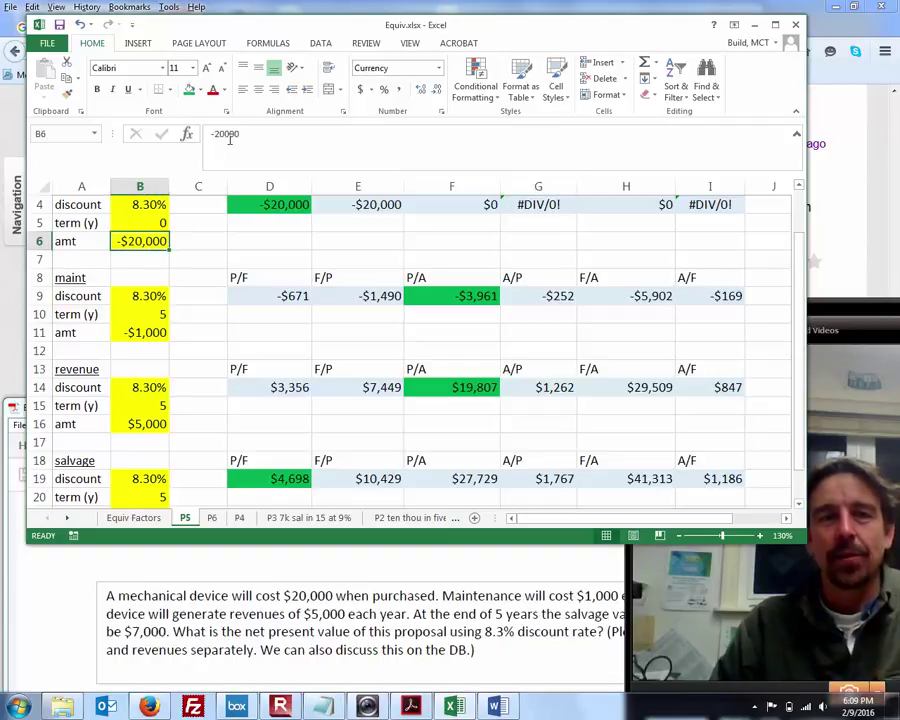
left_click(234, 138)
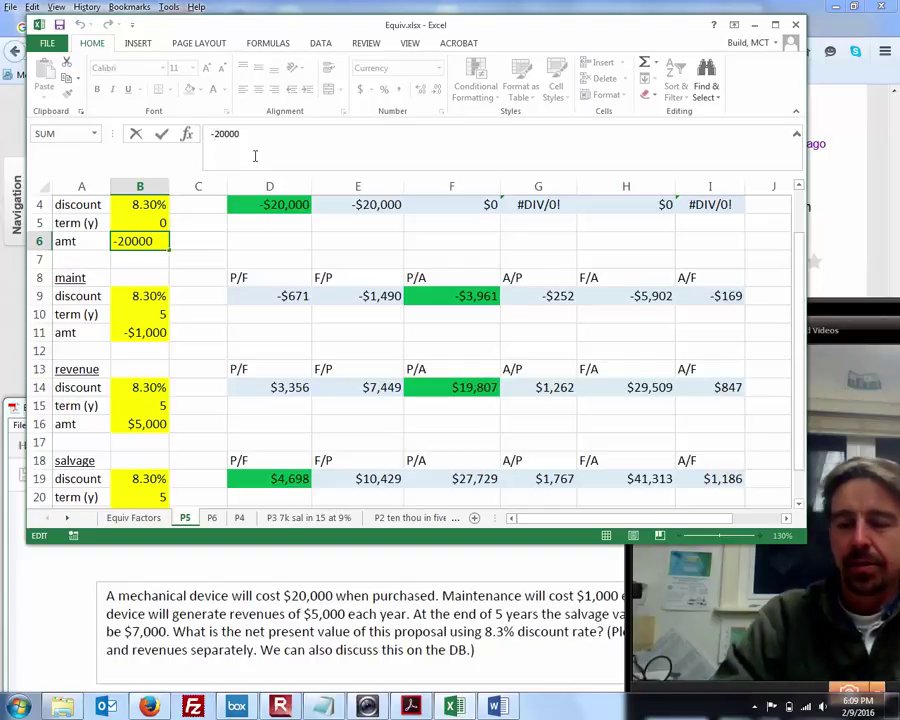
key("Home")
key("Delete")
key("Return")
- Change the maint block's amount in B11 to a positive $1,000
left_click(456, 297)
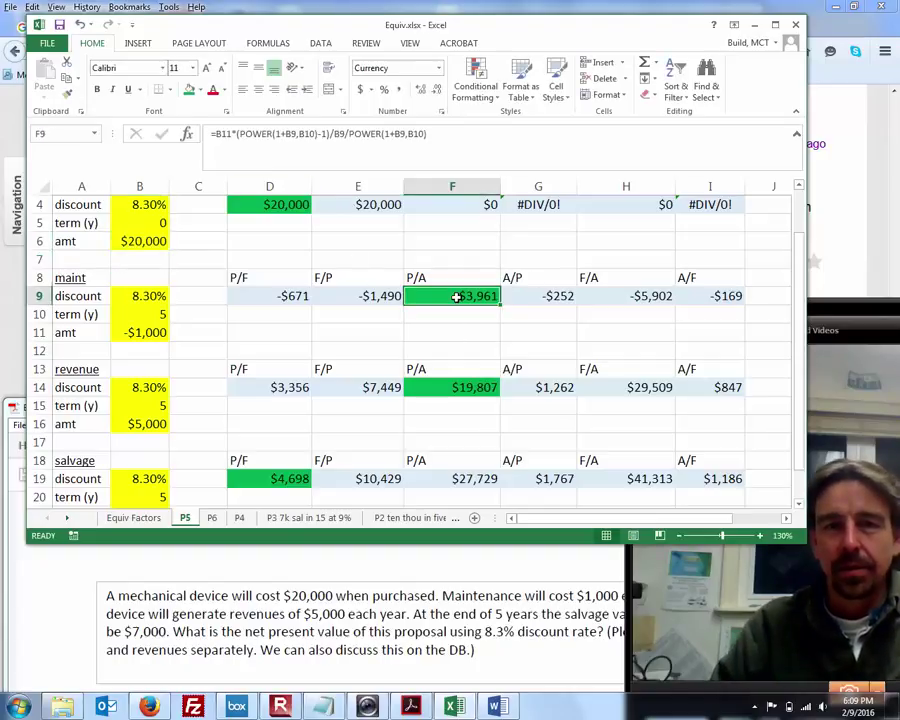
left_click(130, 333)
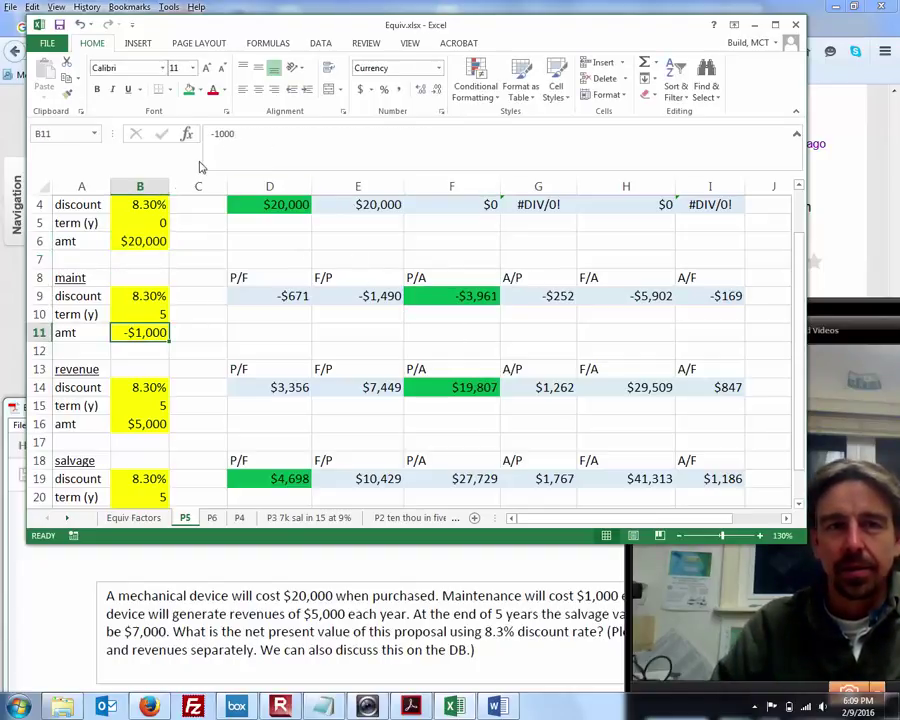
left_click(261, 162)
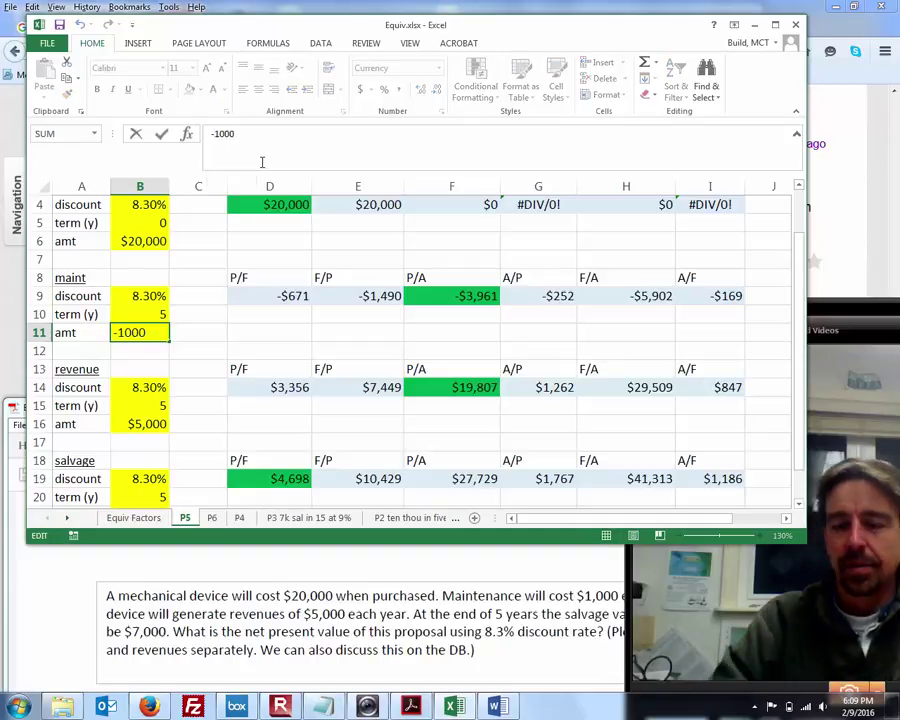
key("Home")
key("Delete")
key("Return")
- Check the total in D22 against the salvage amount in B21, the revenue amount in B16 and the revenue block's P/A result
left_click(374, 406)
scroll(375, 410, "down", 2)
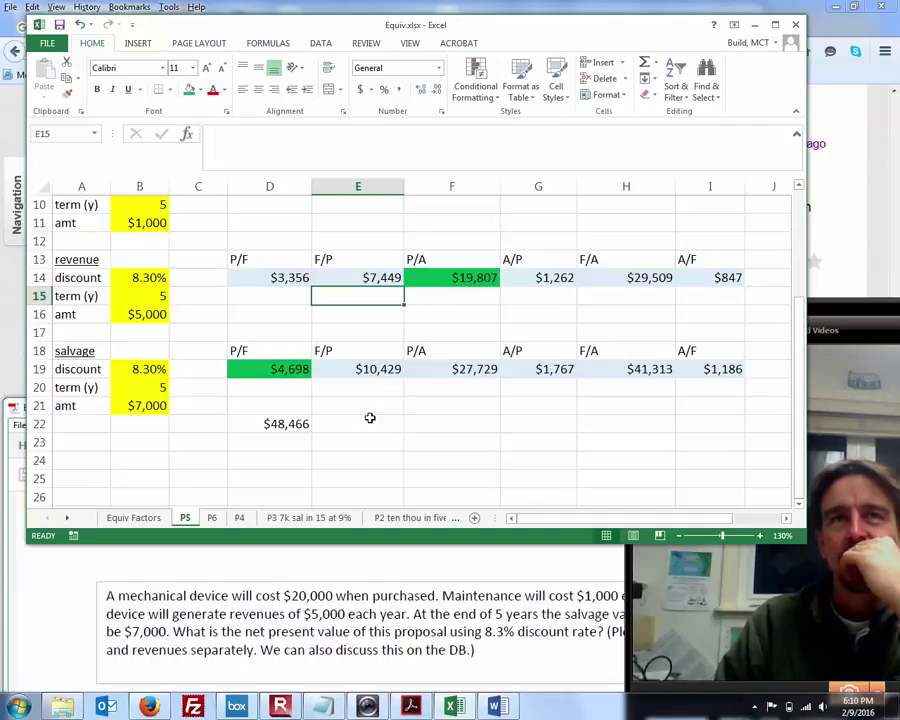
left_click(146, 407)
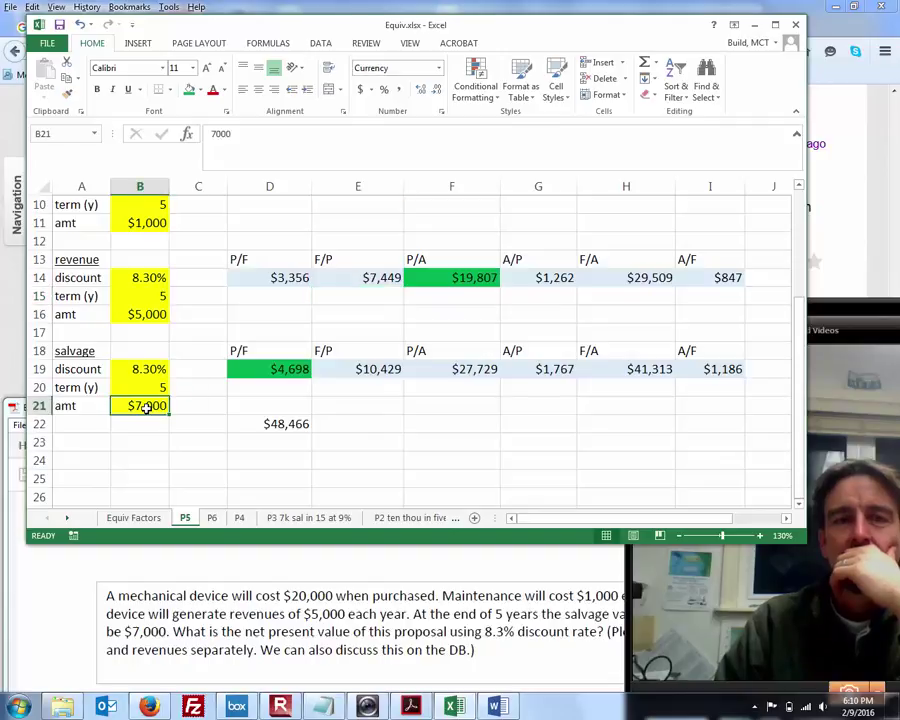
left_click(207, 137)
left_click(207, 137)
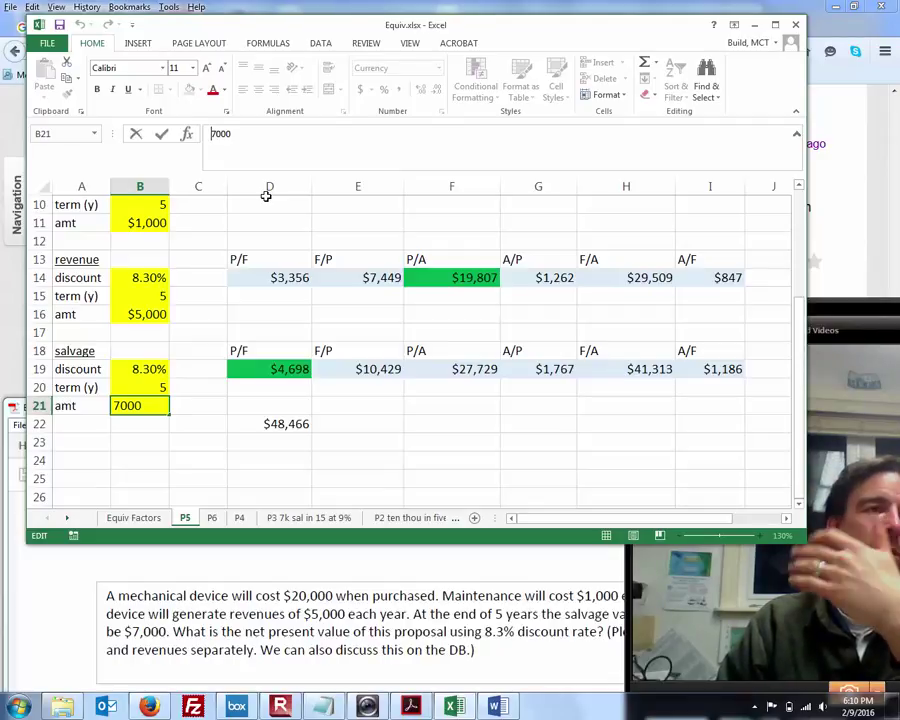
left_click(321, 327)
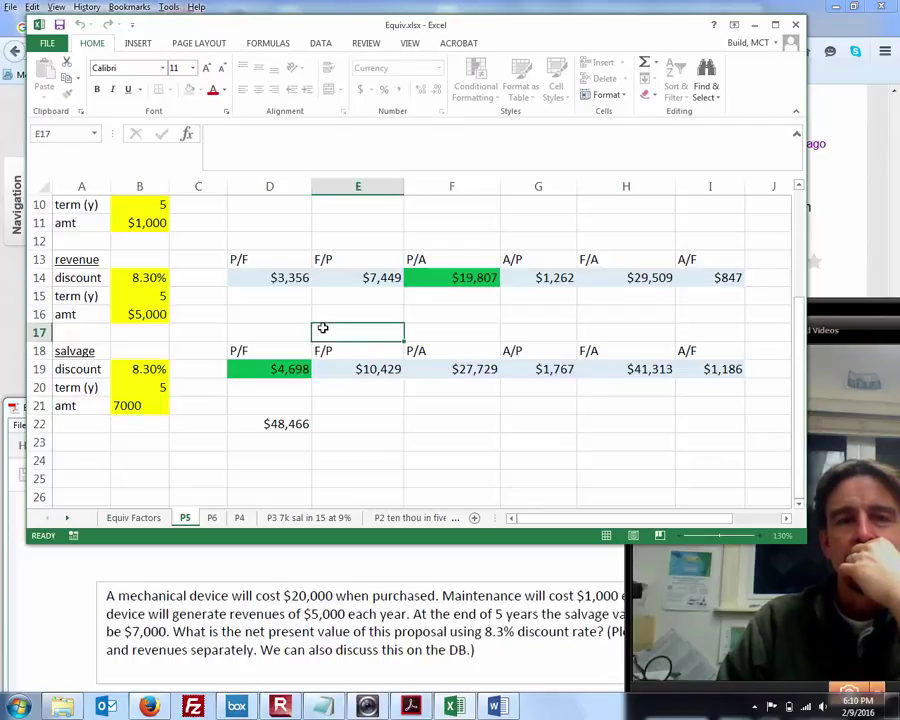
left_click(151, 314)
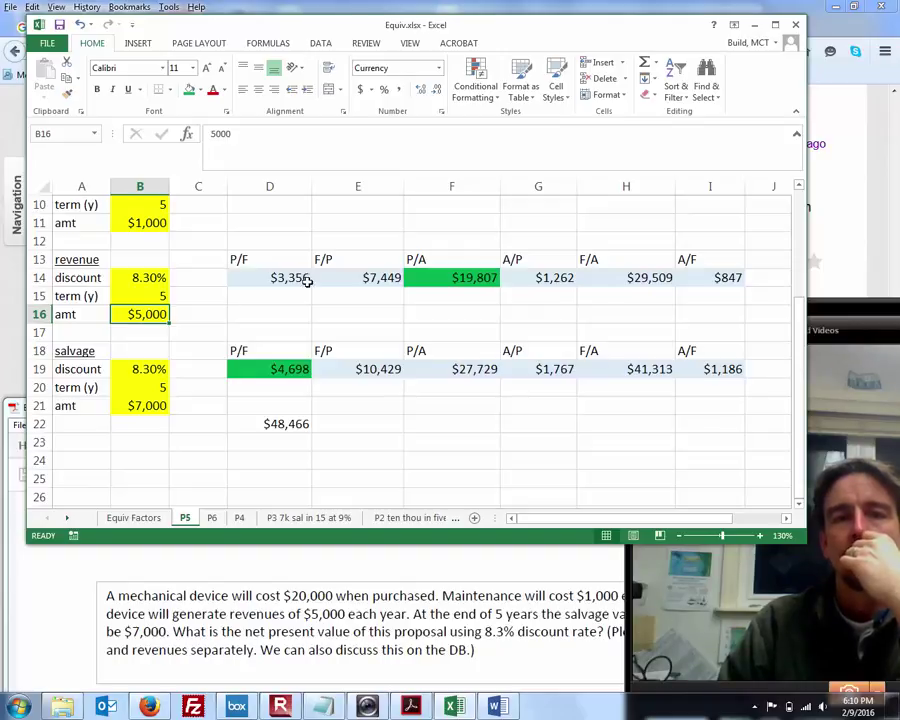
left_click(425, 258)
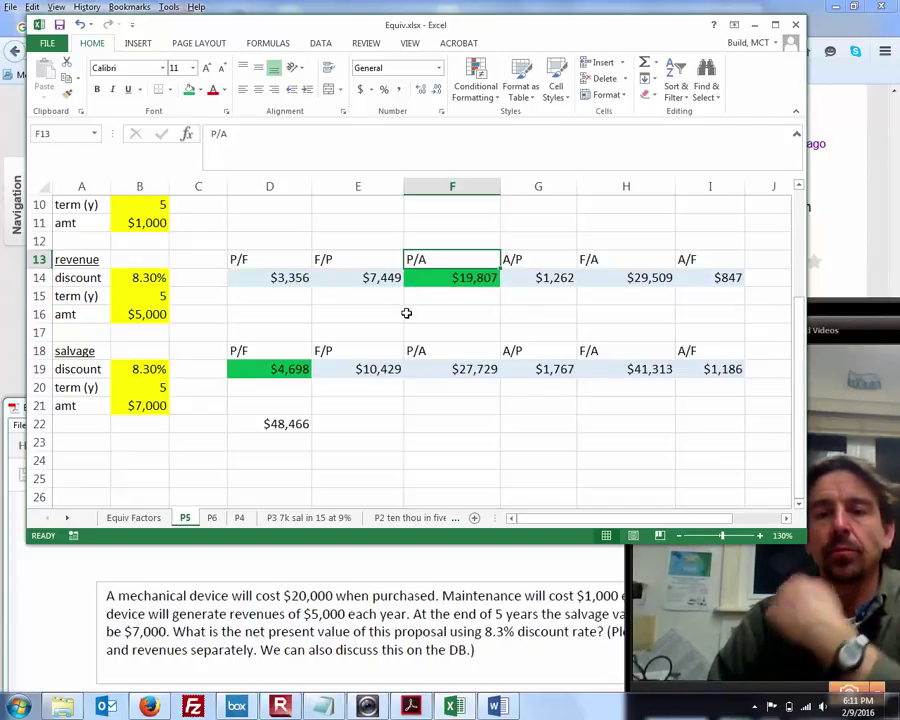
- Review the formulas behind the four green present values in D4, F9, F14 and D19
scroll(407, 312, "up", 1)
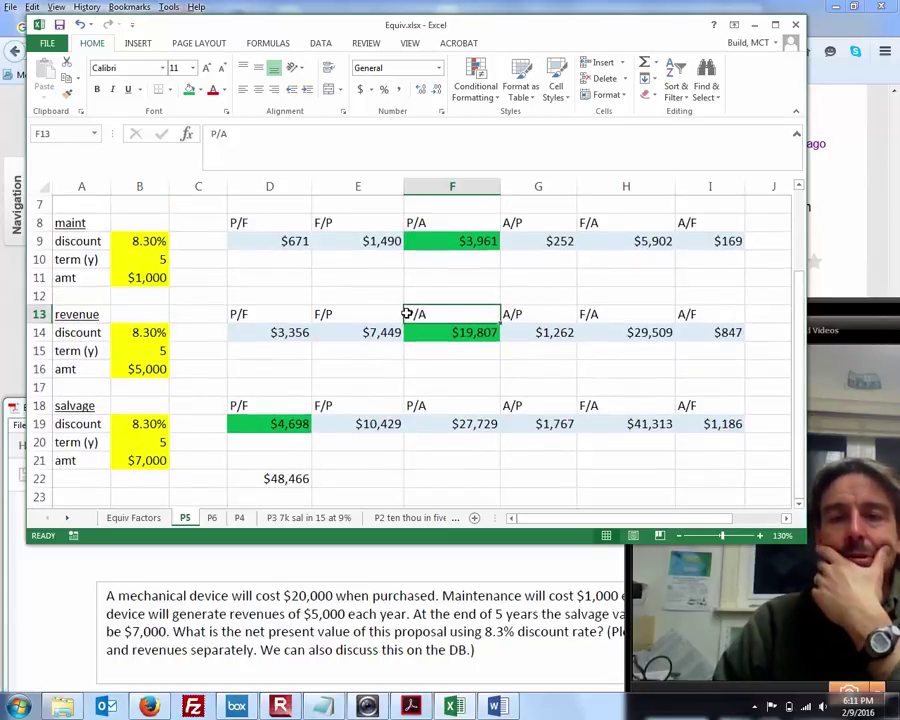
scroll(407, 313, "up", 1)
scroll(407, 313, "up", 1)
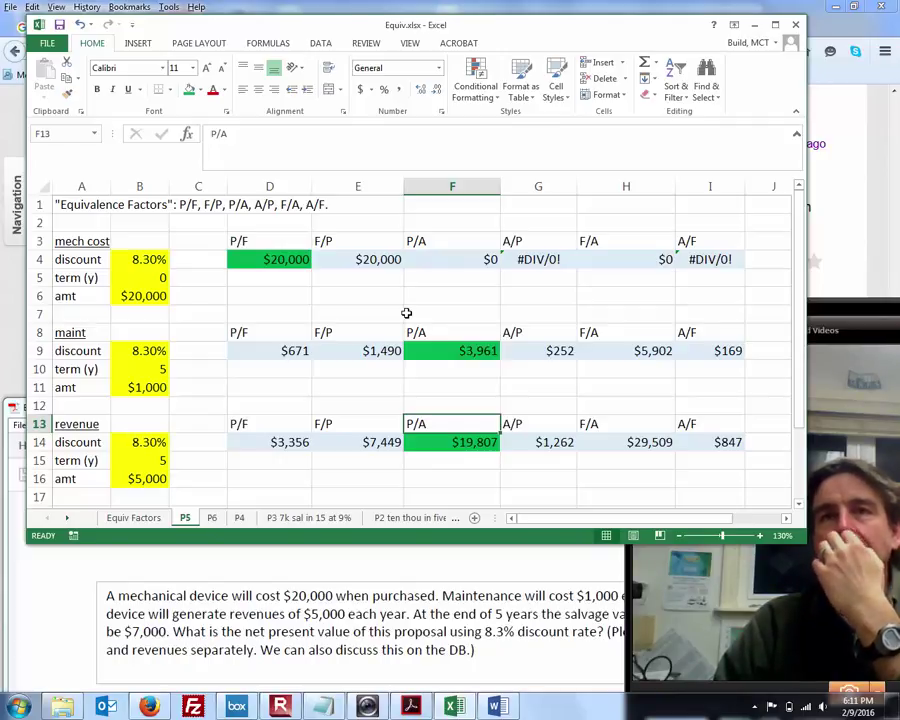
left_click(285, 260)
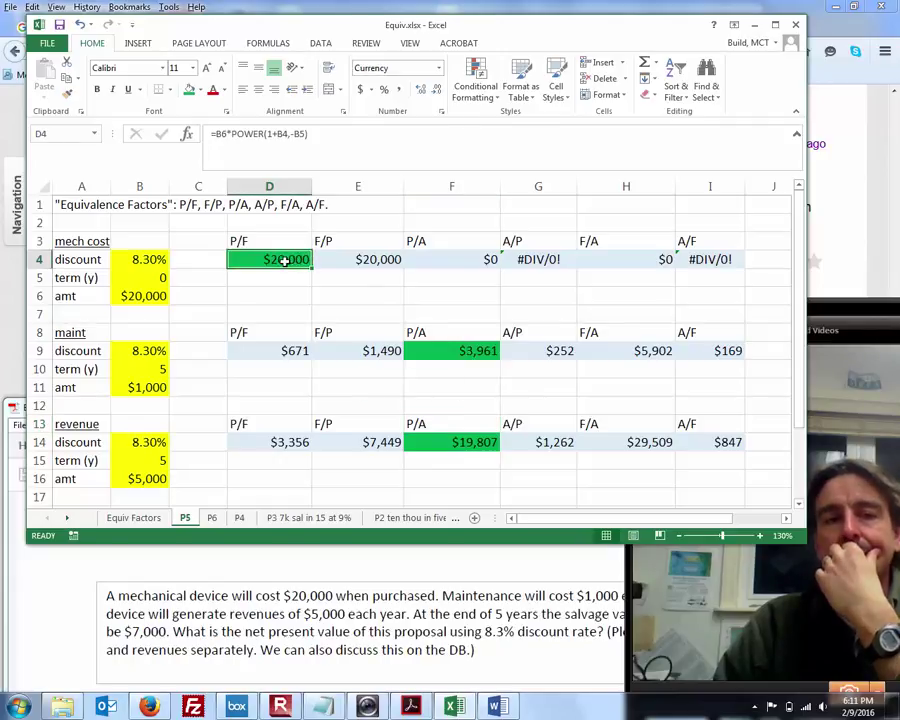
left_click(443, 354)
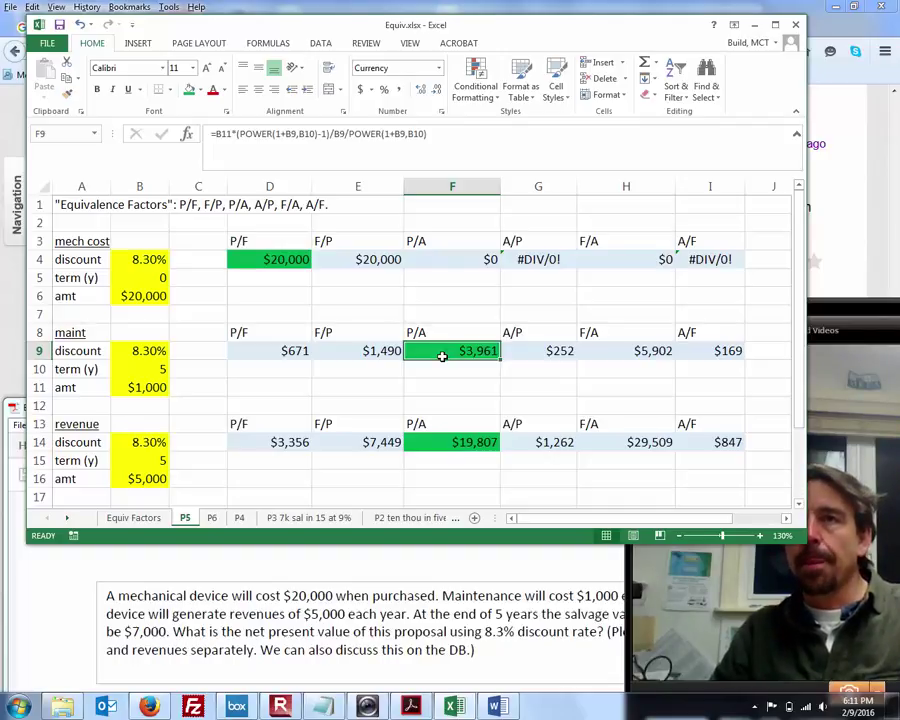
scroll(441, 356, "down", 1)
left_click(458, 389)
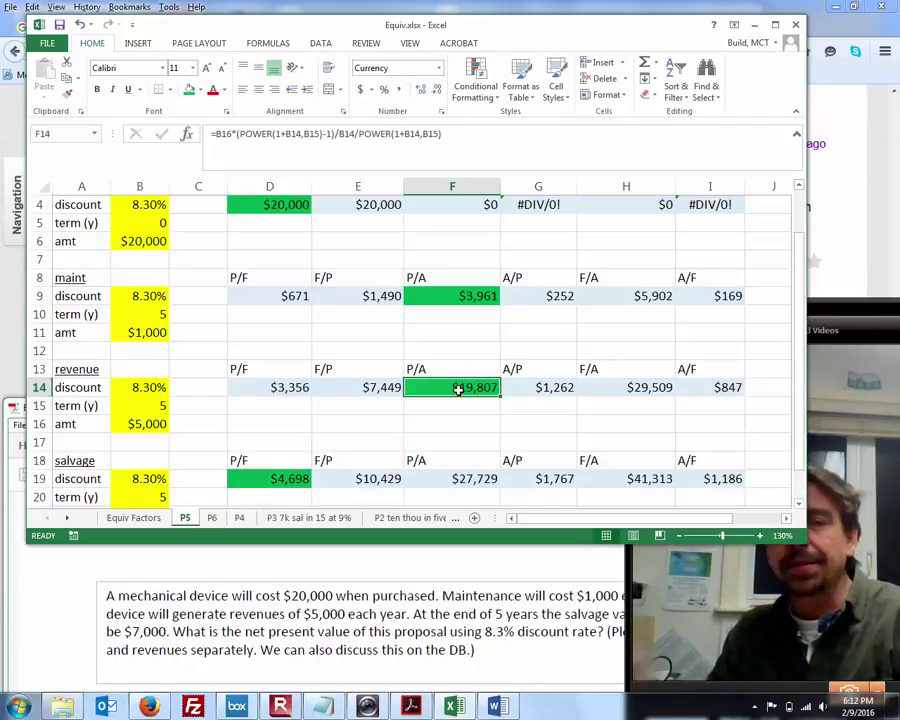
left_click(410, 434)
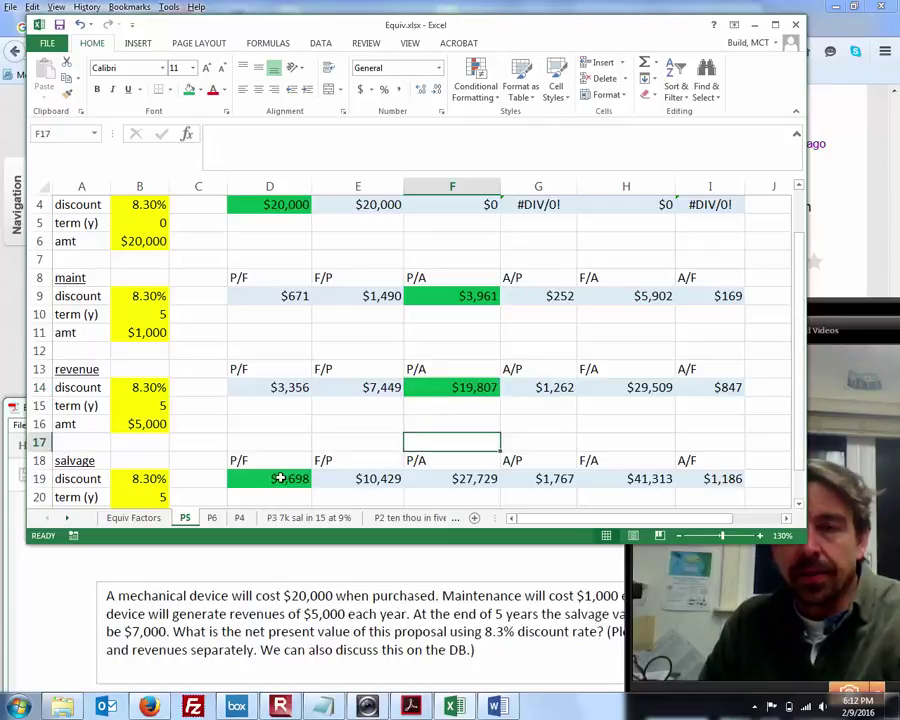
left_click(281, 480)
scroll(295, 422, "down", 2)
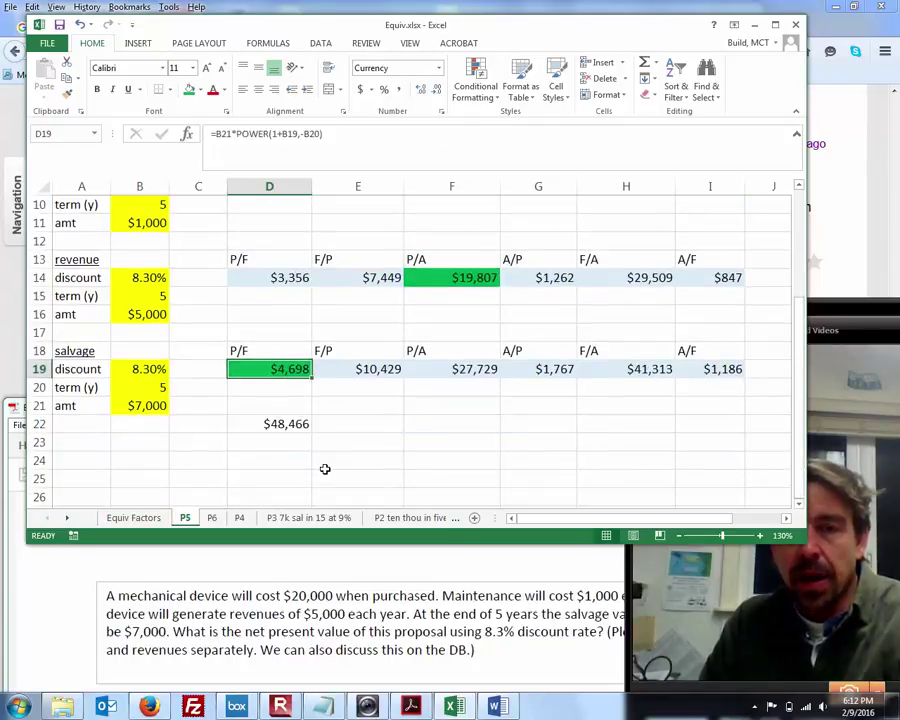
- Switch to the Firefox forum thread, open the student's LU2_5 PDF attachment in Adobe Acrobat Reader and examine its net present value calculation
left_click(304, 634)
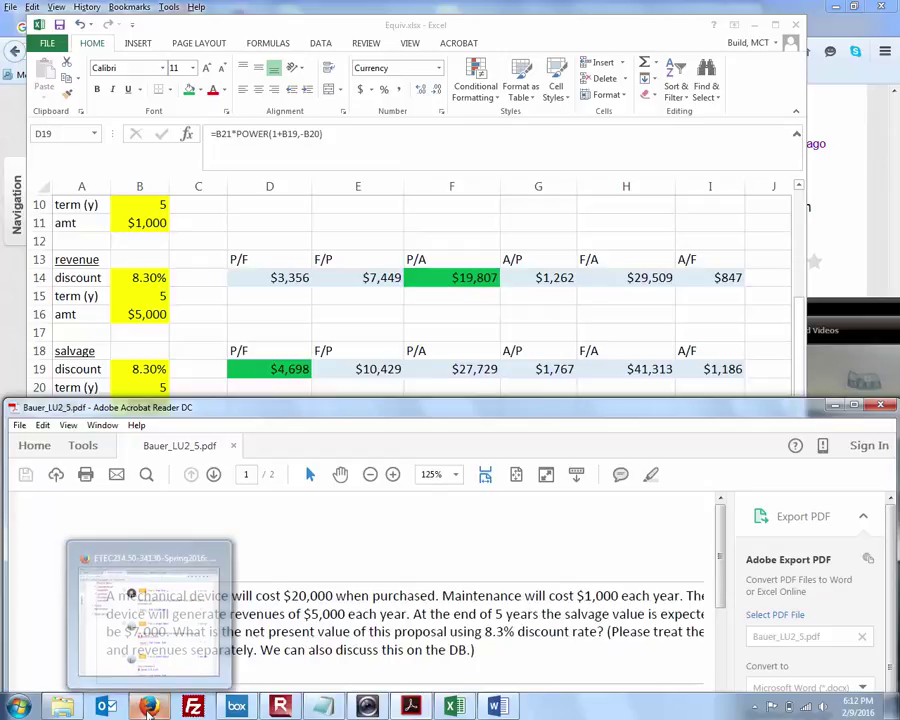
left_click(148, 706)
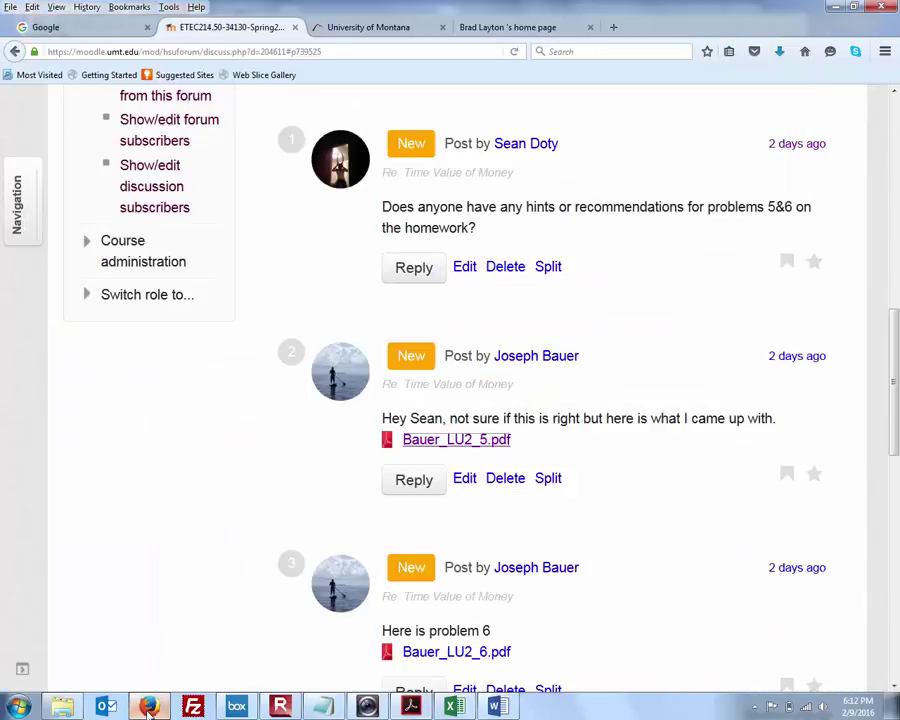
left_click(494, 442)
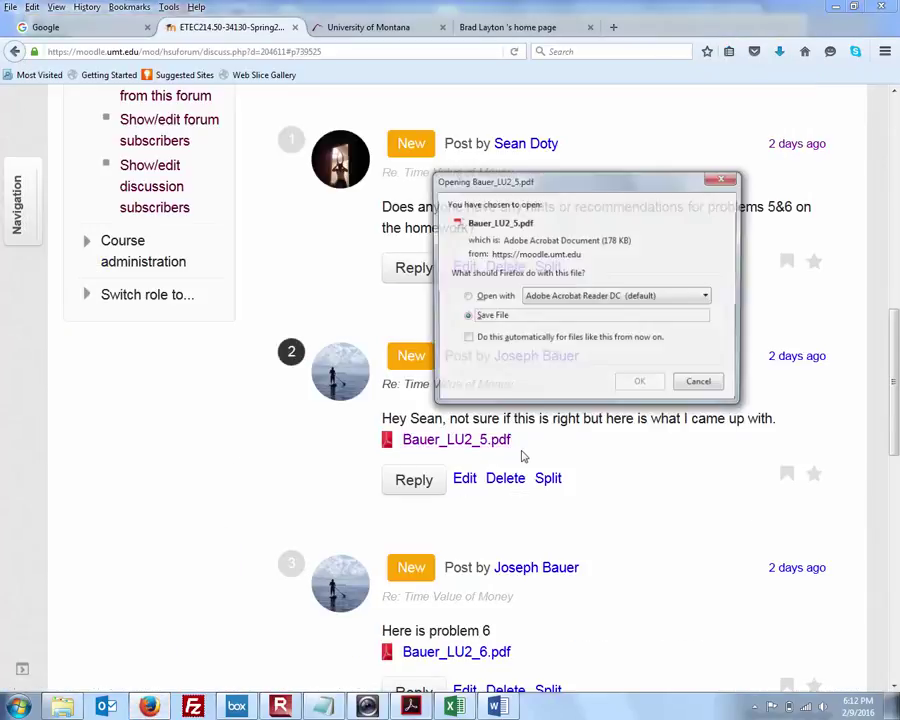
left_click(500, 298)
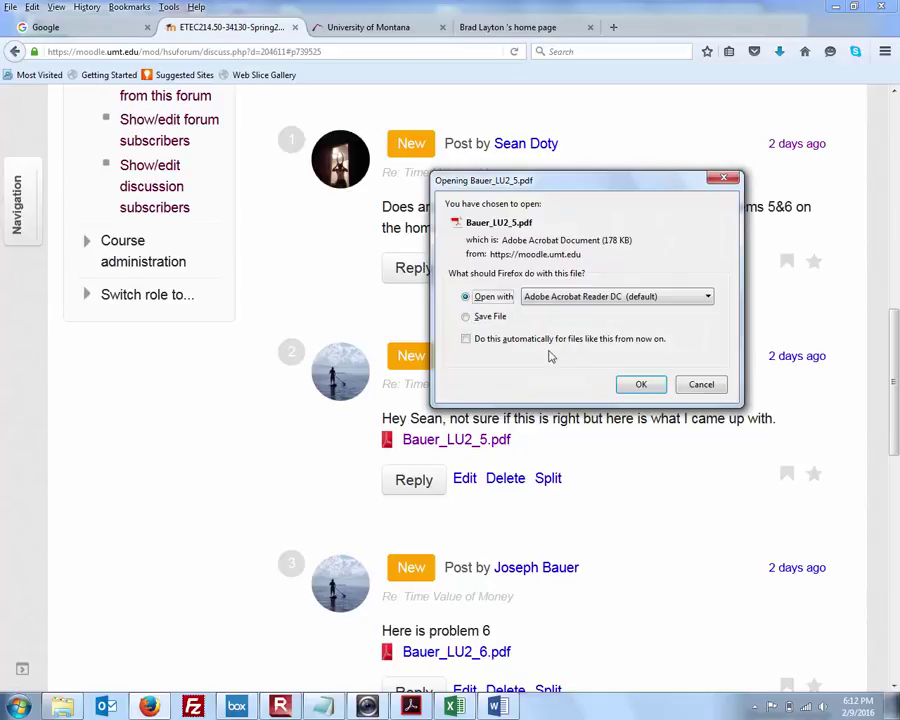
left_click(637, 384)
scroll(616, 545, "down", 1)
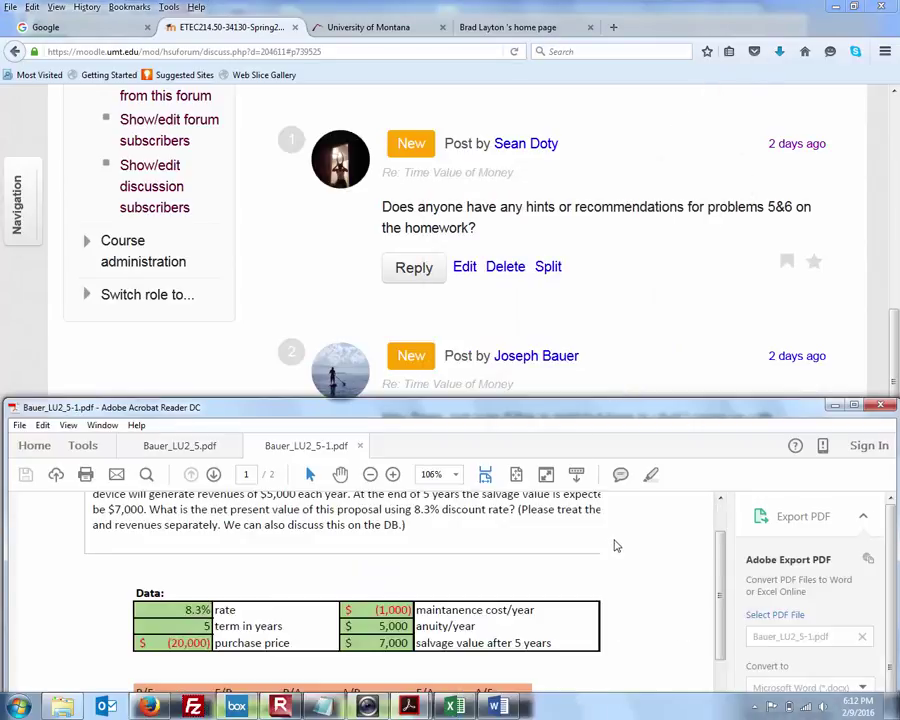
scroll(616, 545, "down", 1)
scroll(616, 545, "down", 1)
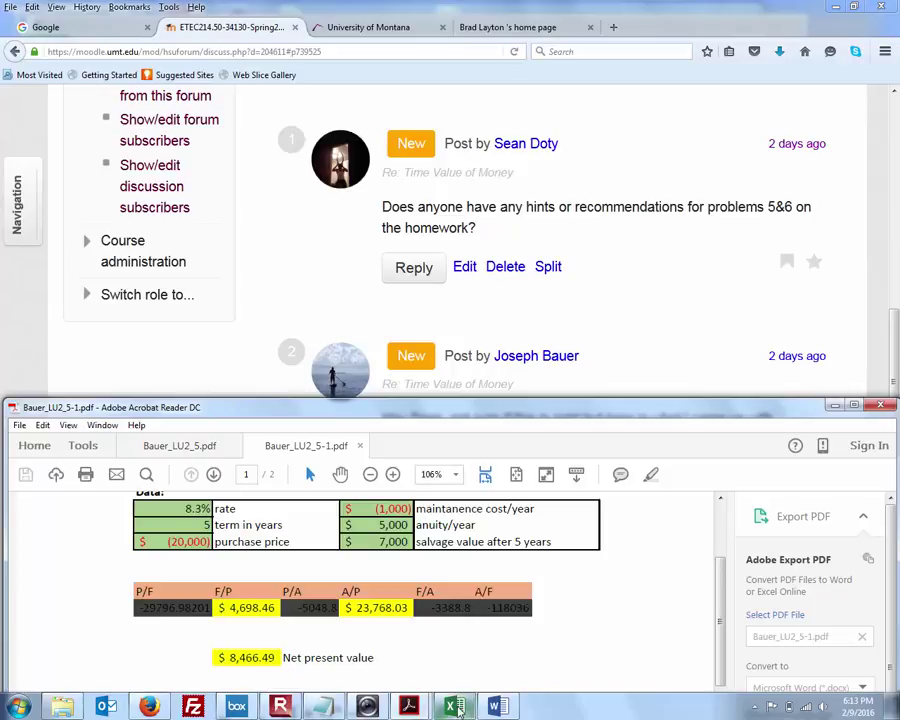
- Return to the Excel workbook and set the maint block's amount in B11 to -$1,000
mouse_move(460, 709)
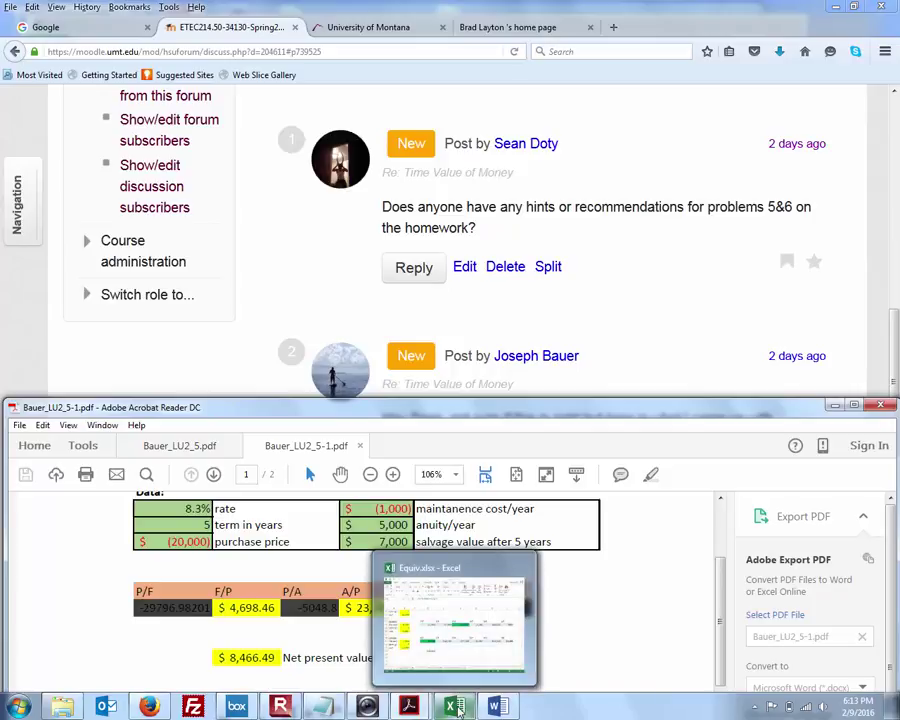
left_click(458, 708)
scroll(202, 436, "up", 2)
left_click(135, 333)
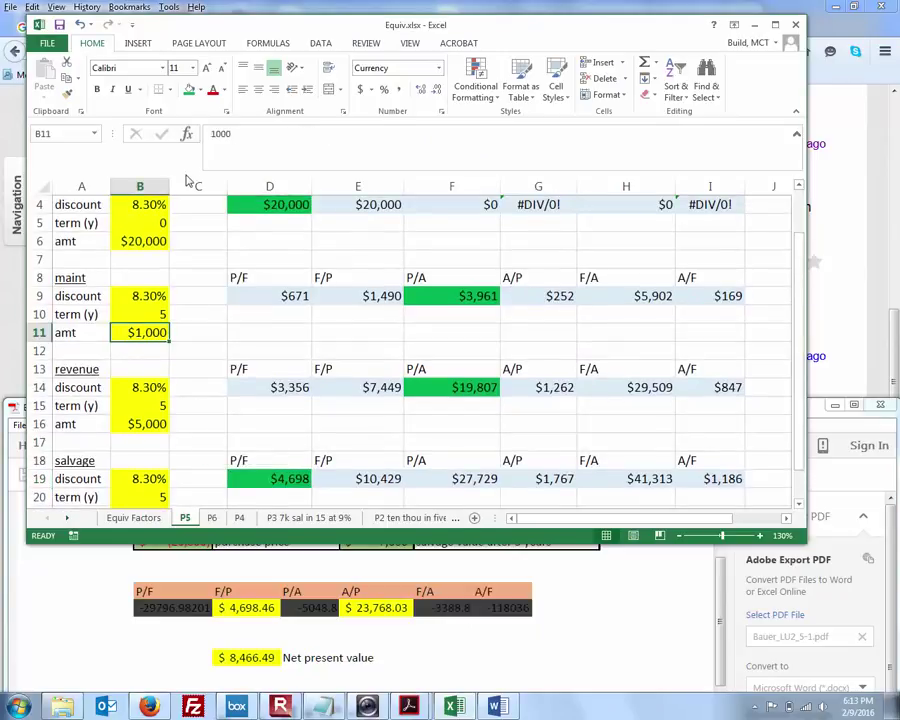
left_click(208, 135)
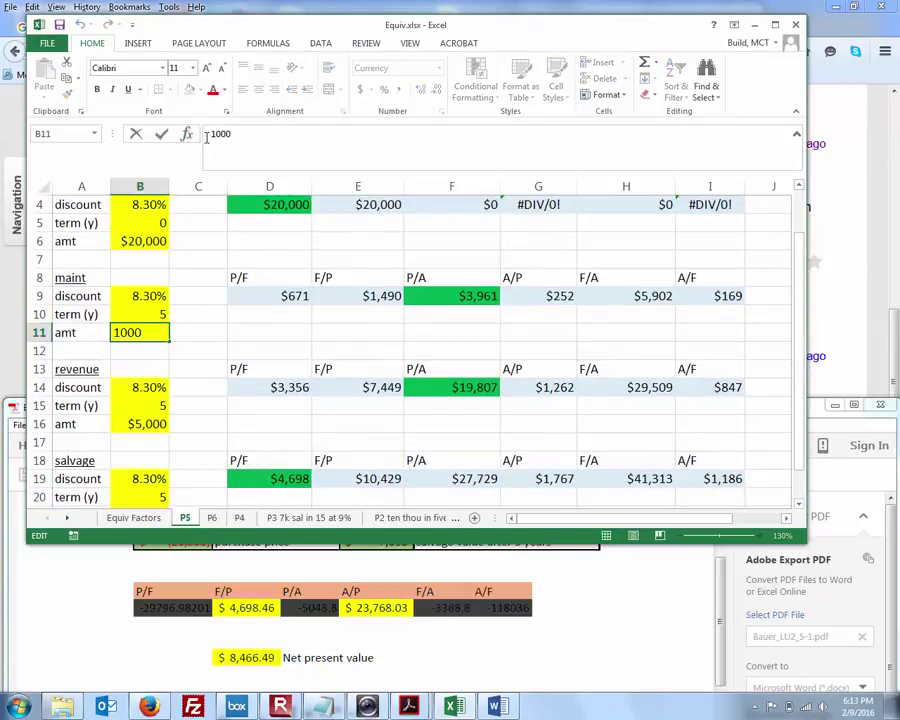
type("-")
key("Return")
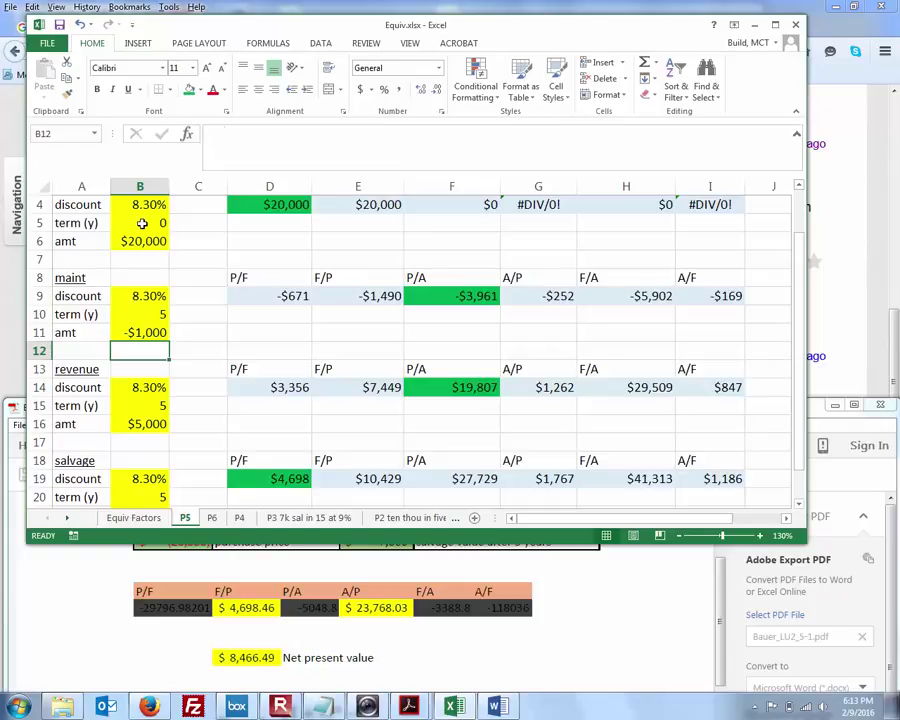
- Set the mech cost amount in B6 to -$20,000
left_click(133, 243)
left_click(209, 136)
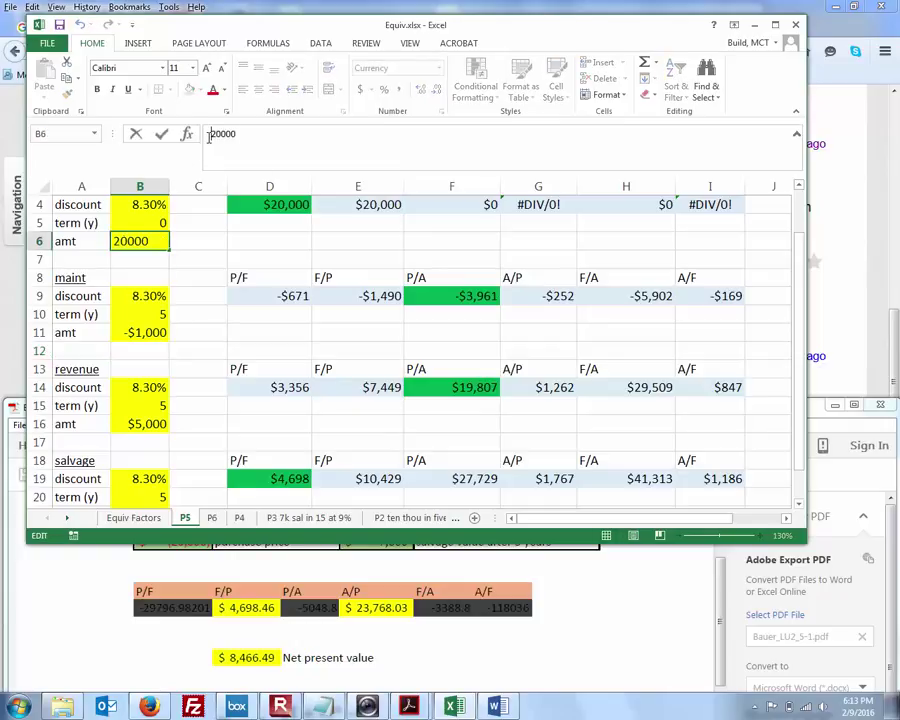
type("-")
key("Return")
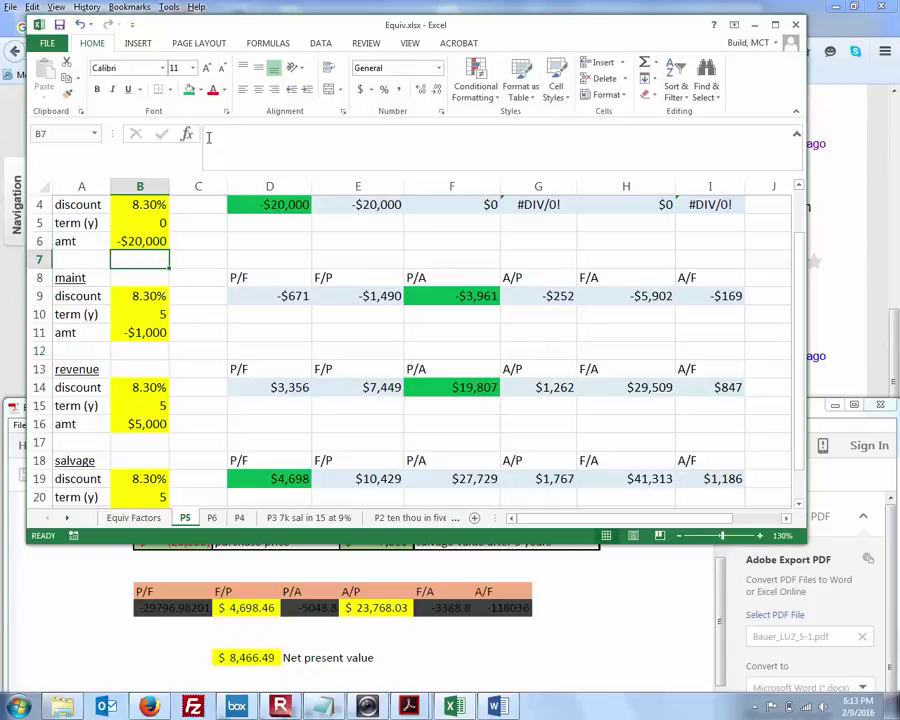
- Compare the present value sum in D22 with the student's net present value in the PDF, moving the Acrobat Reader window slightly lower
scroll(407, 300, "down", 2)
left_click(303, 424)
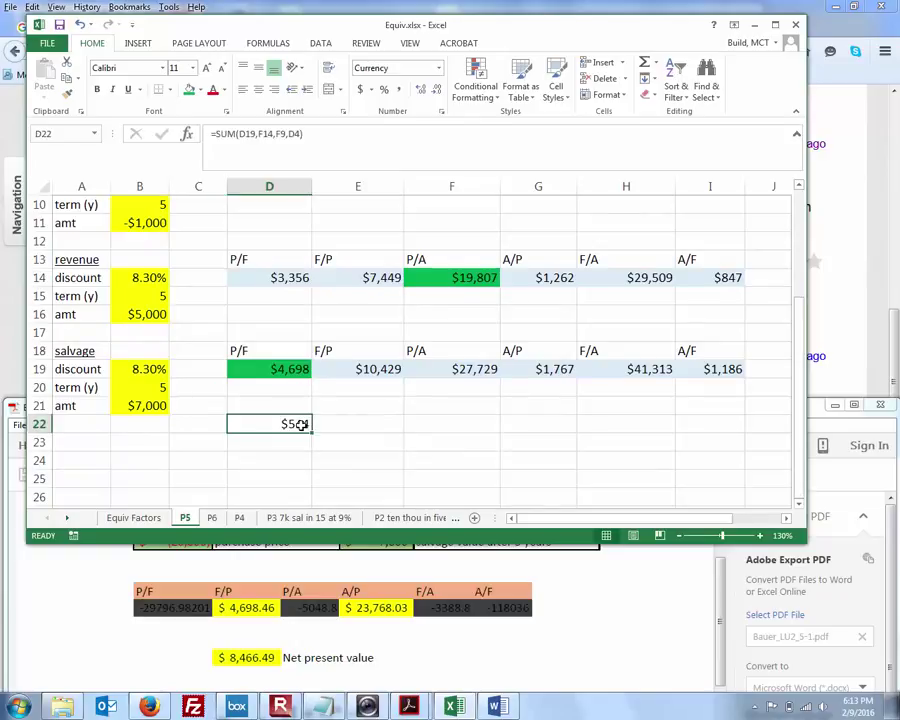
left_click(510, 578)
left_click_drag(494, 414, 493, 441)
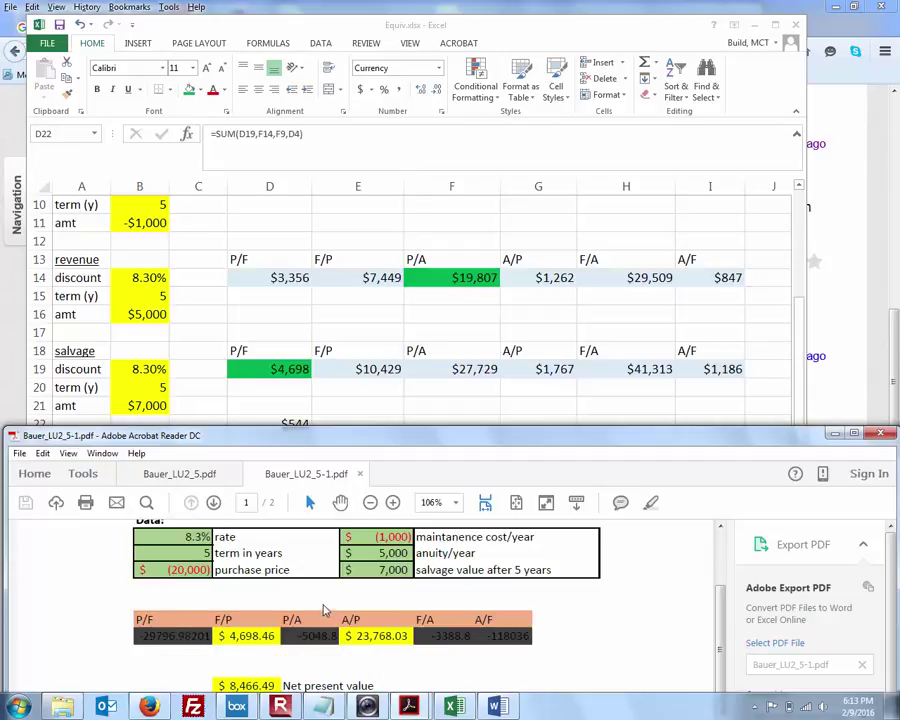
- Examine the input data, factor row and net present value in the student's PDF
scroll(324, 604, "up", 3)
scroll(324, 620, "down", 5)
scroll(322, 603, "down", 2)
scroll(322, 603, "up", 3)
scroll(322, 603, "up", 1)
- Return to the Excel workbook and check the revenue block's P/A formula in F14 against its amount and discount rate inputs
key("alt+Tab")
scroll(431, 402, "up", 3)
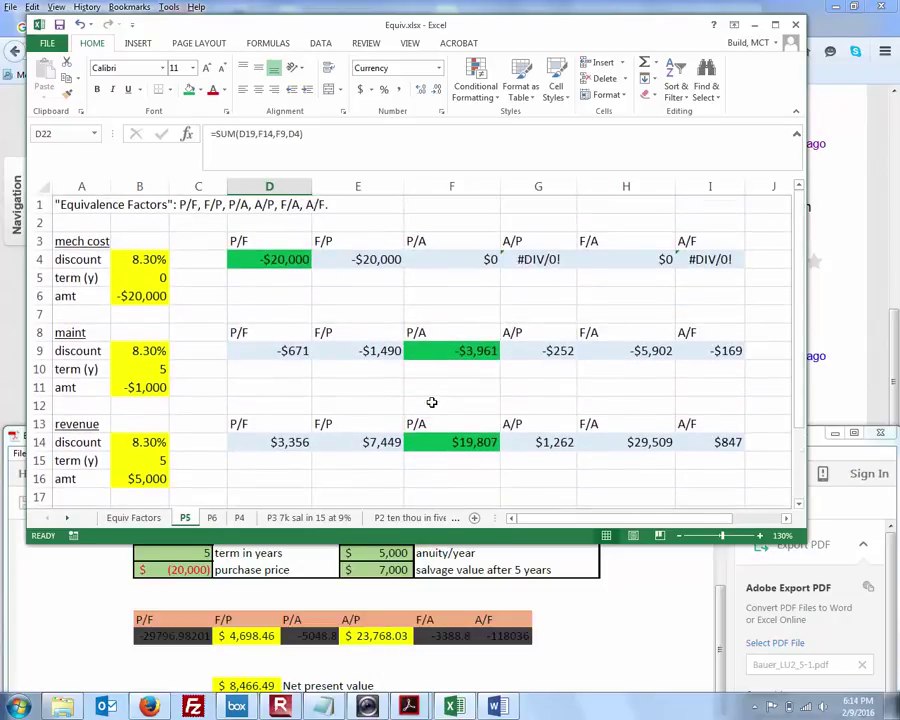
scroll(431, 402, "down", 2)
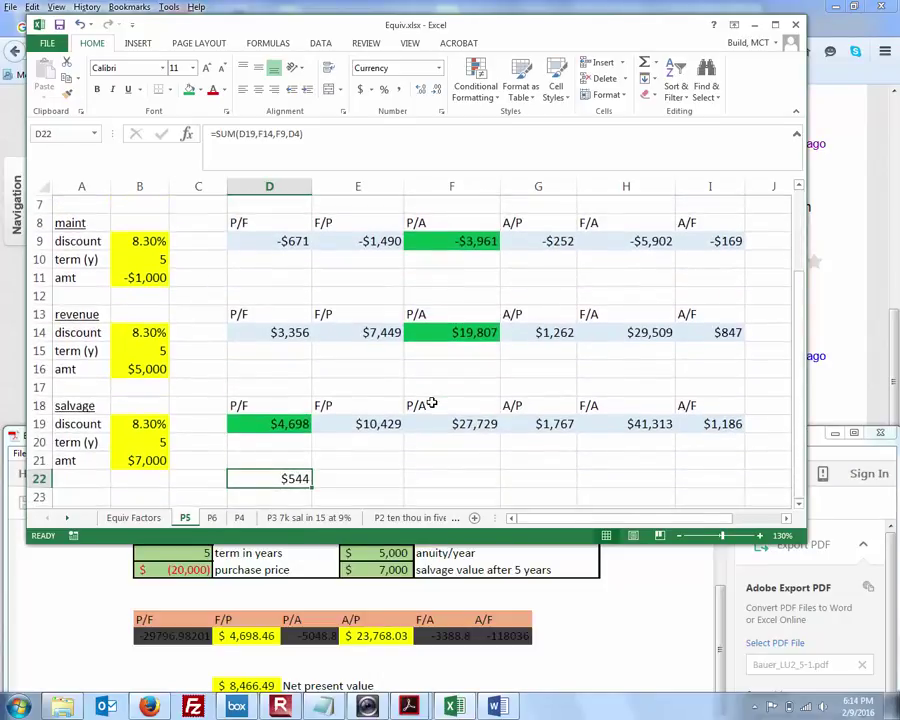
left_click(458, 332)
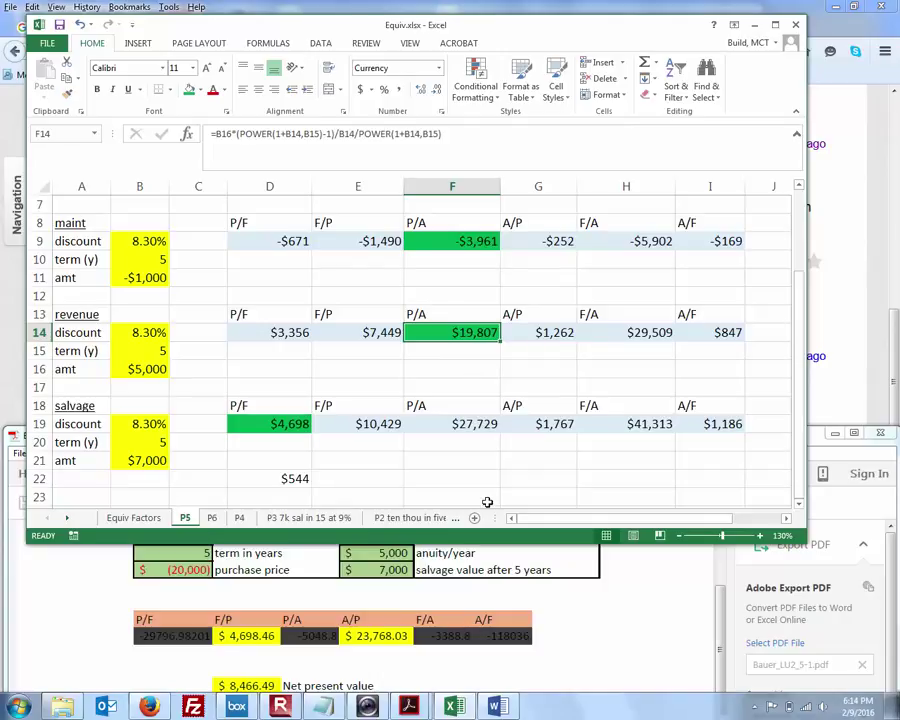
left_click(150, 370)
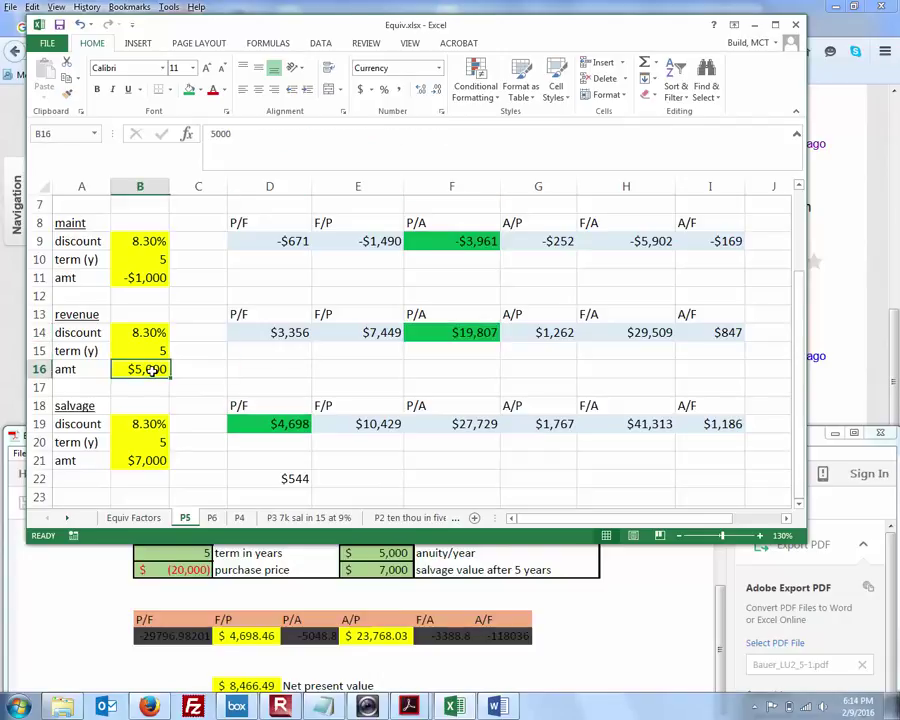
left_click(150, 335)
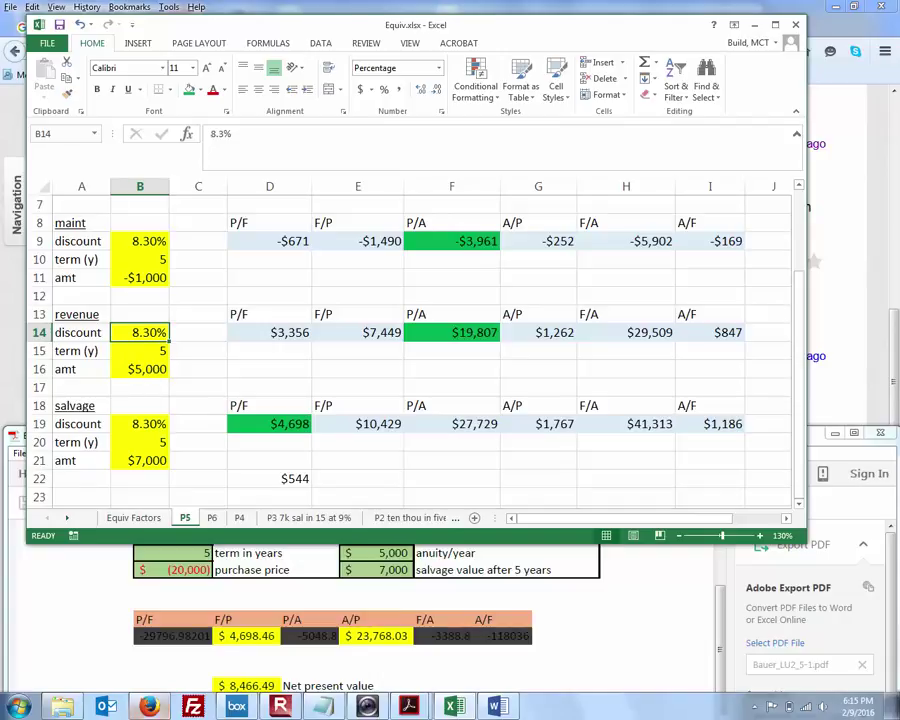
- Switch to Firefox, search the web for "present value over annuity calculator" and open Investopedia's Present Value of an Annuity Calculator
key("alt+Tab")
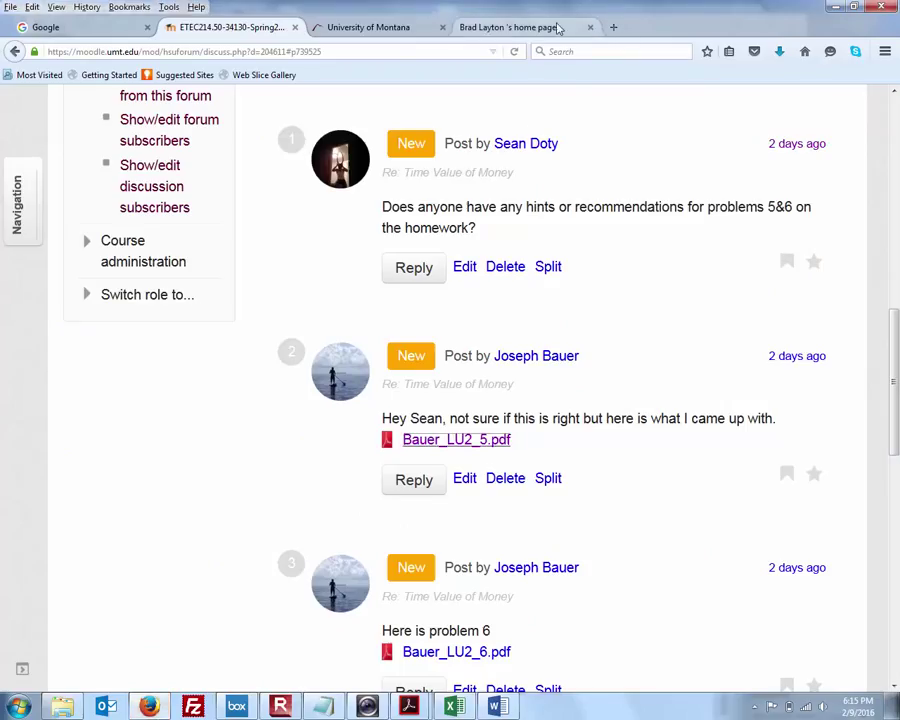
left_click(512, 28)
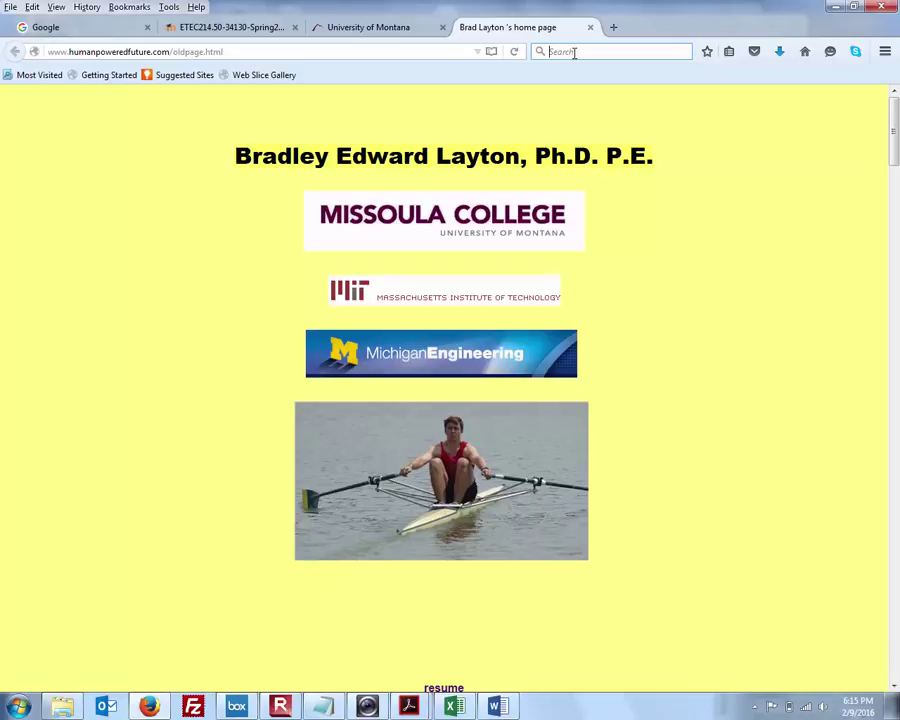
type("presen")
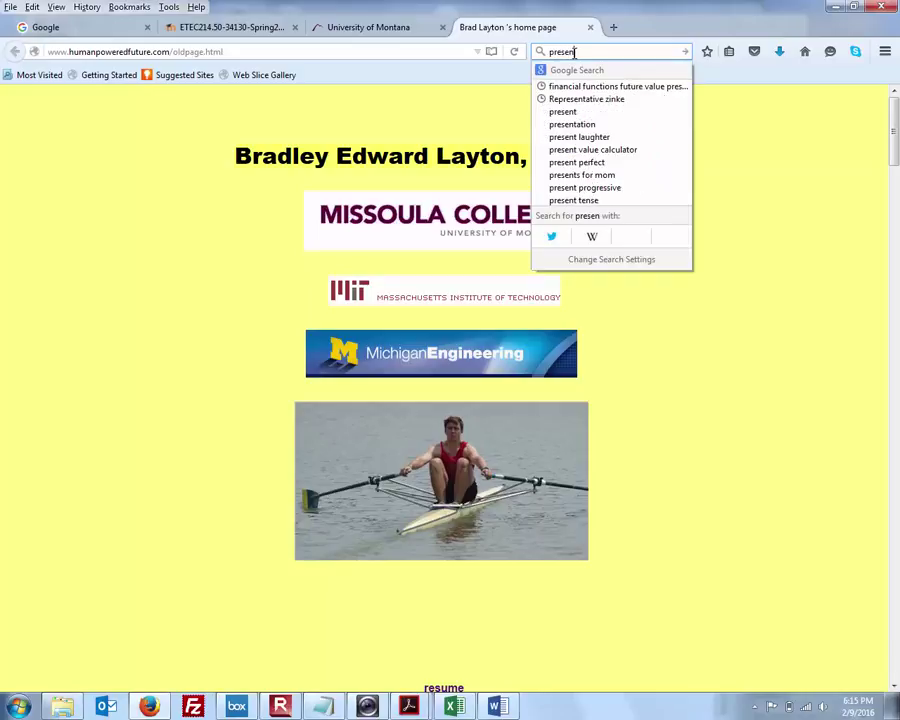
type("t value over a")
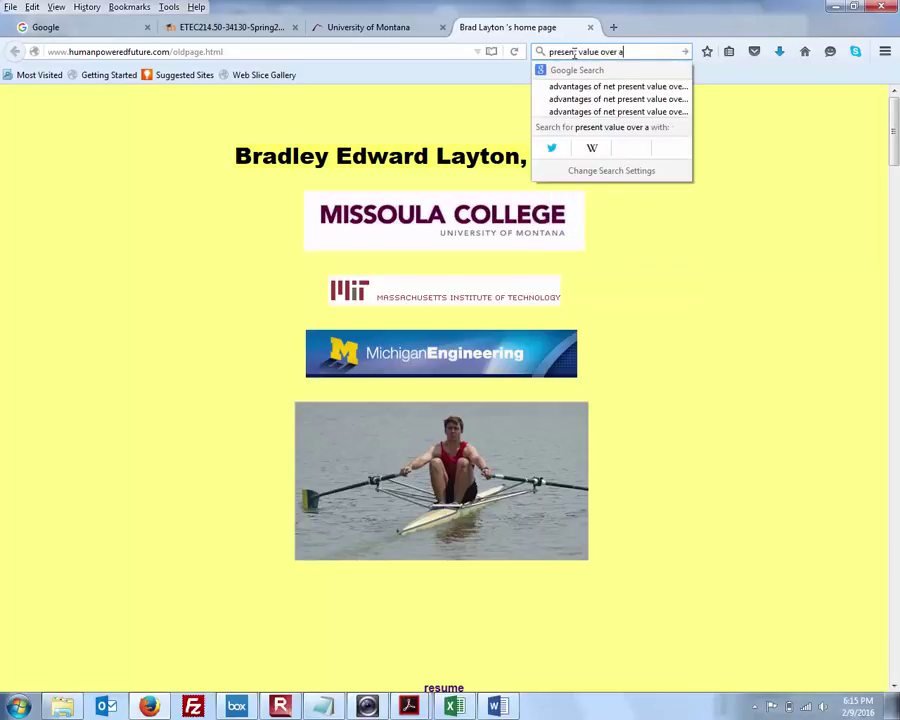
type("nnuity cal")
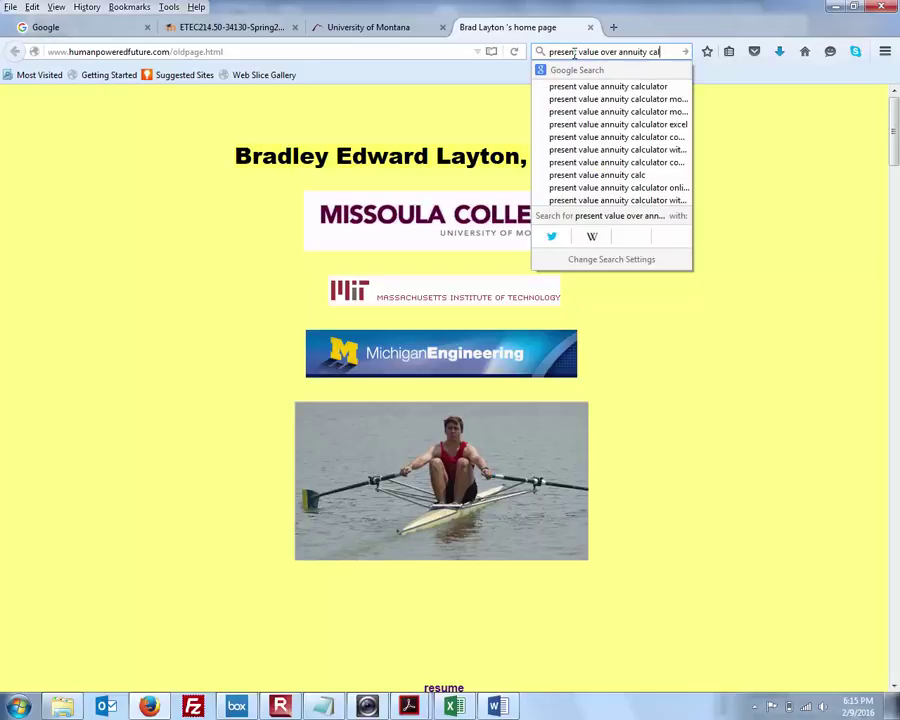
type("culator")
key("Return")
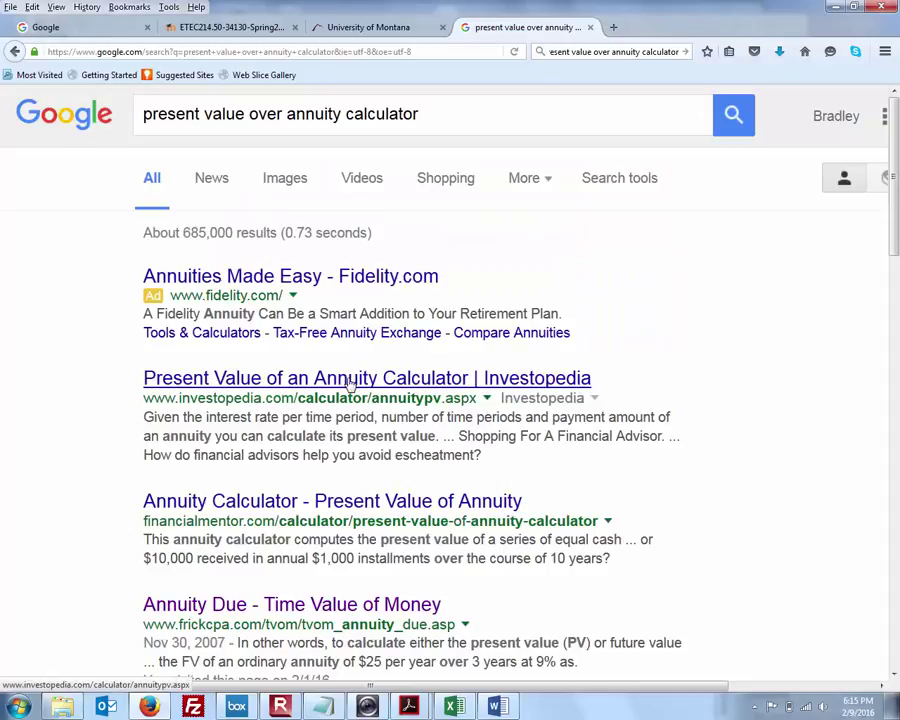
left_click(349, 383)
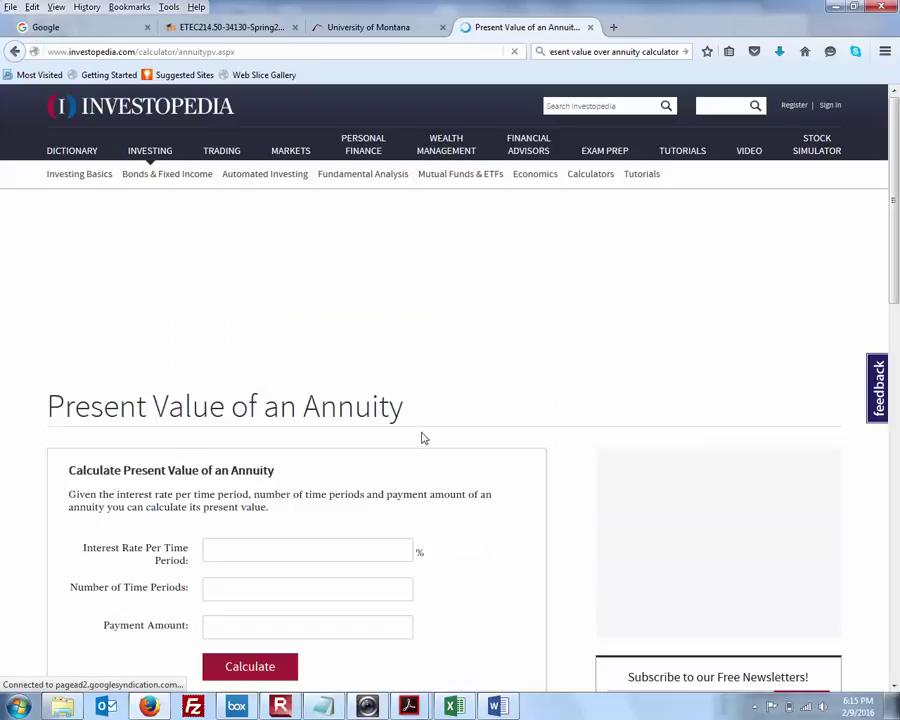
- Calculate the annuity's present value with an 8.3% interest rate, 5 time periods and a payment amount of 5000
left_click(335, 548)
type("8")
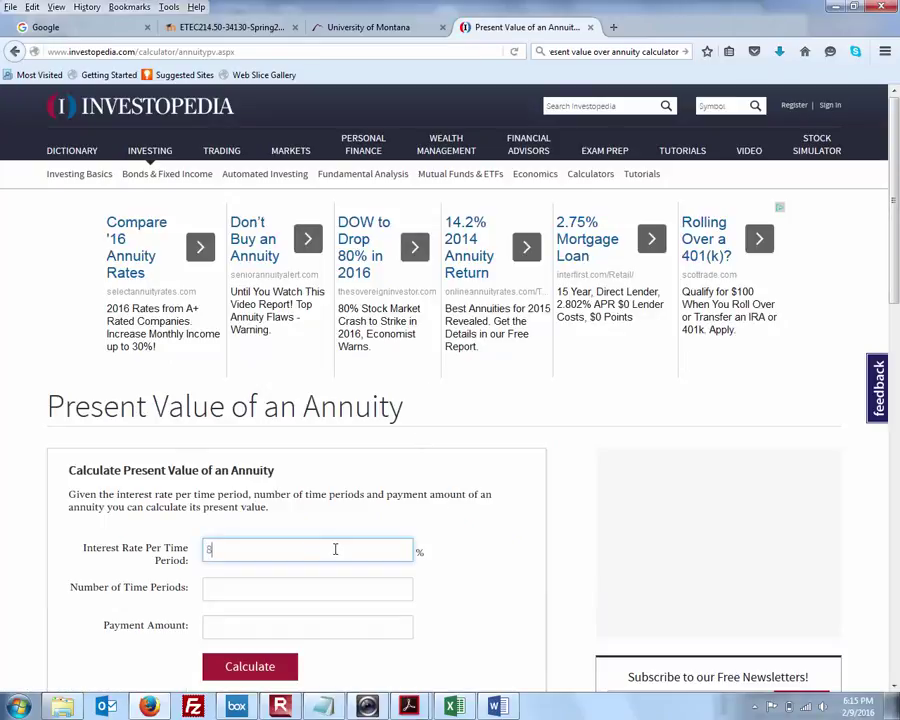
type(".3")
key("Tab")
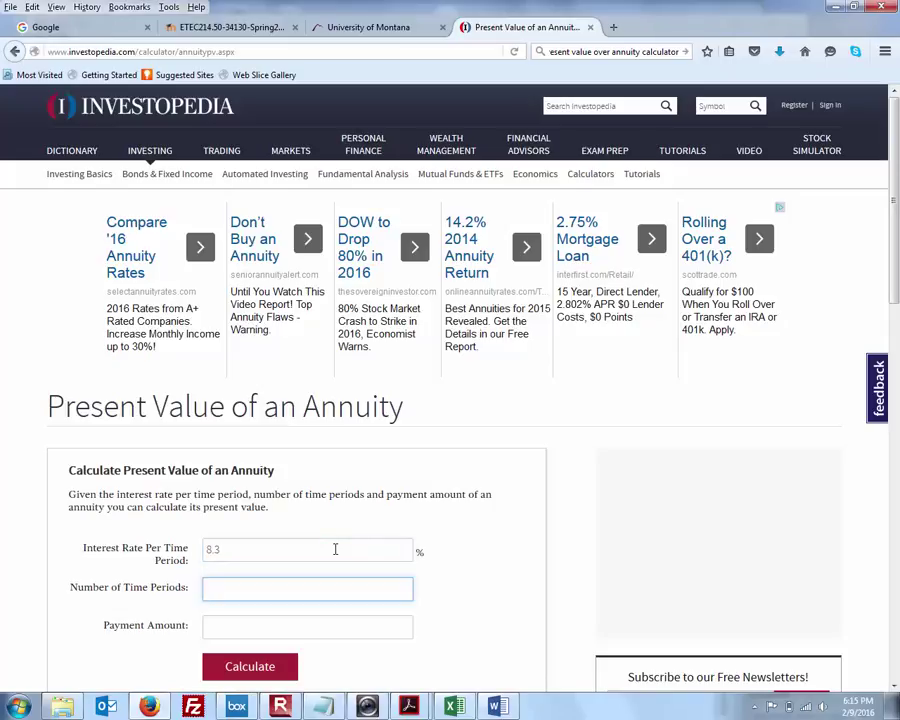
type("5")
key("Tab")
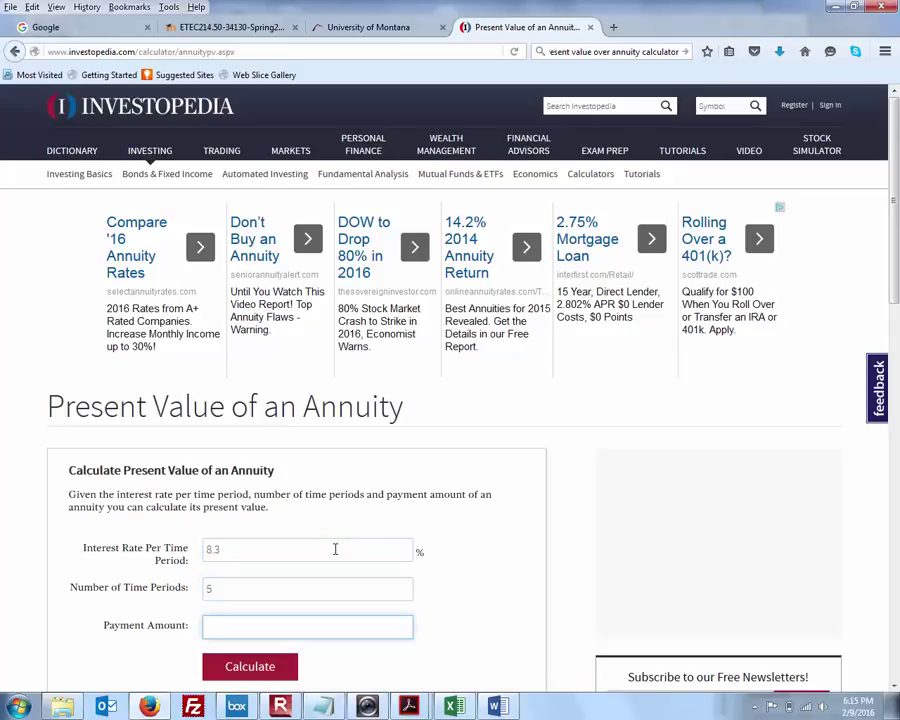
key("alt+Tab")
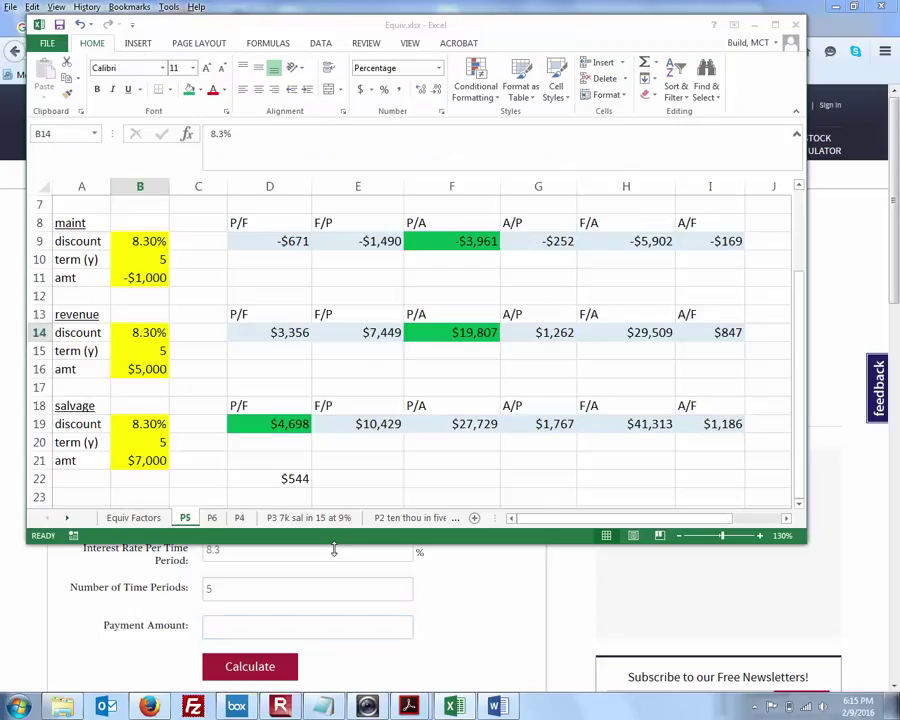
key("alt+Tab")
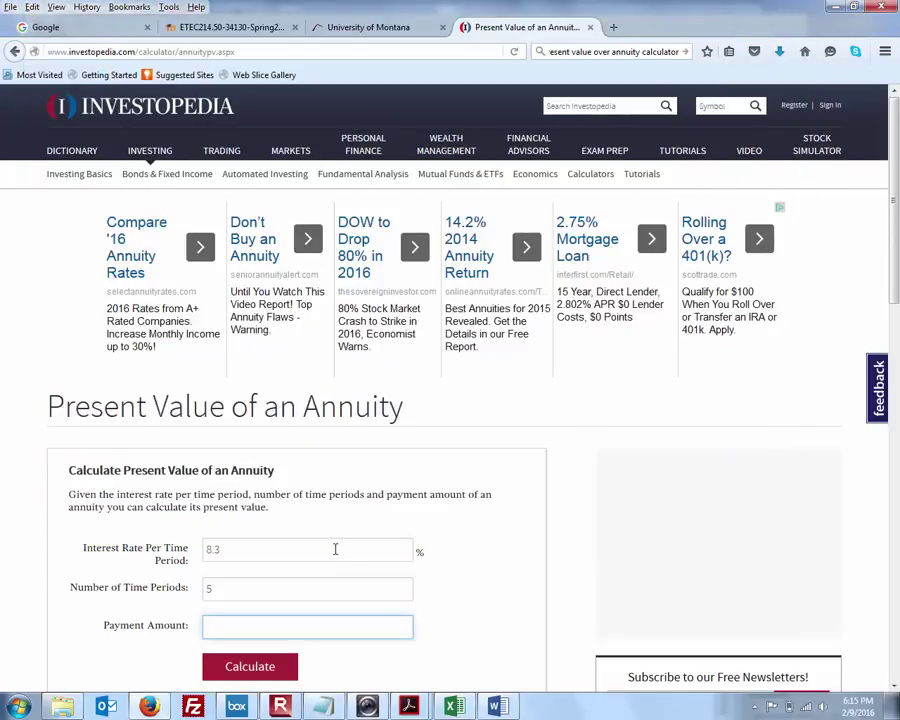
type("5000")
left_click(286, 668)
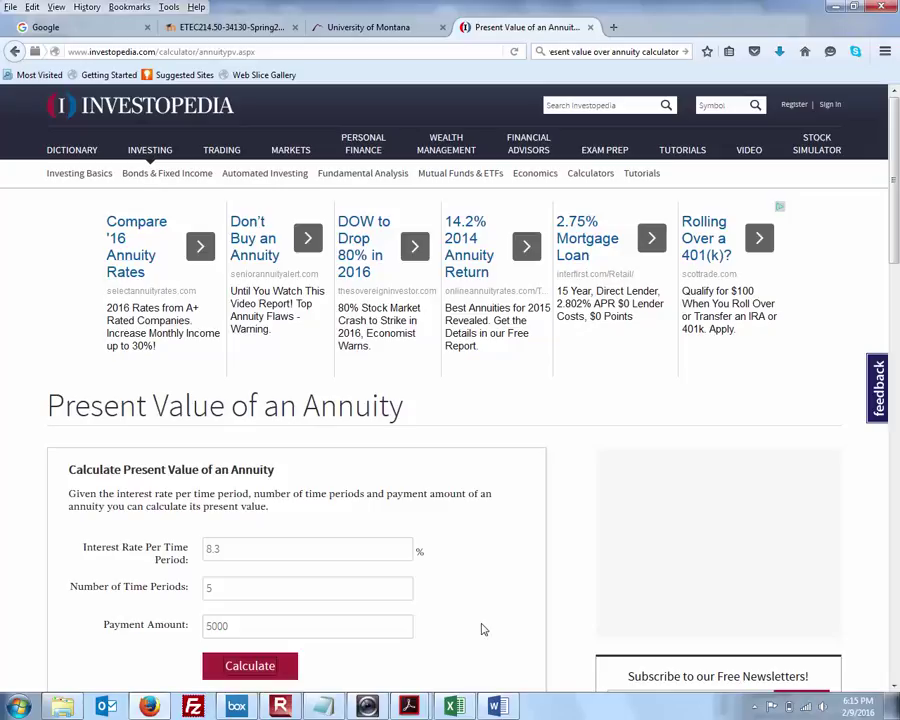
scroll(481, 629, "down", 3)
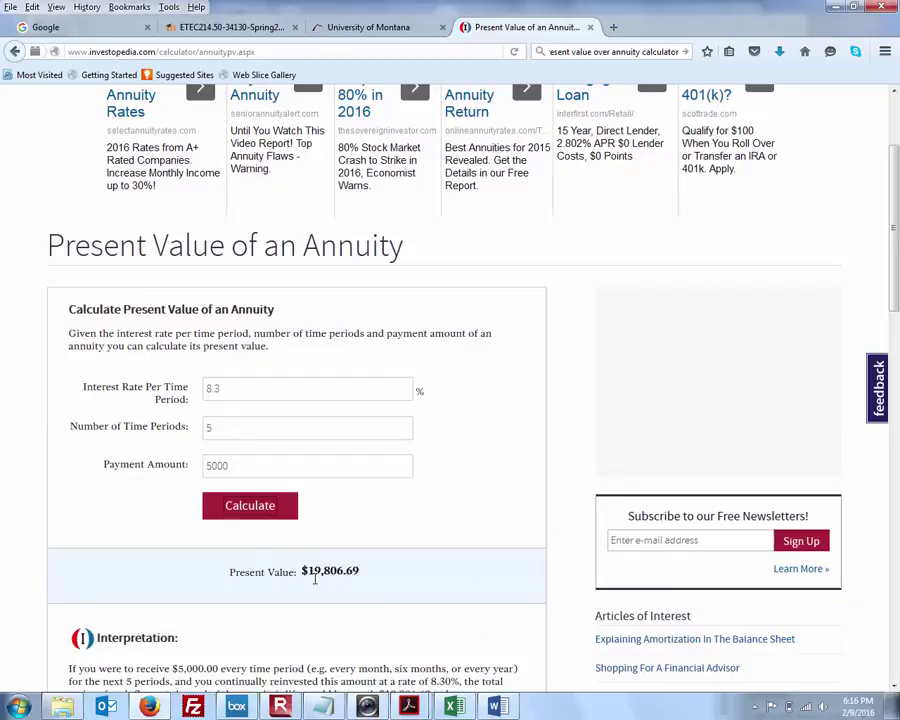
- Return to the Excel workbook, compare the revenue P/A with the calculator's result and review the formulas in F9 and D22
key("alt+Tab")
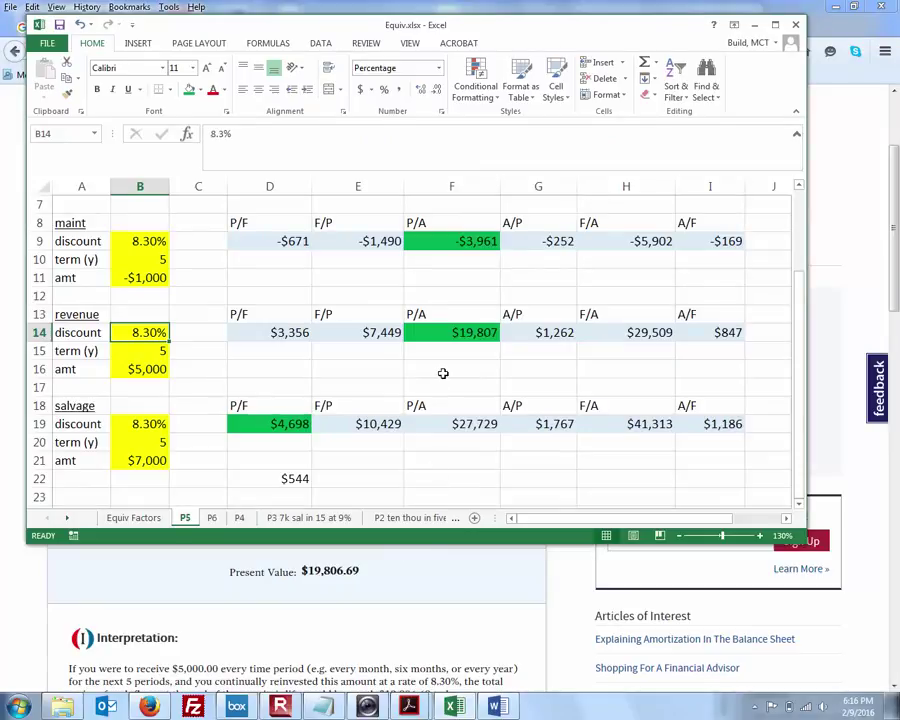
left_click(460, 243)
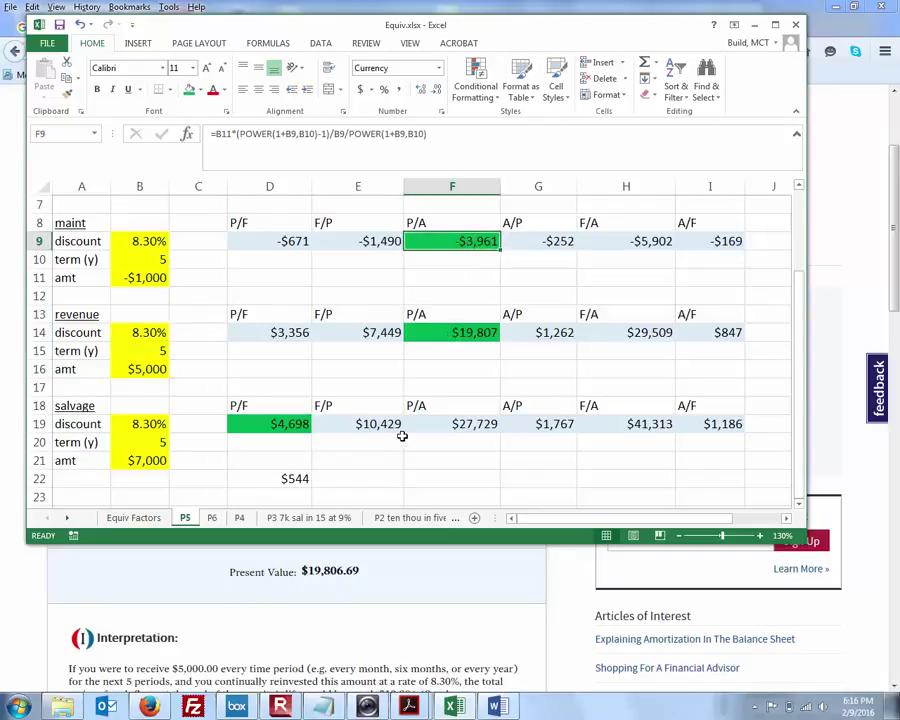
left_click(285, 479)
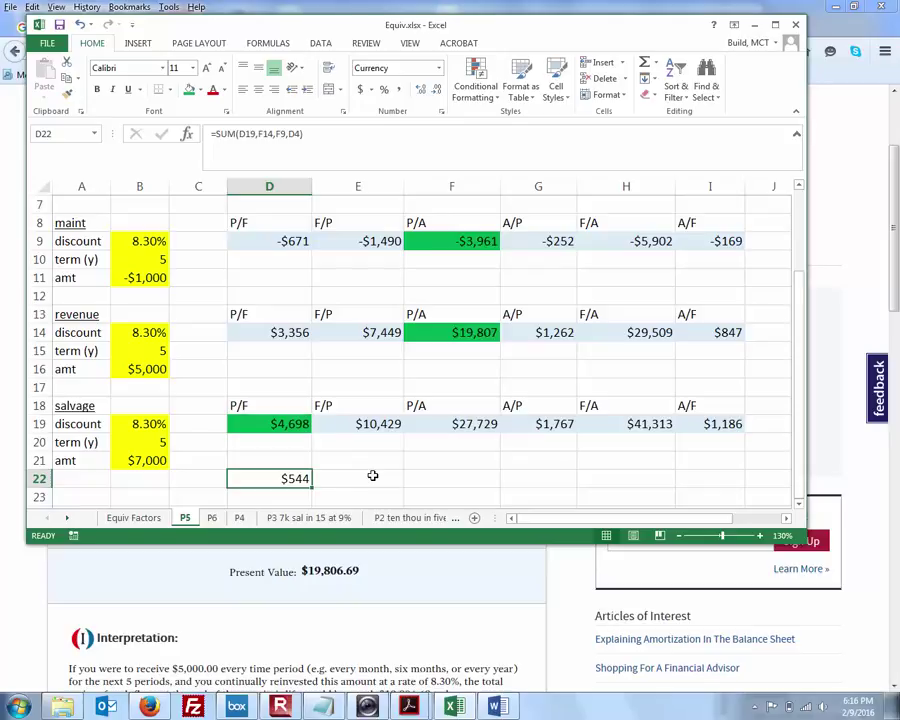
left_click(466, 240)
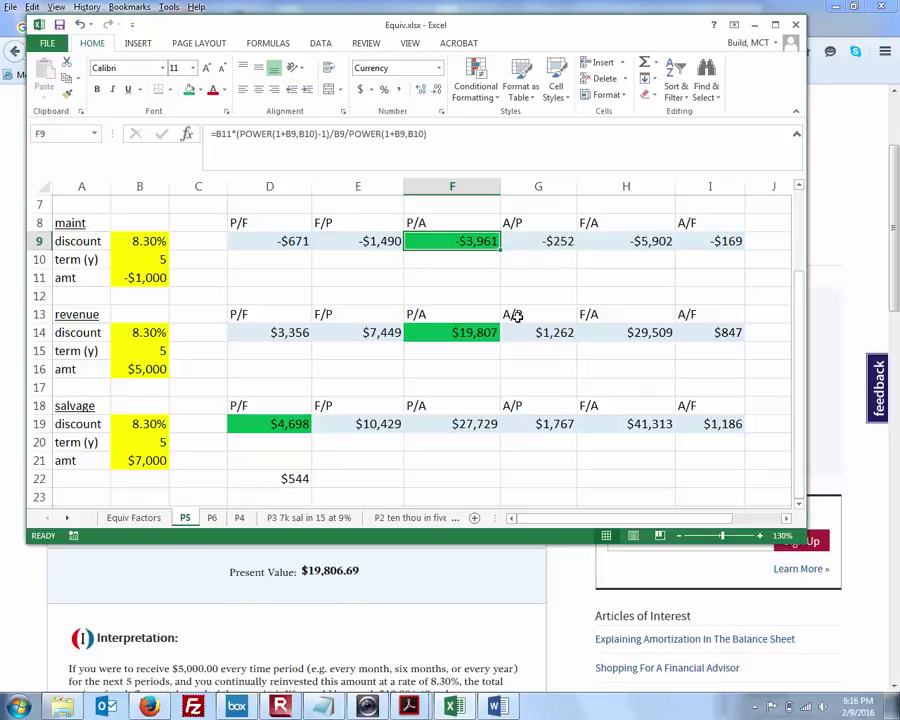
- Try a revenue amount of $4,000 in B16 to see its effect on the sum in D22, and restore it to $5,000
left_click(148, 371)
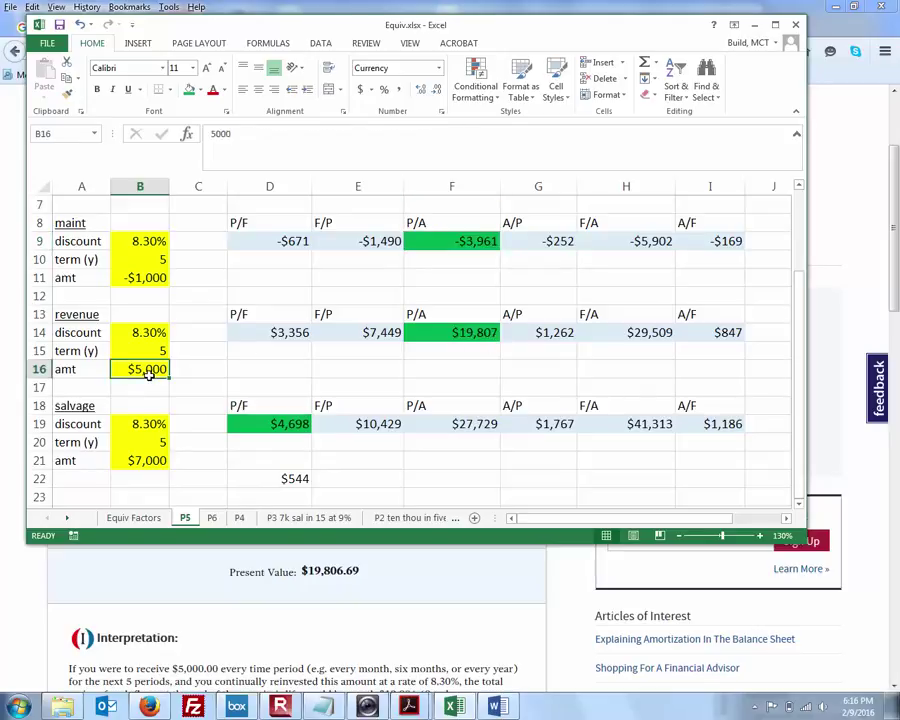
left_click(142, 278)
left_click(148, 371)
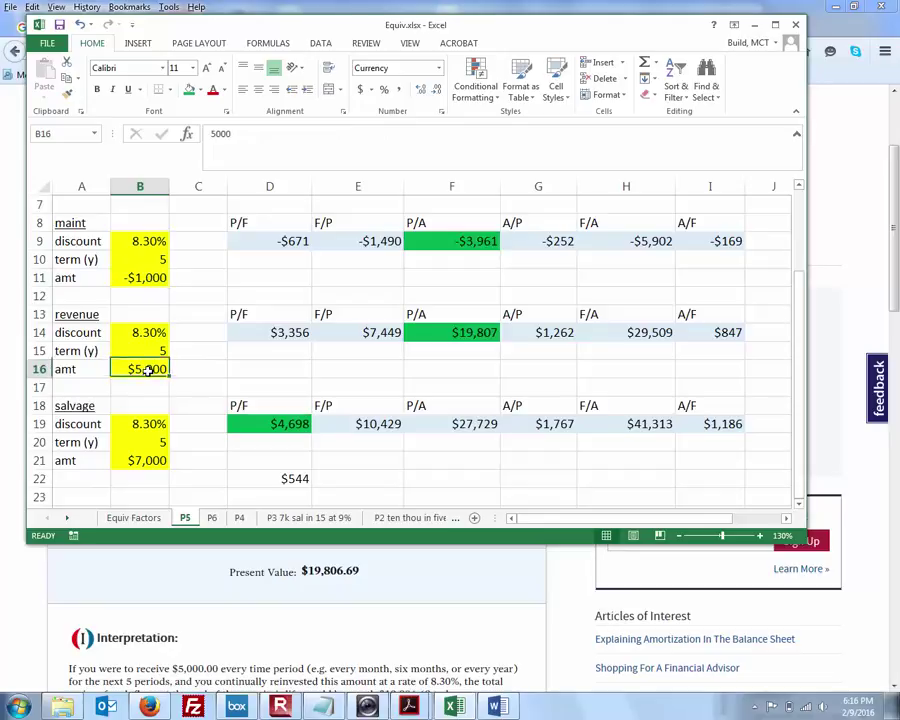
type("4000")
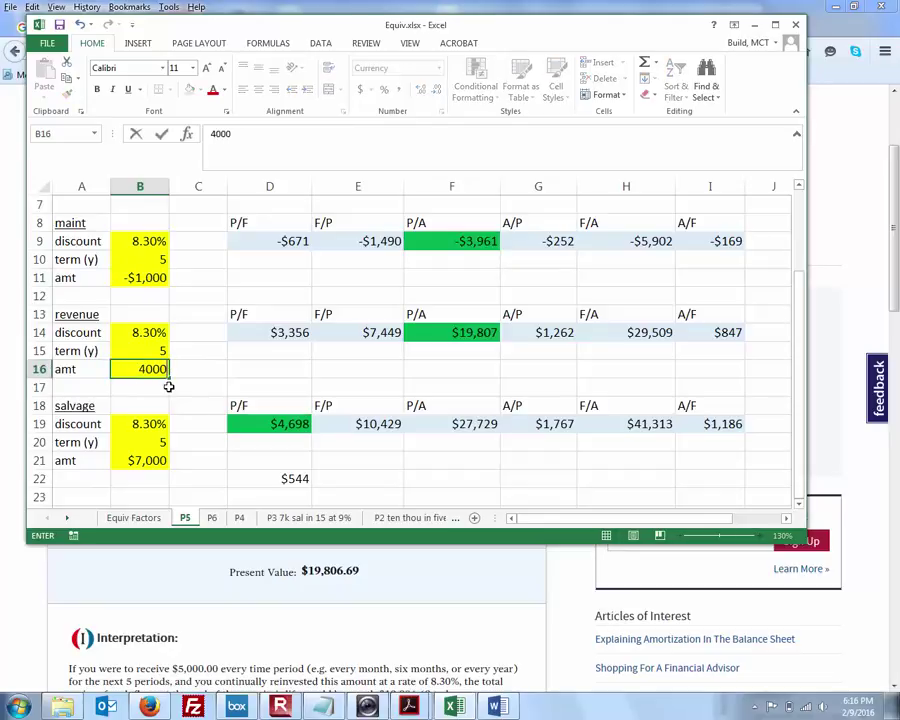
key("Return")
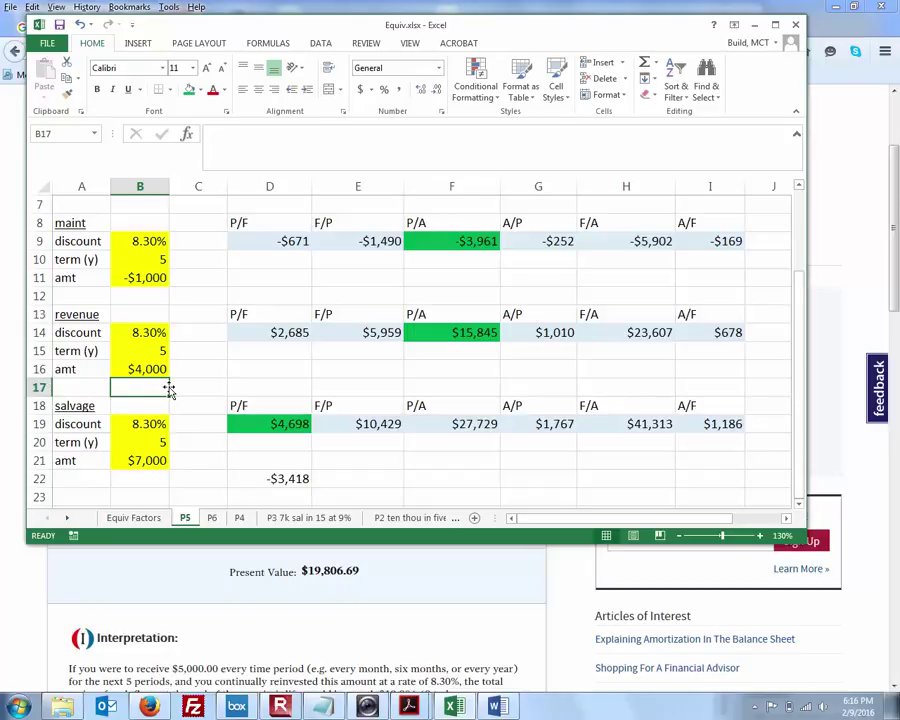
left_click(147, 370)
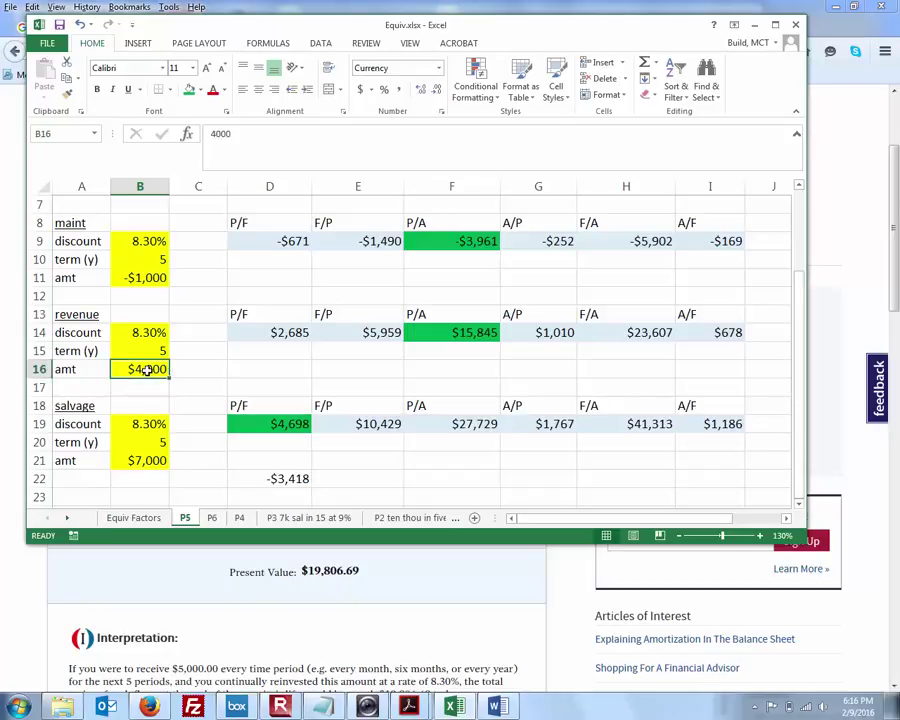
type("5000")
key("Return")
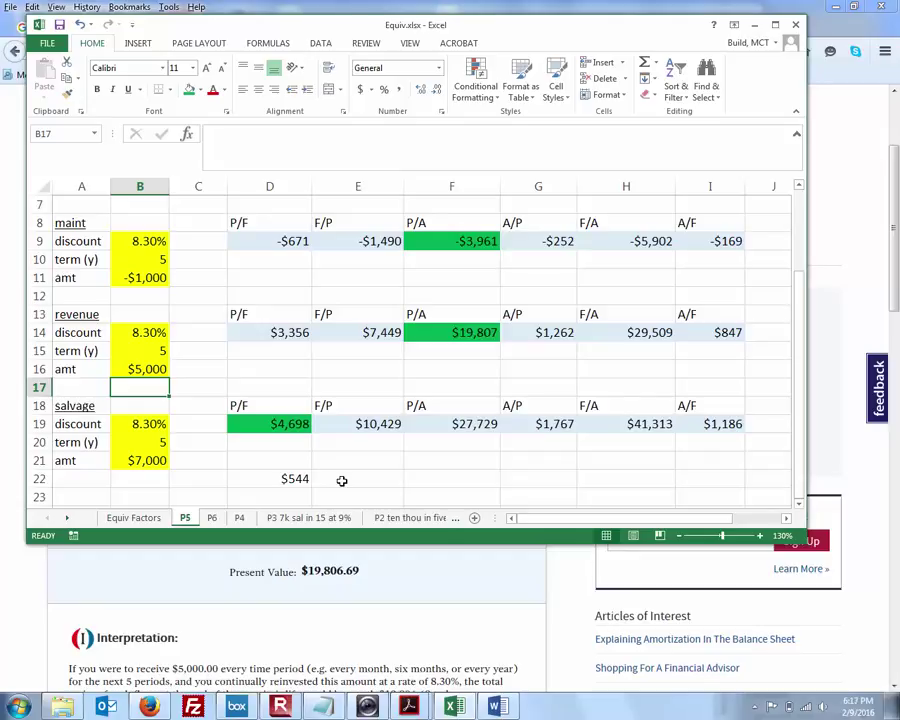
- Switch to the student's original LU2_5 PDF in Adobe Acrobat Reader and examine its input data, factor values and net present value
scroll(341, 481, "up", 2)
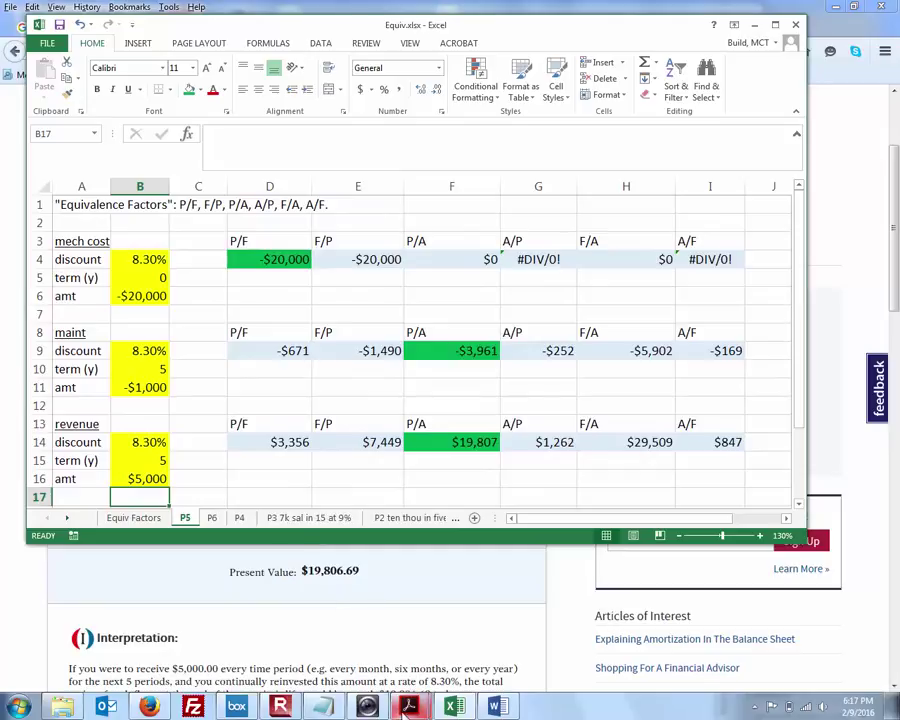
mouse_move(407, 708)
left_click(392, 641)
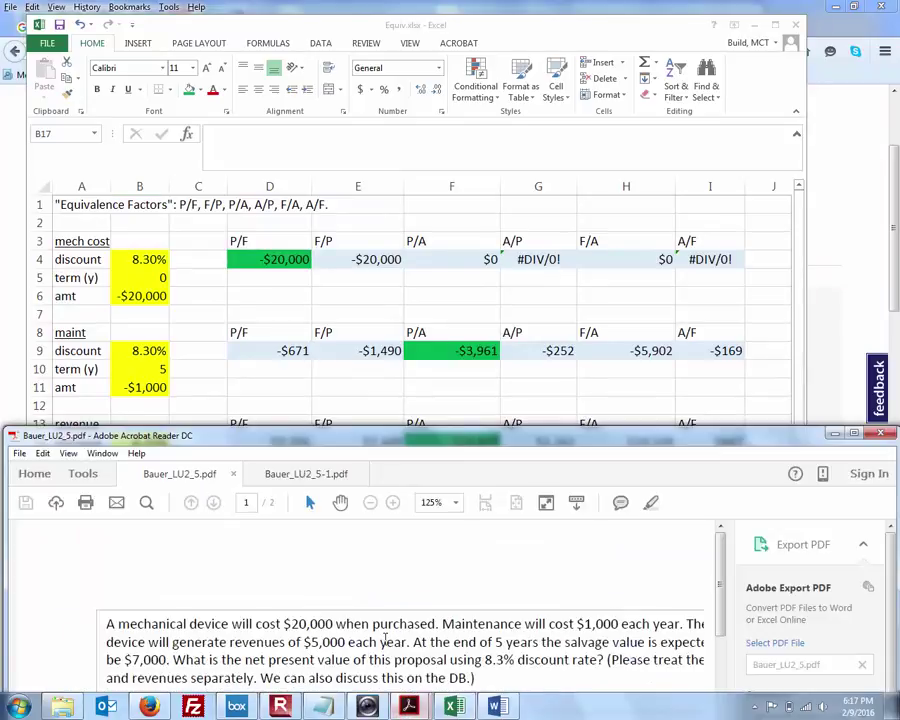
scroll(392, 630, "down", 4)
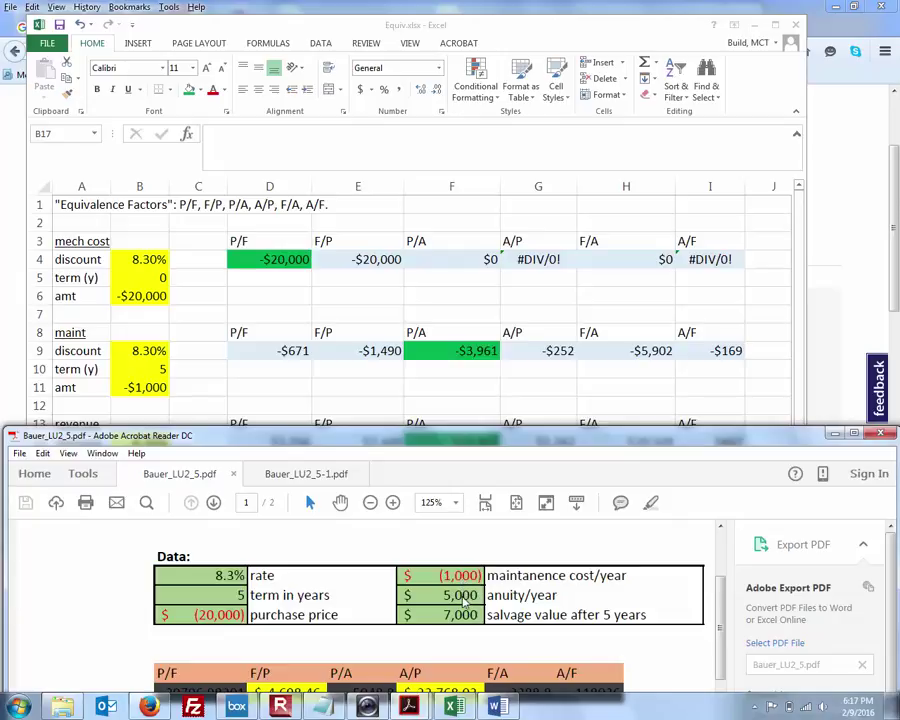
scroll(463, 598, "down", 1)
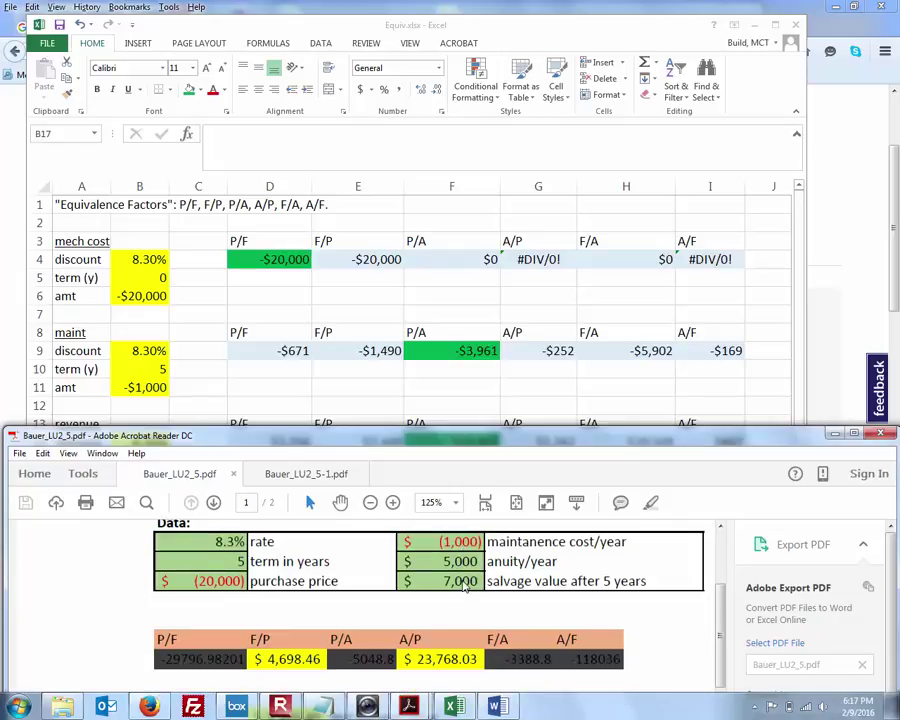
scroll(463, 588, "down", 2)
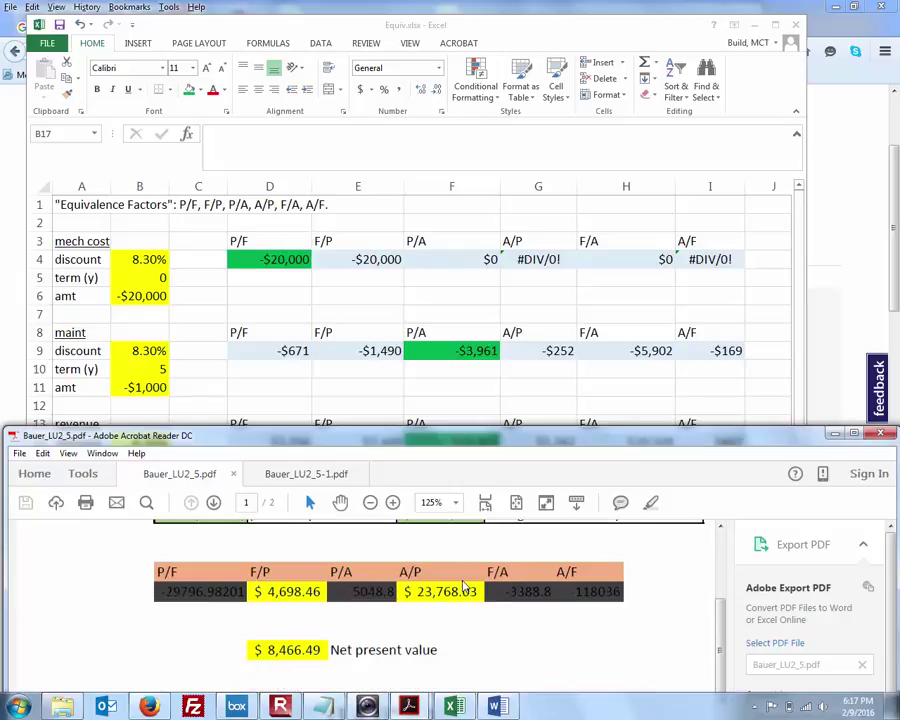
scroll(463, 588, "up", 1)
scroll(463, 587, "down", 1)
scroll(446, 634, "up", 1)
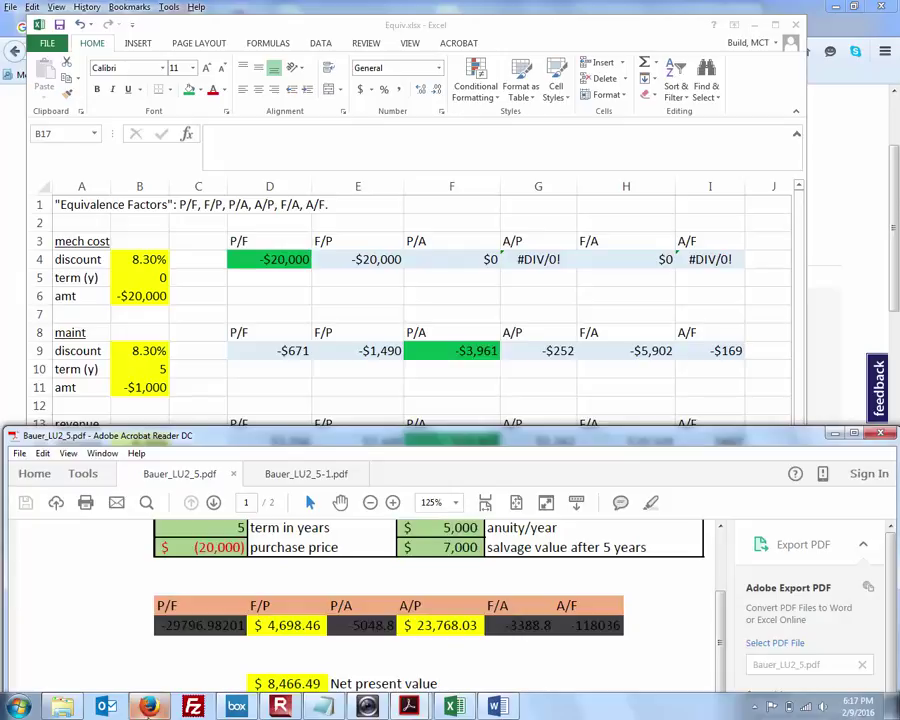
- Switch to Firefox and look through the Moodle forum discussion's posts on homework problems 5 and 6
left_click(146, 707)
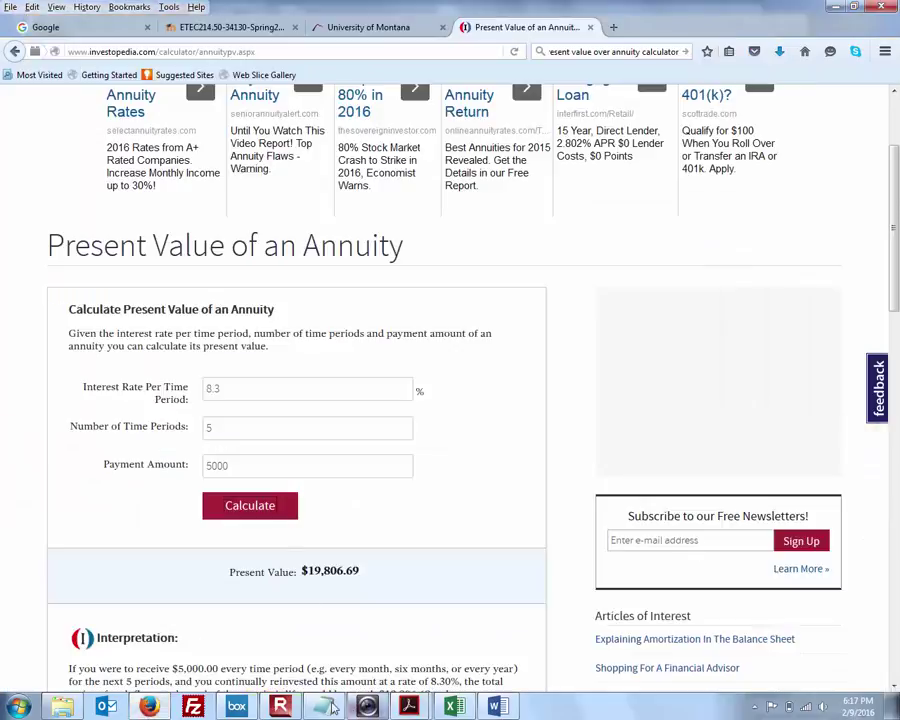
left_click(150, 707)
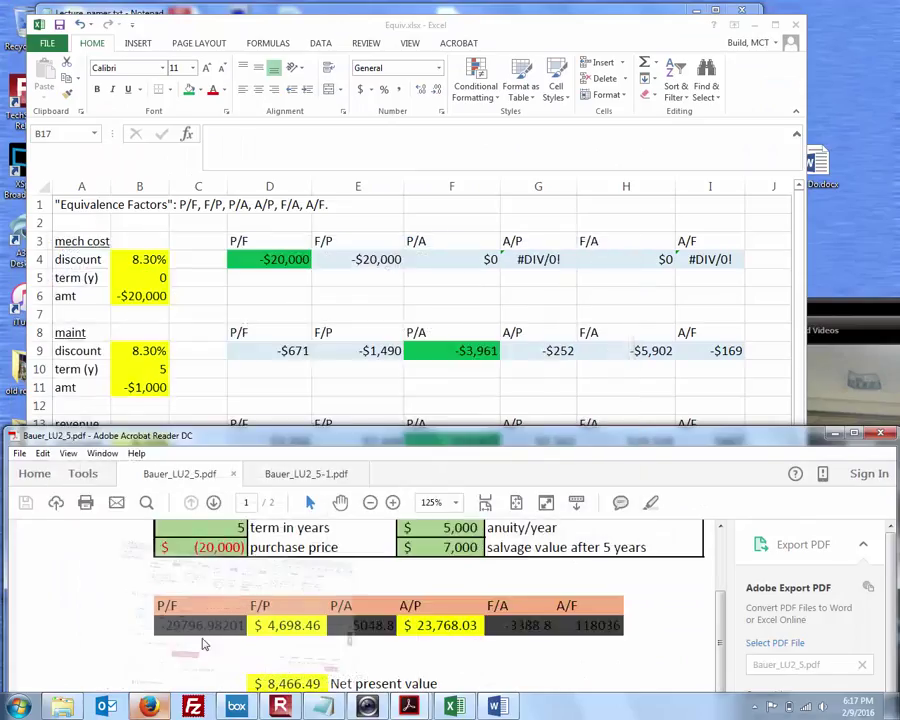
left_click(148, 707)
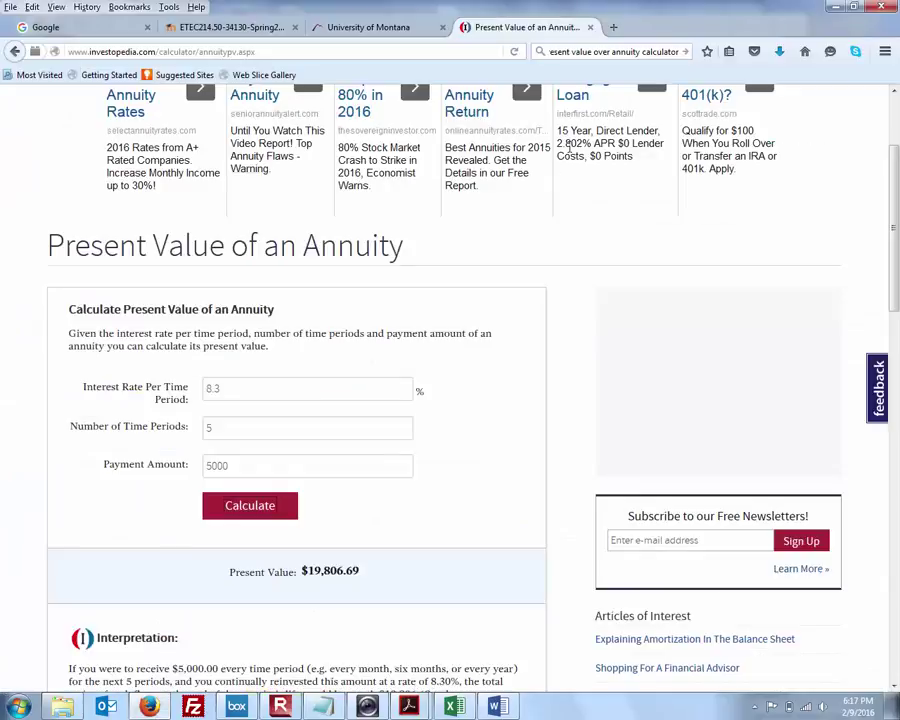
left_click(248, 28)
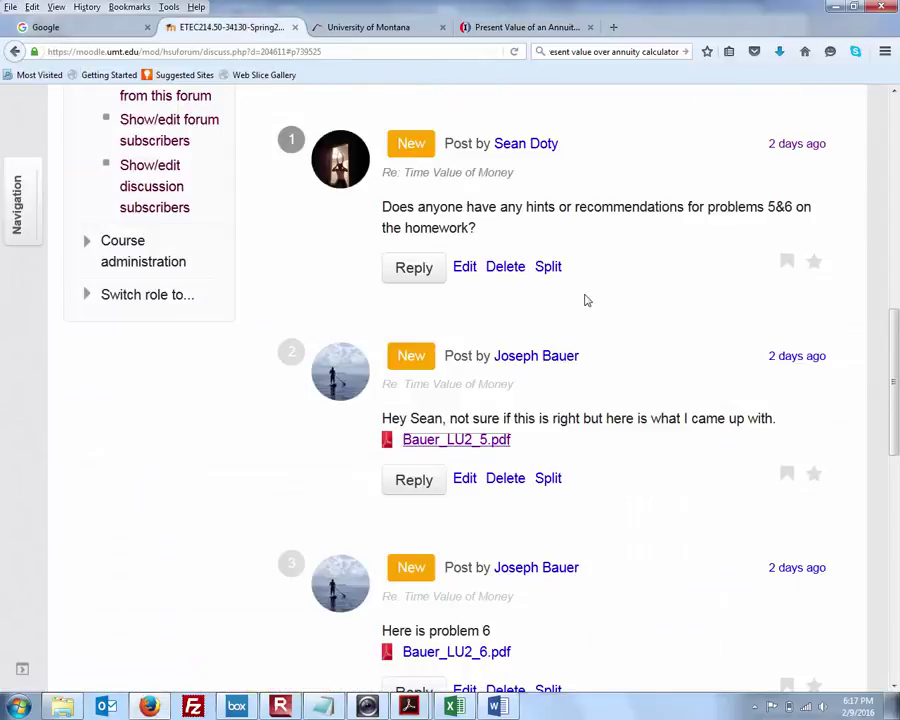
scroll(677, 357, "down", 5)
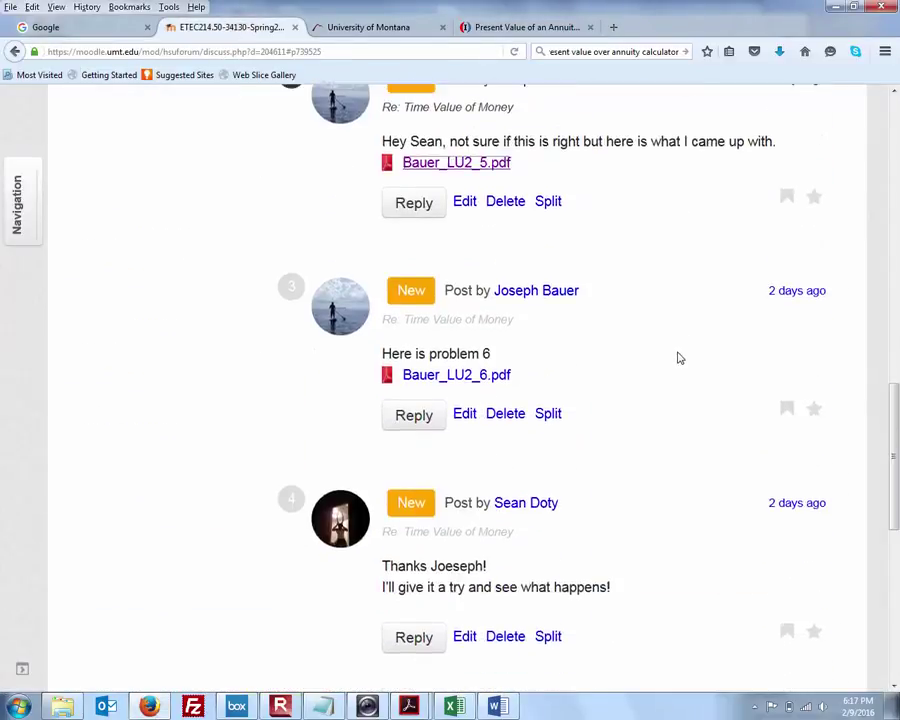
- Switch to the student's questions document in Word and review the #5 upfront cost, maintenance, revenues and salvage lines one by one
left_click(493, 707)
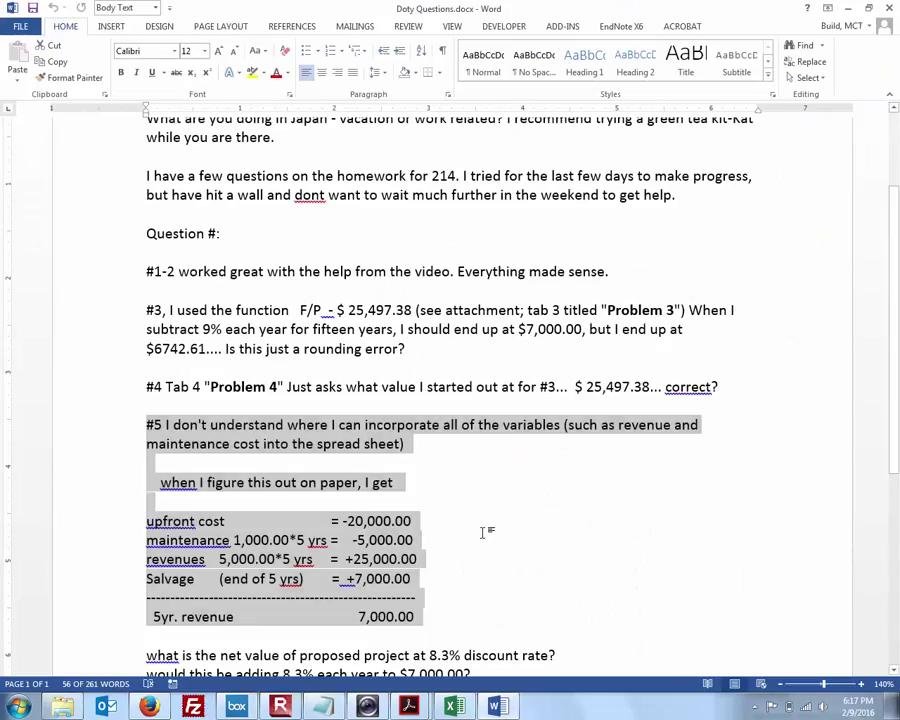
left_click(483, 539)
scroll(483, 536, "down", 3)
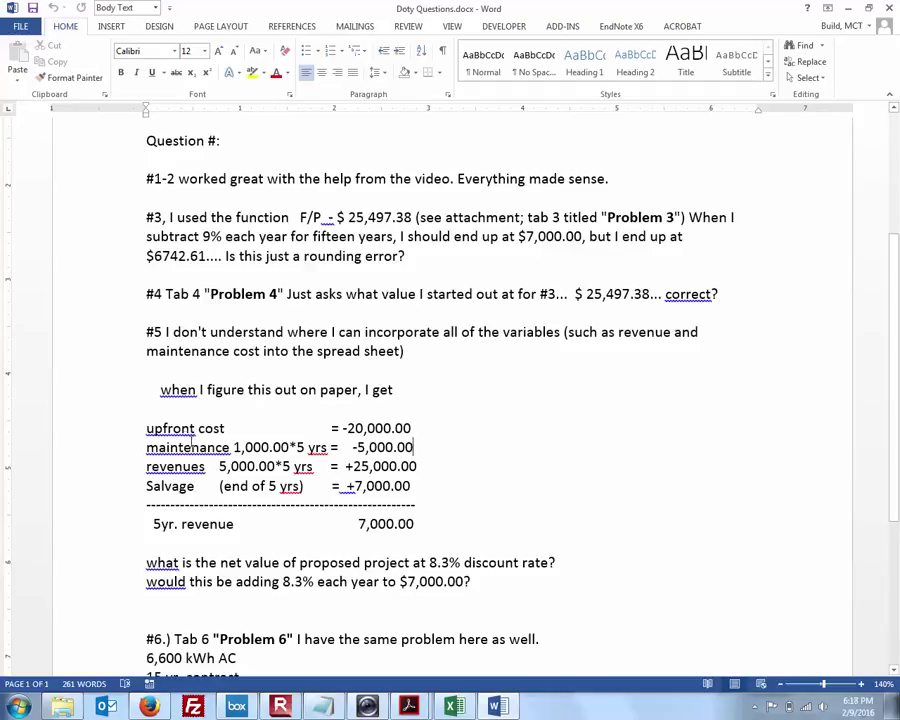
left_click_drag(146, 428, 412, 428)
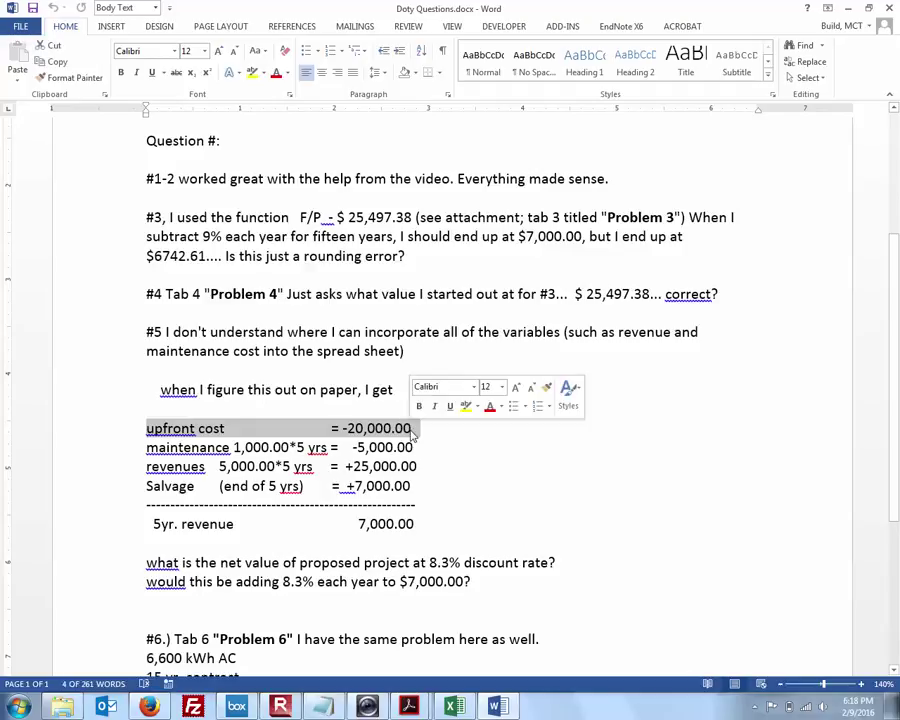
left_click_drag(146, 448, 412, 447)
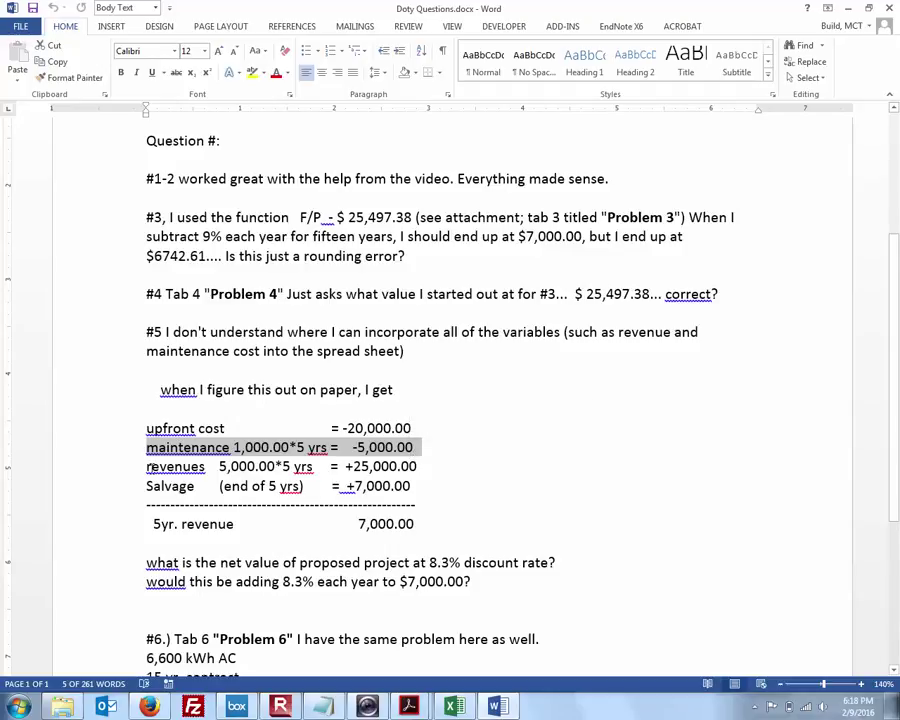
left_click_drag(146, 466, 419, 466)
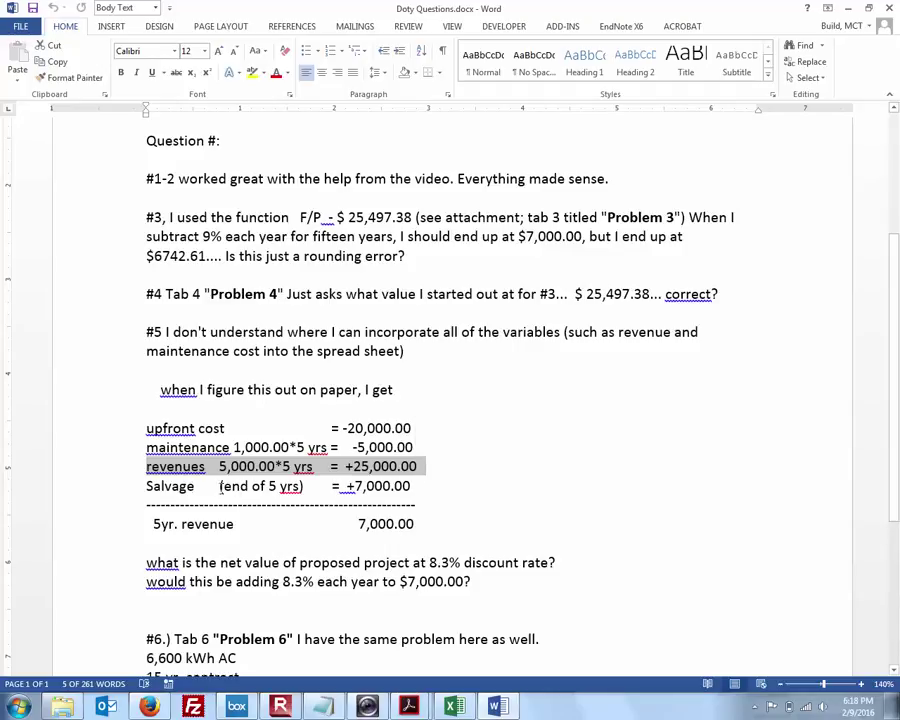
left_click_drag(147, 486, 410, 487)
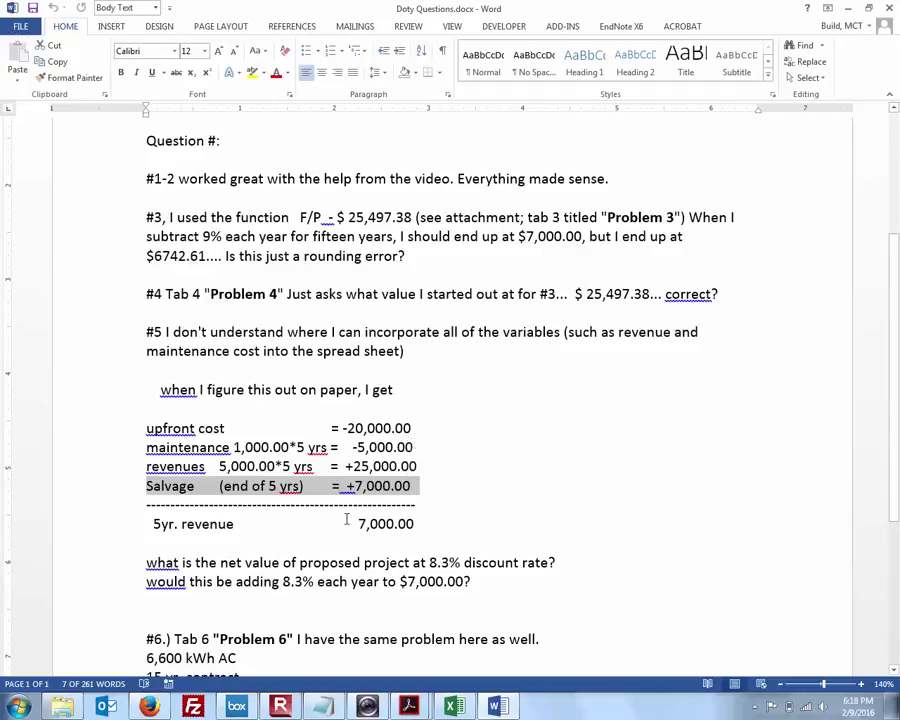
- Return to the Excel workbook and enlarge its window so the P5 worksheet shows the rows down to the sum in D22
left_click(452, 707)
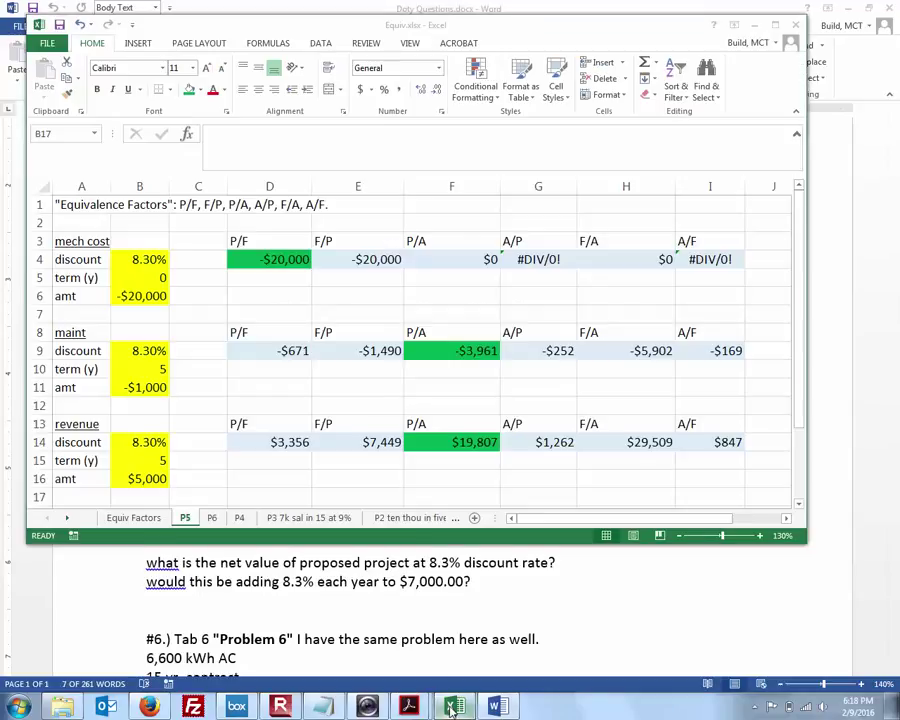
left_click(282, 442)
scroll(292, 444, "down", 1)
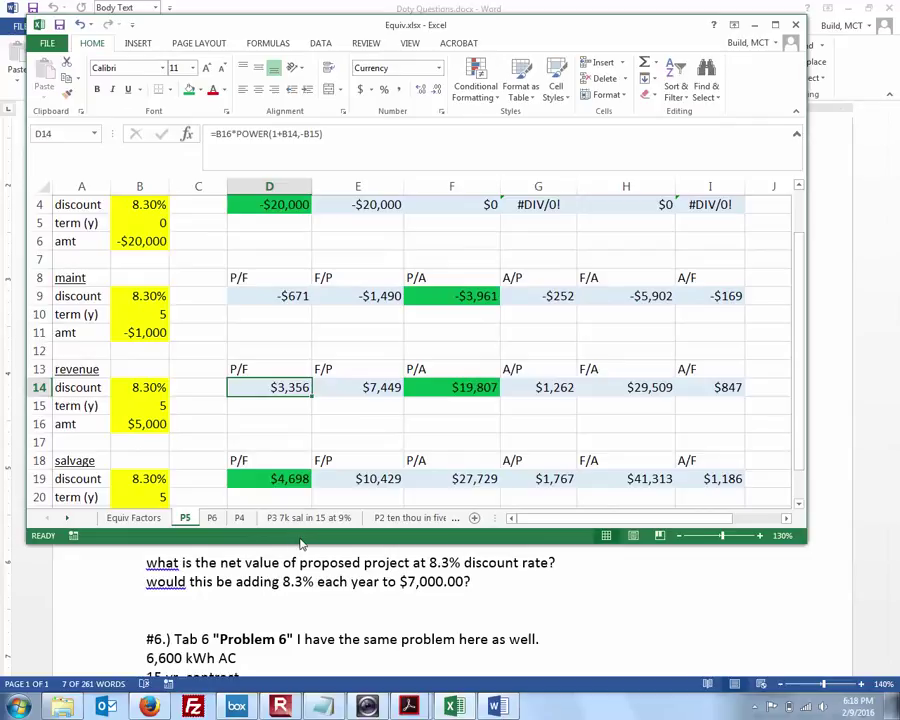
left_click(303, 562)
left_click_drag(303, 545, 310, 648)
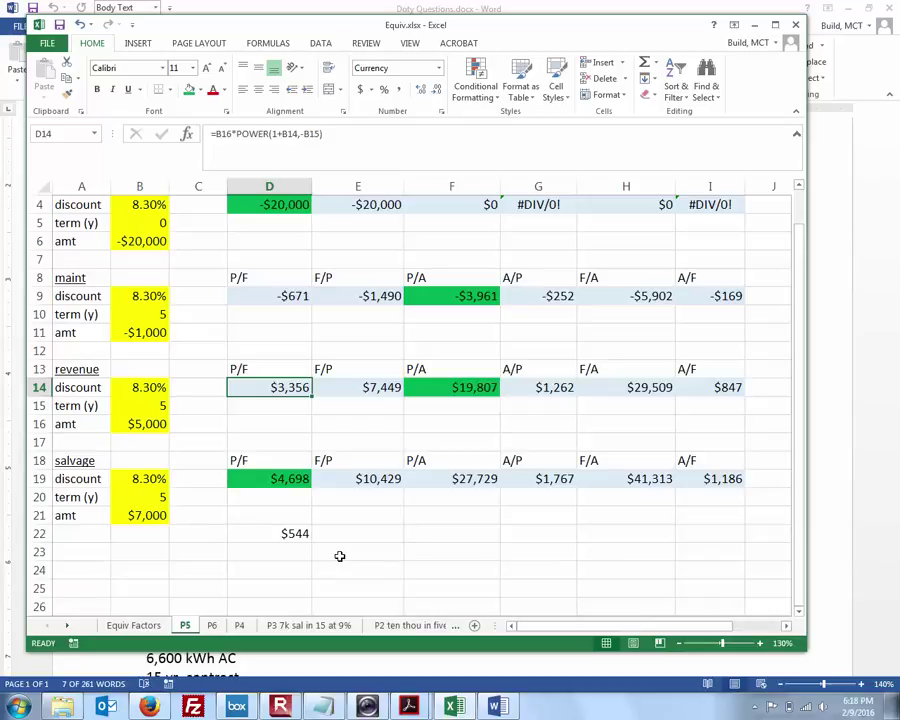
- Review the formulas in D22 and D4, the mech cost amount in B6, and the cells that the D22 sum references
left_click(291, 533)
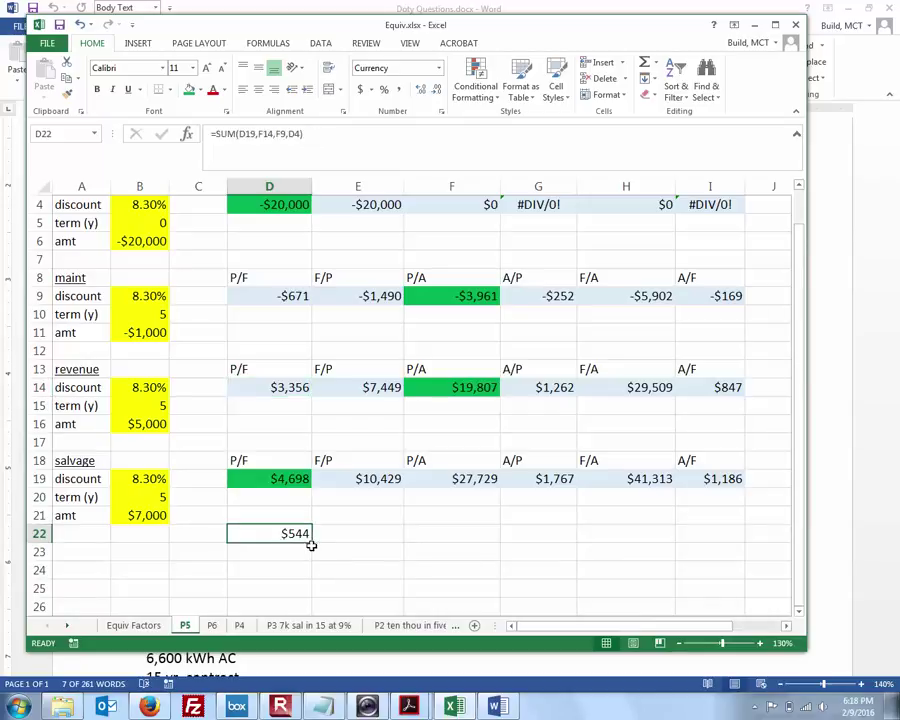
left_click(266, 206)
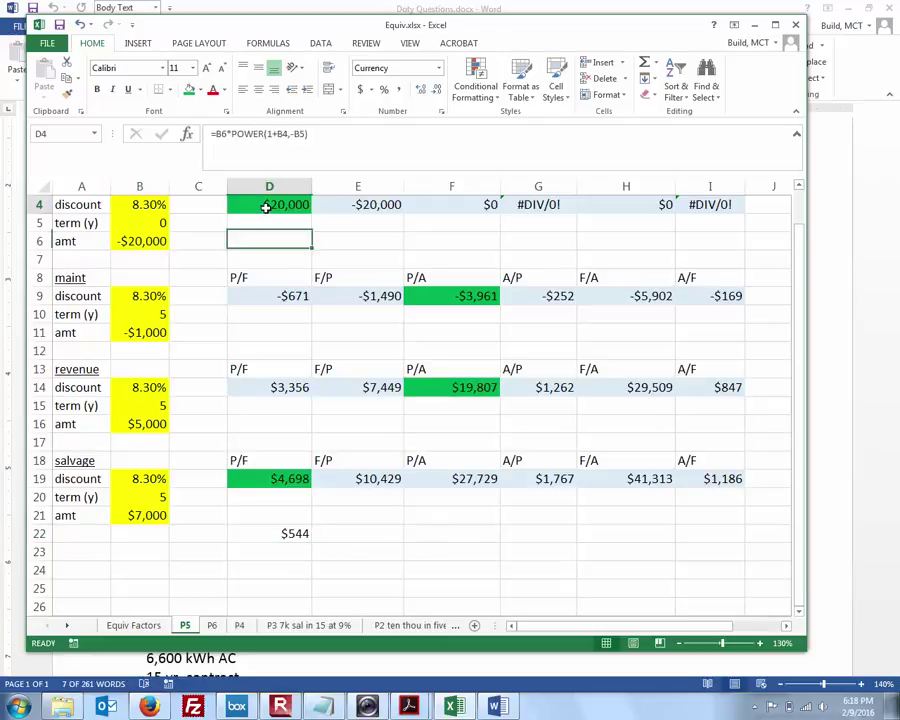
left_click(135, 240)
double_click(288, 532)
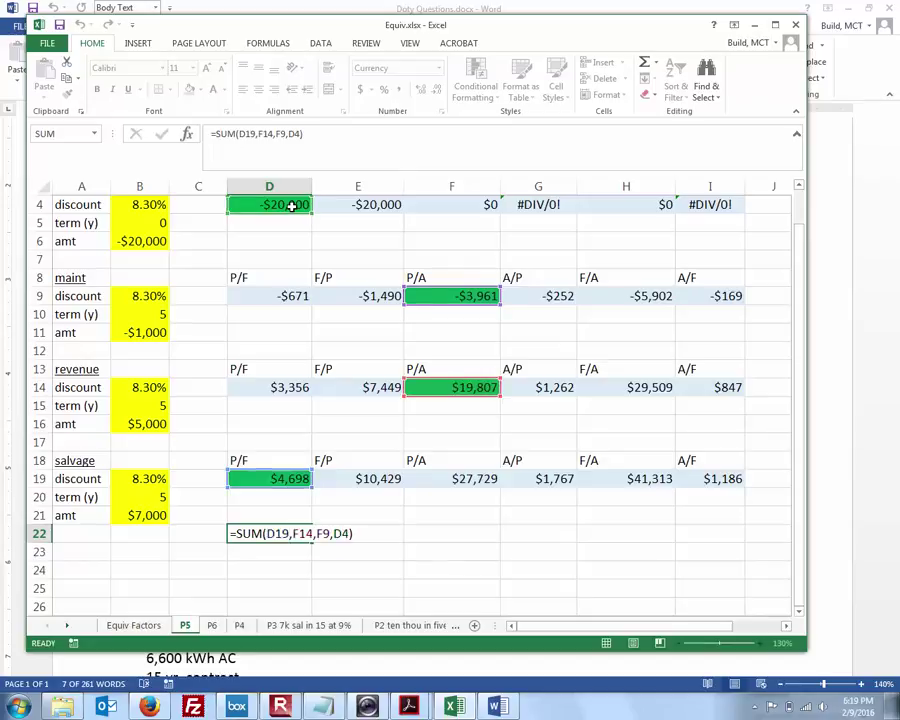
key("Return")
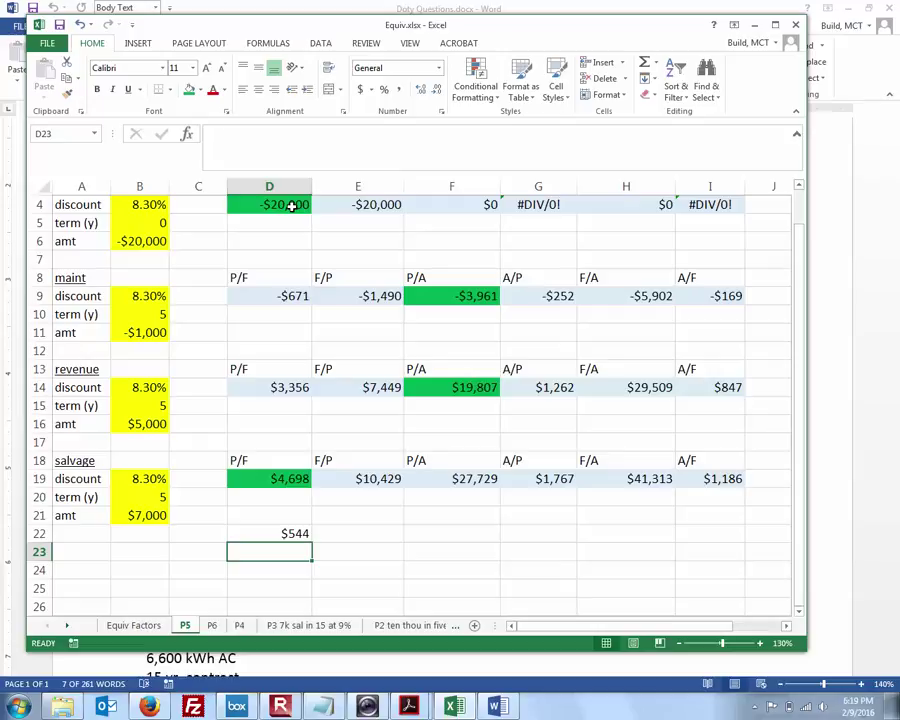
left_click(368, 708)
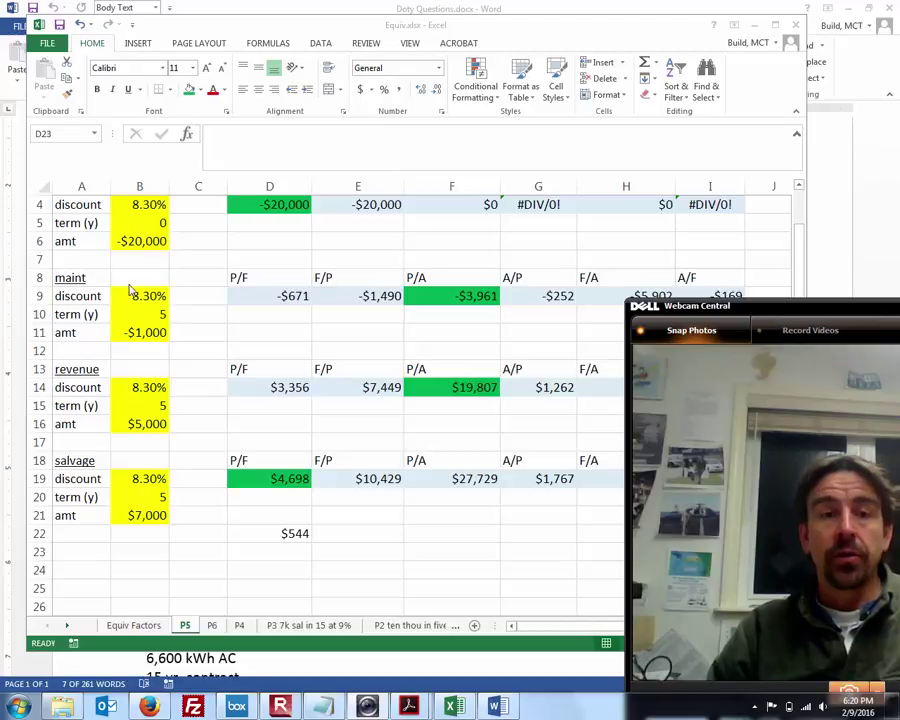
left_click(157, 318)
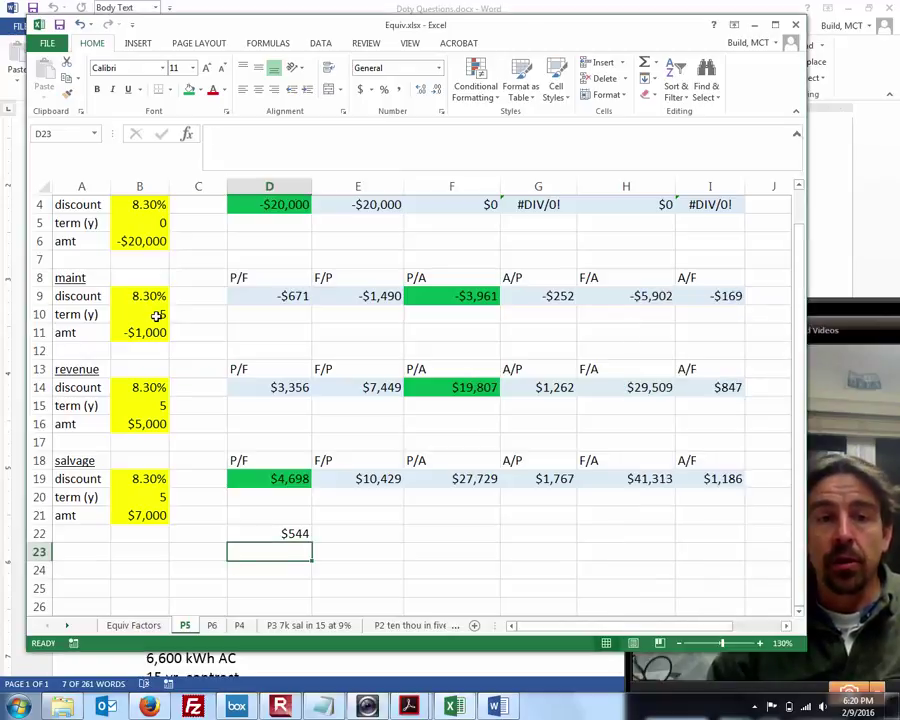
- Try a 10-year term for maintenance, revenue and salvage in B10, B15 and B20, and check the sum in D22
left_click(157, 316)
type("10")
key("Return")
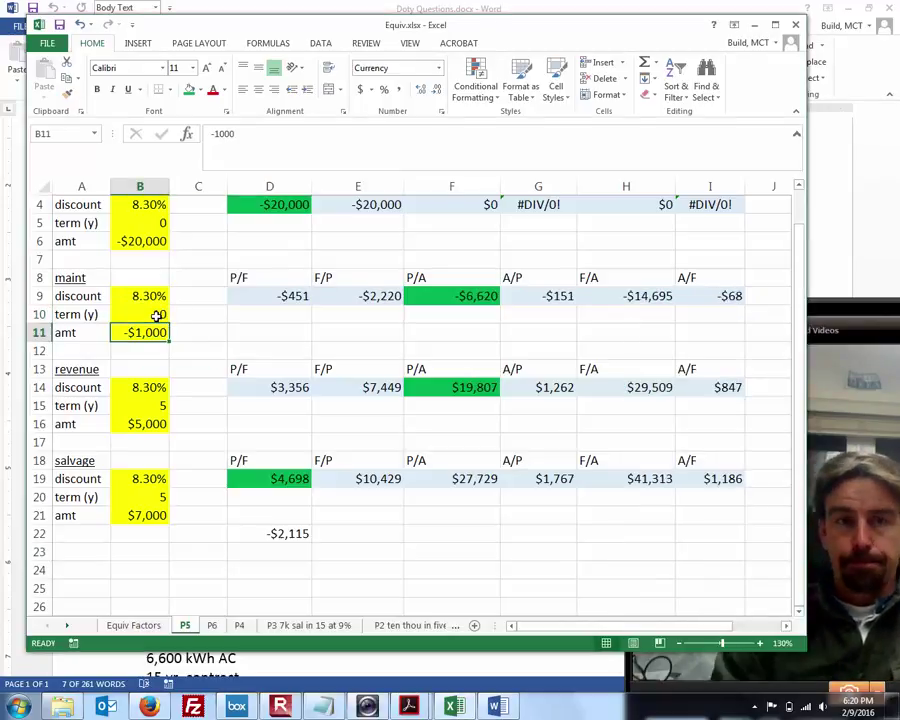
left_click(135, 402)
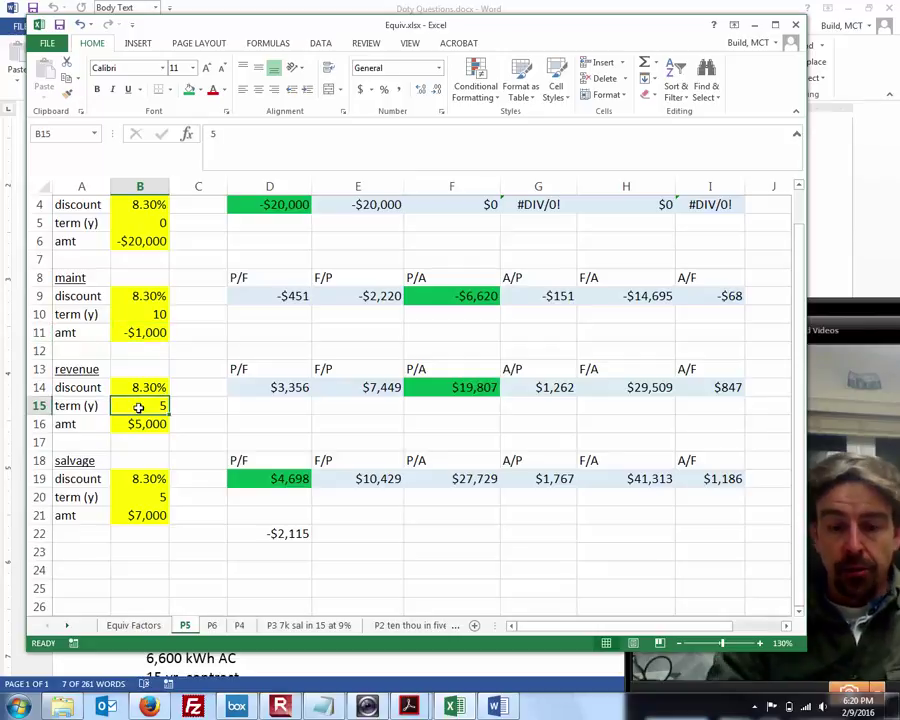
type("10")
key("Return")
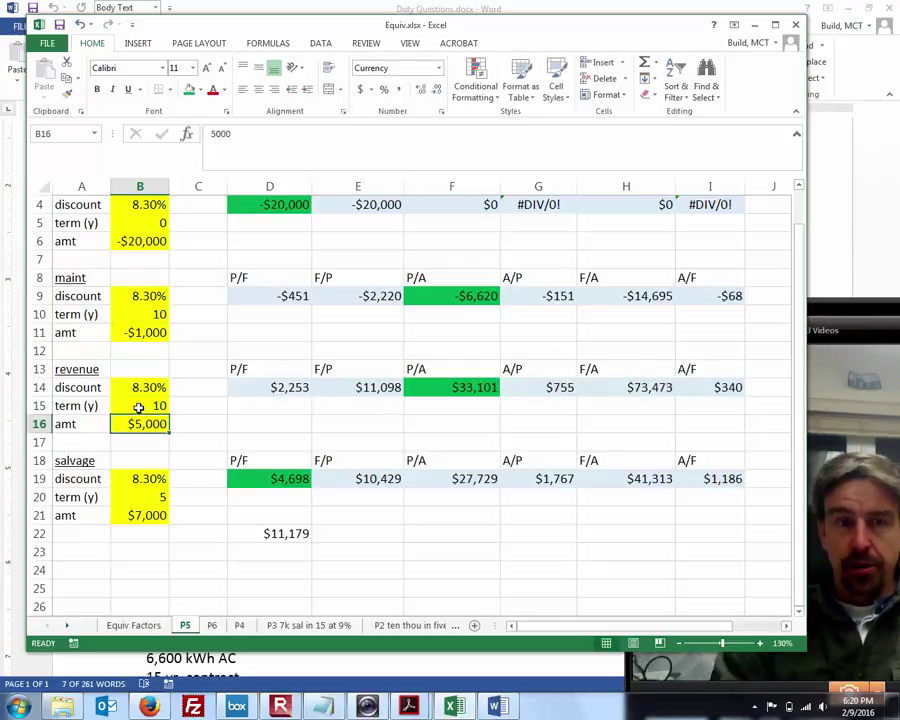
left_click(158, 500)
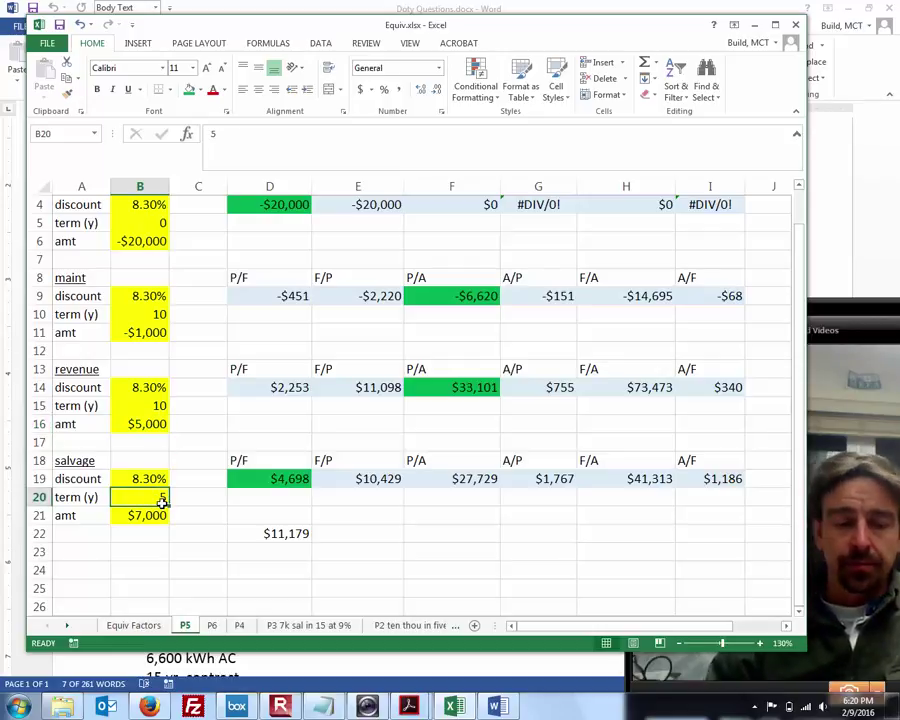
type("10")
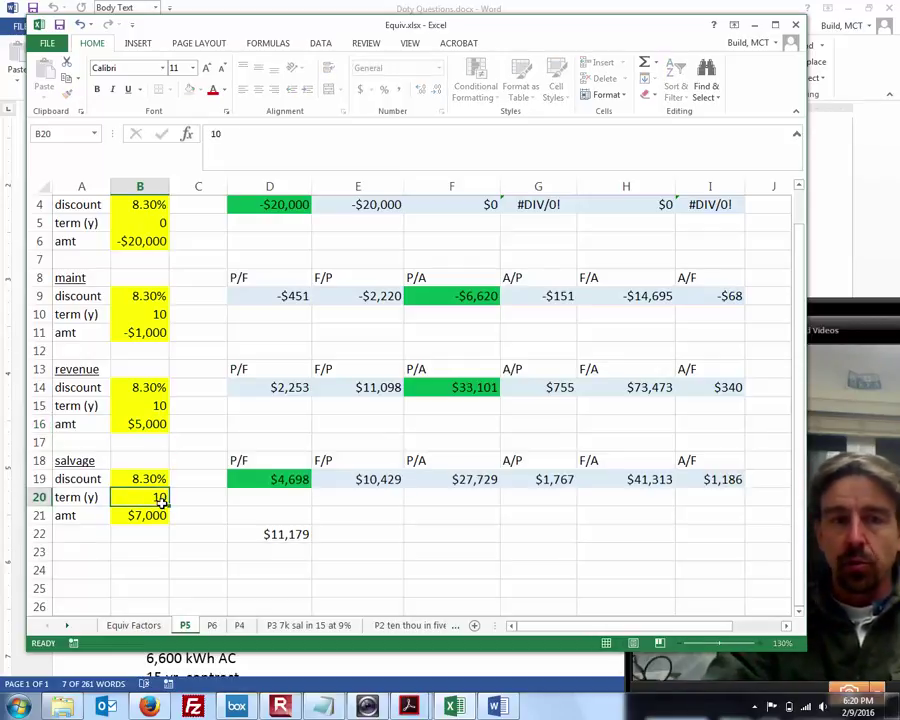
key("Return")
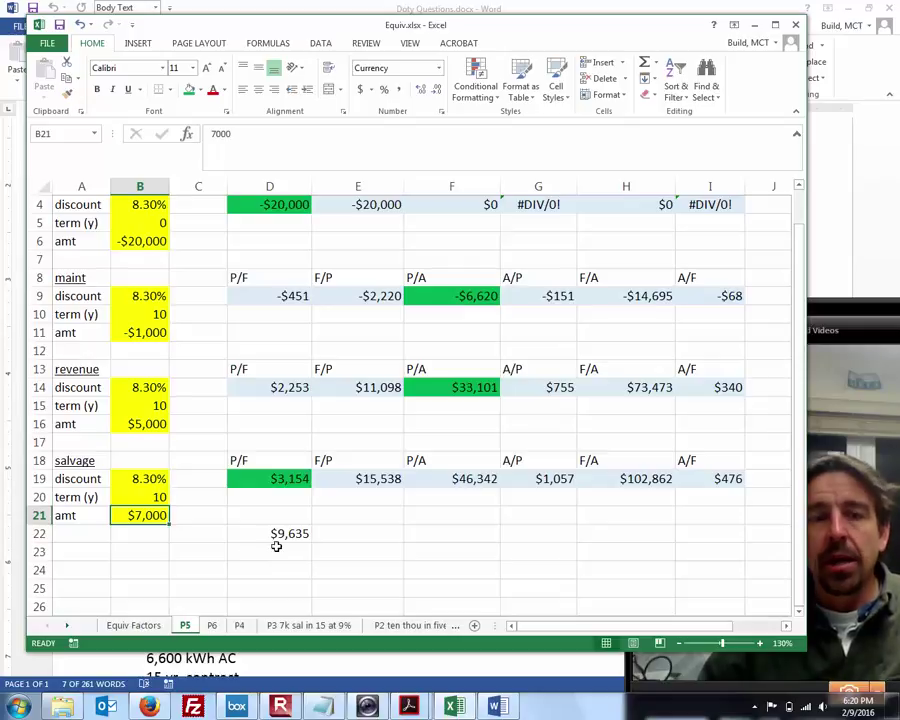
left_click(284, 535)
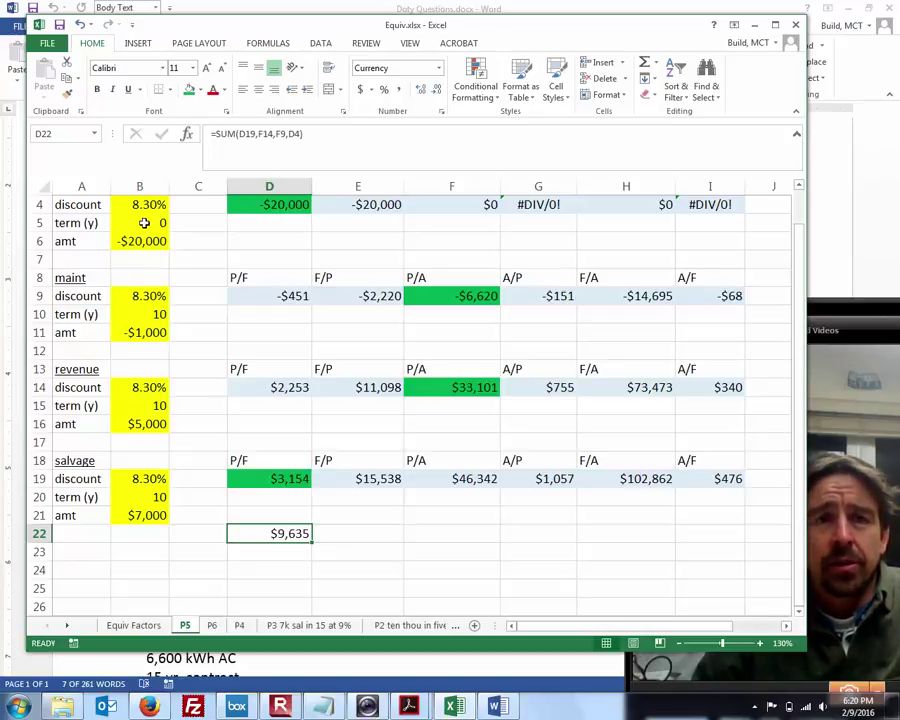
- Restore the maintenance, revenue and salvage terms in B10, B15 and B20 to 5 years
left_click(155, 316)
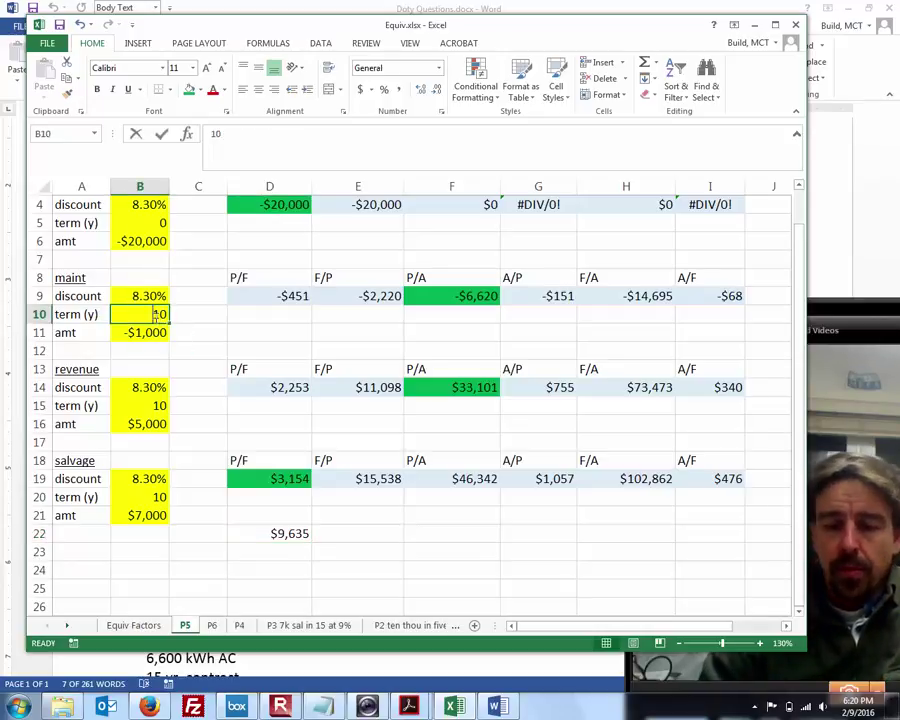
type("5")
key("Return")
key("Return")
key("Return")
key("Return")
key("Return")
type("5")
key("Return")
key("Return")
key("Return")
key("Return")
key("Return")
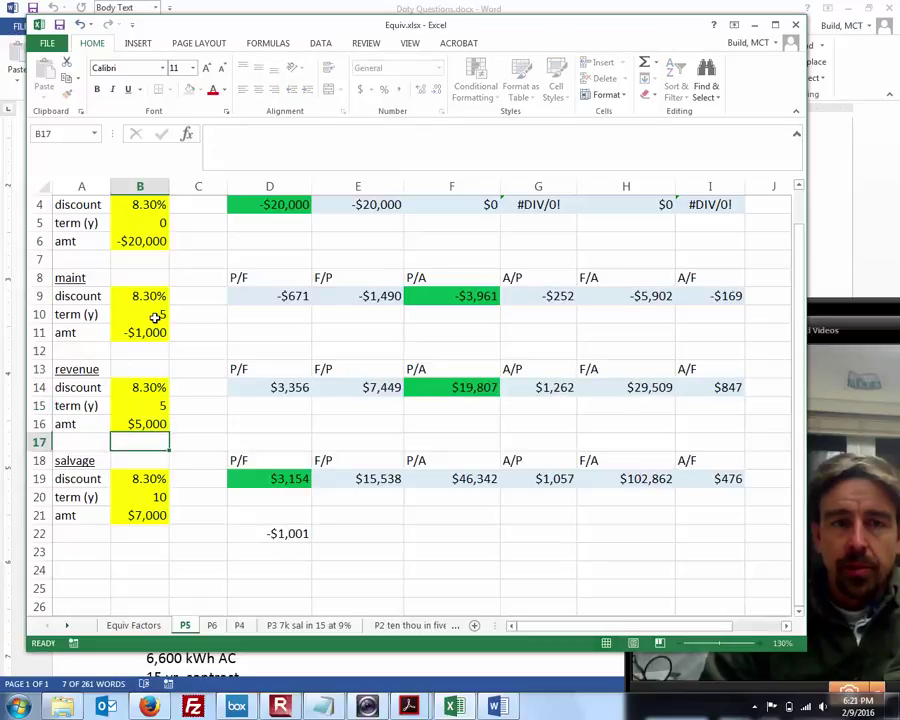
type("5")
key("Return")
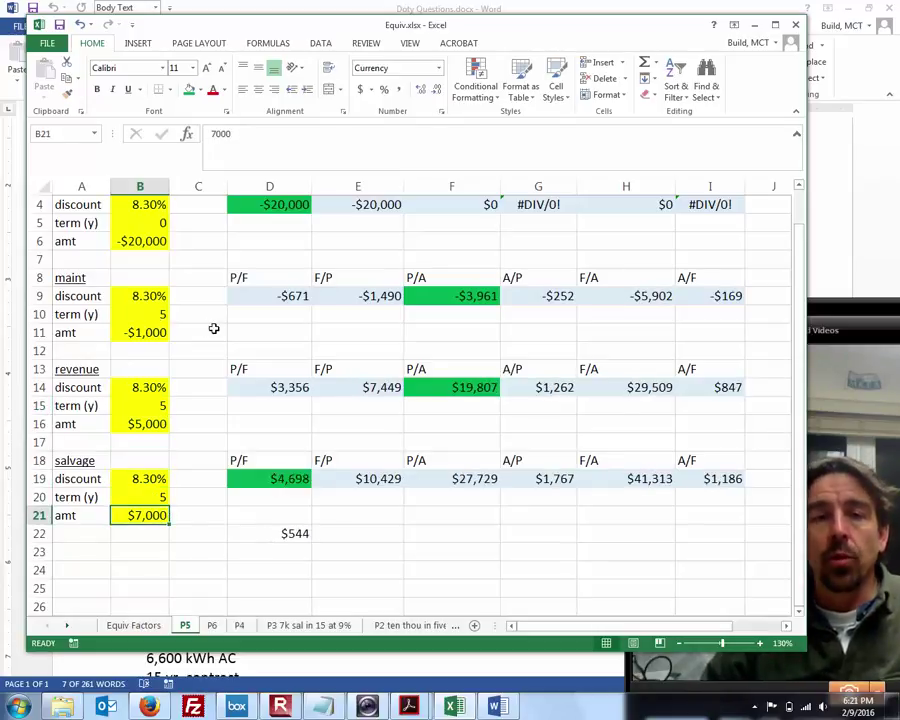
- Review the four P5 cash flow blocks, including the revenue amount with its P/A formula and the salvage amount with its P/F formula
scroll(213, 328, "up", 1)
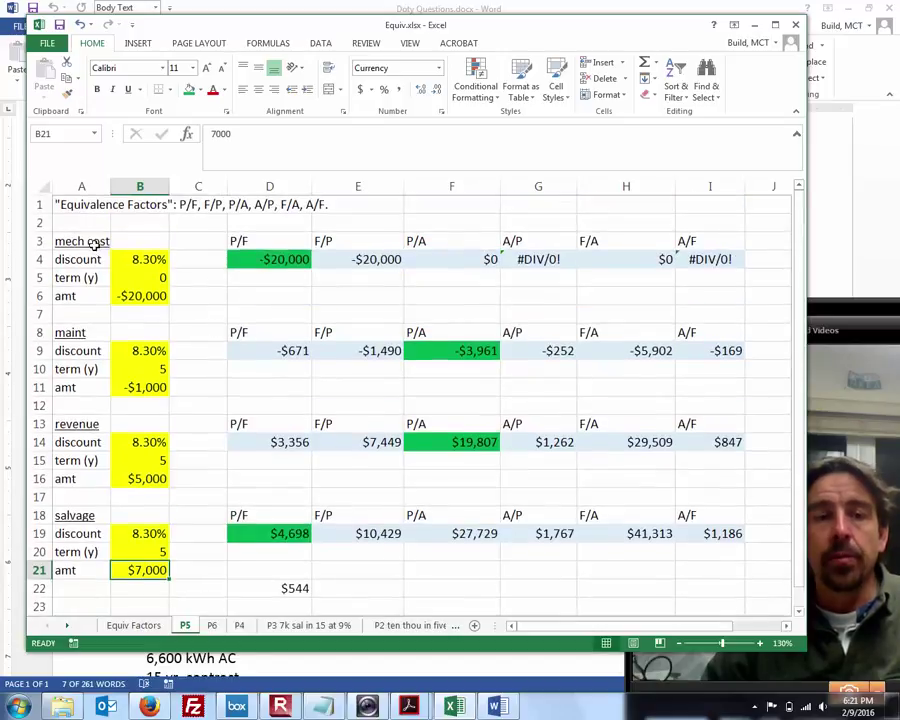
left_click(92, 241)
left_click(86, 332)
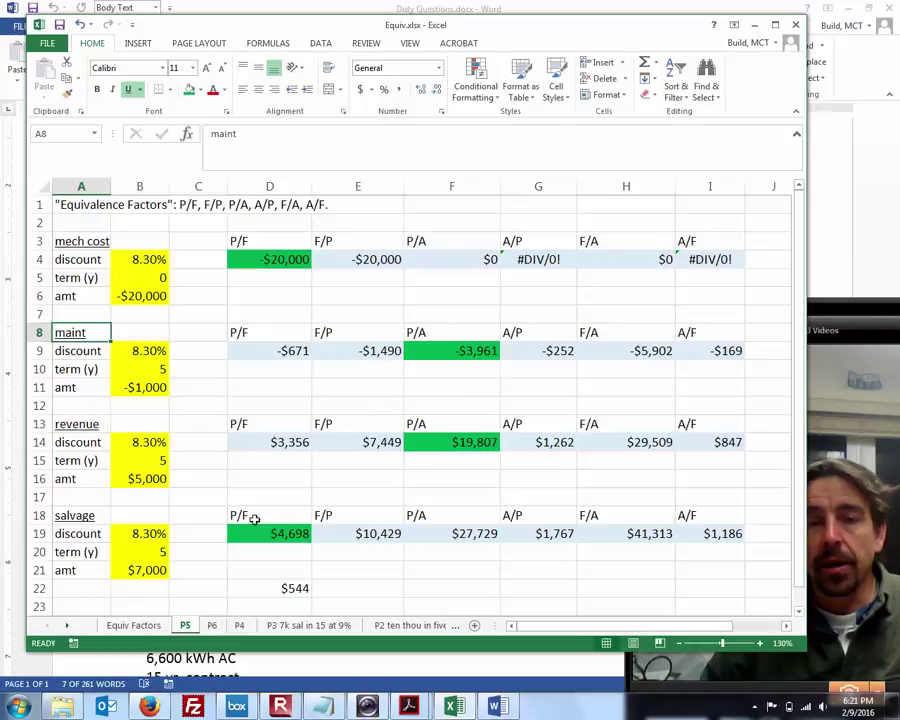
left_click(152, 478)
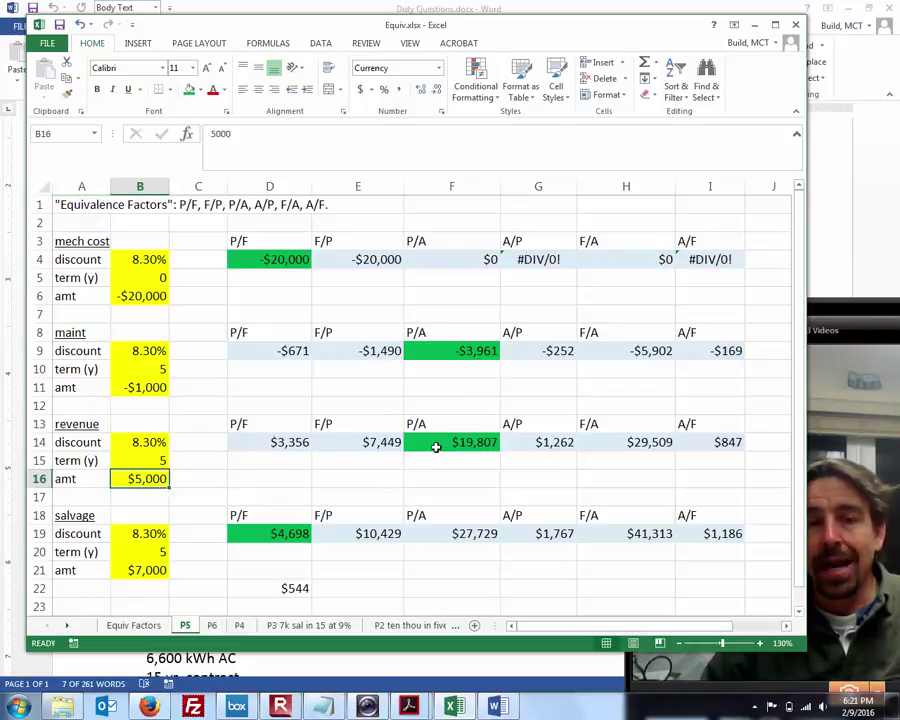
left_click(436, 447)
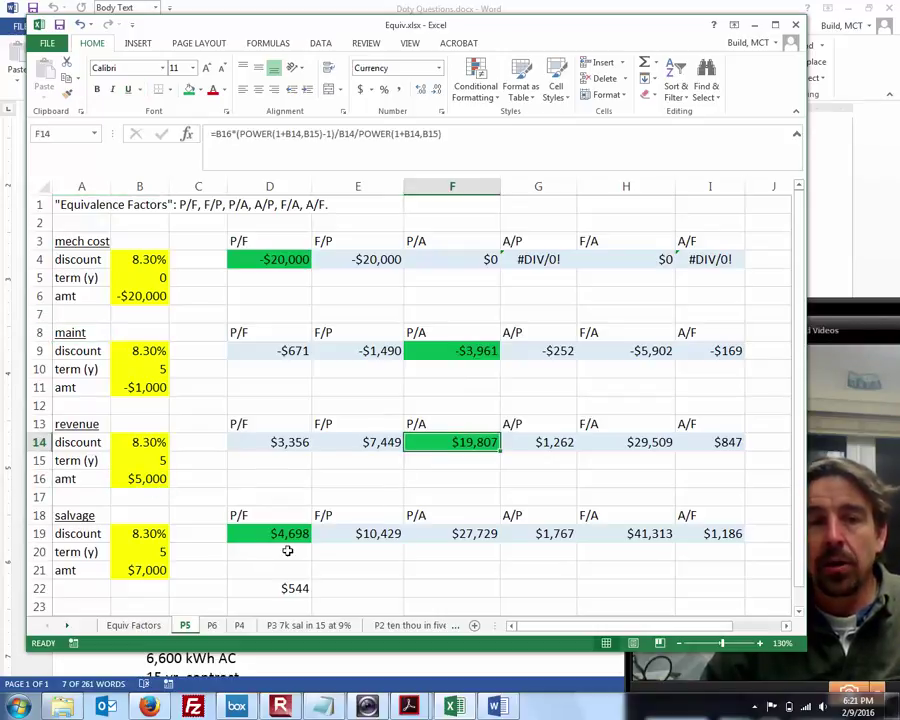
left_click(149, 572)
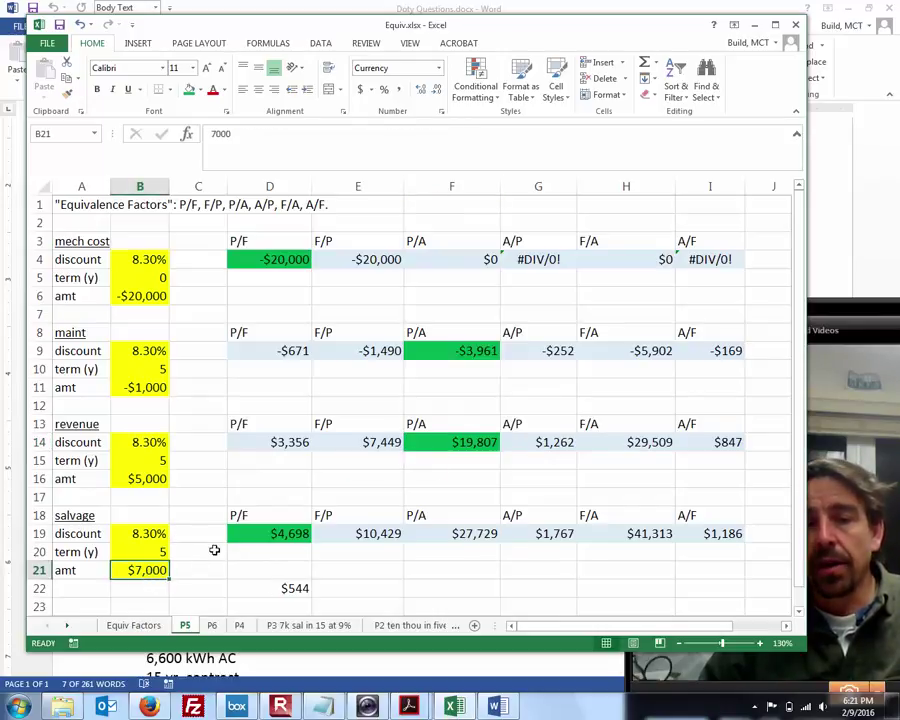
left_click(267, 533)
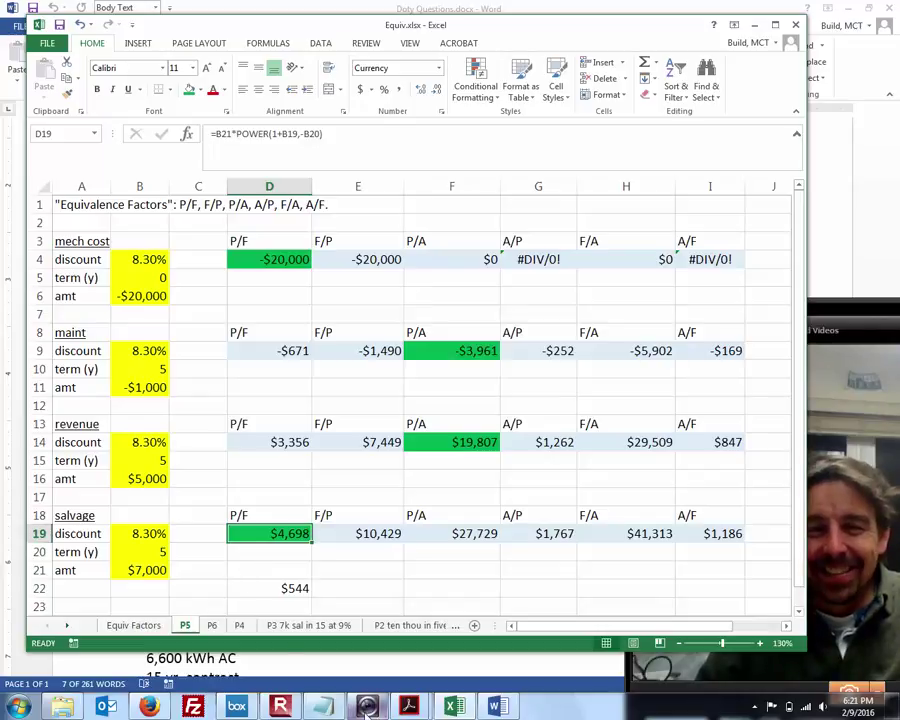
left_click(281, 708)
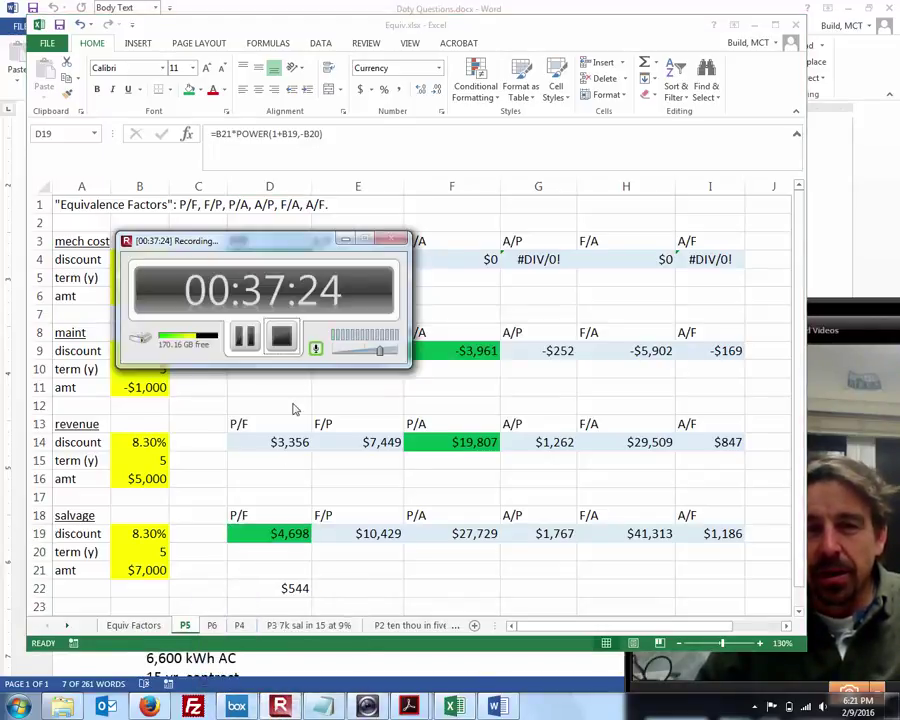